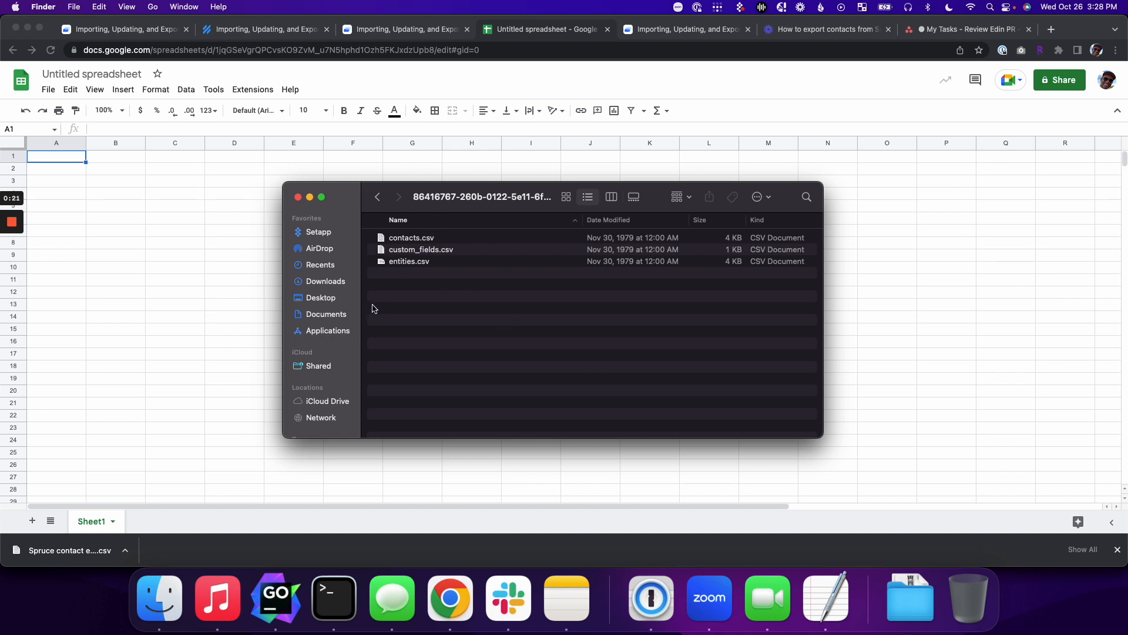
# Step: Bring the blank Untitled spreadsheet in Chrome to the front
pyautogui.click(71, 271)
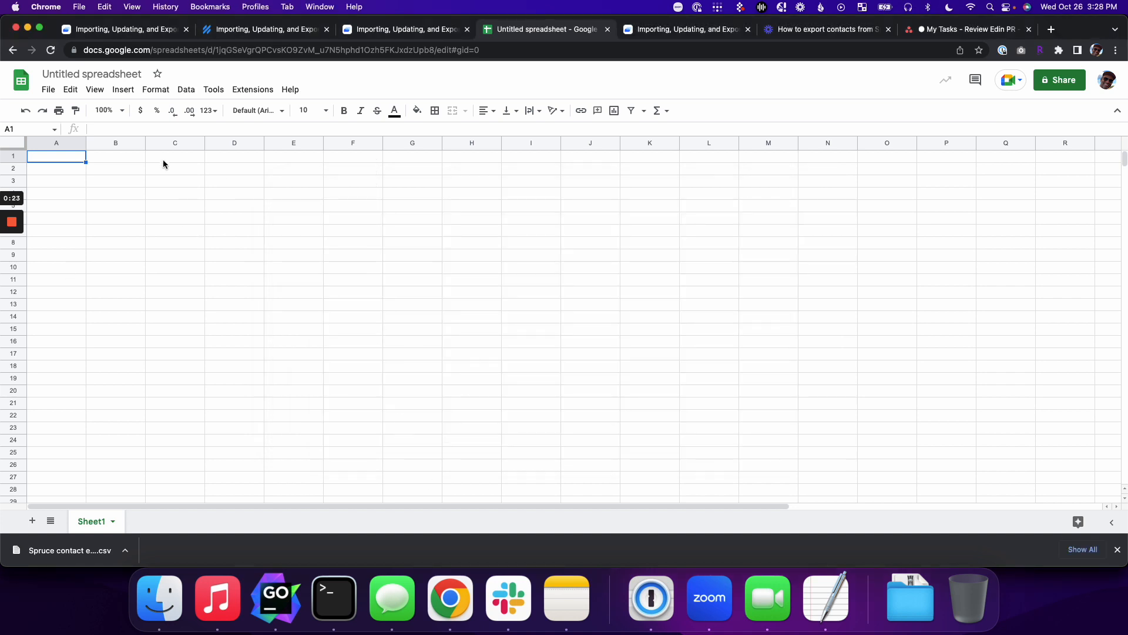
# Step: Rename the spreadsheet to 'Spruce contact export'
pyautogui.click(103, 76)
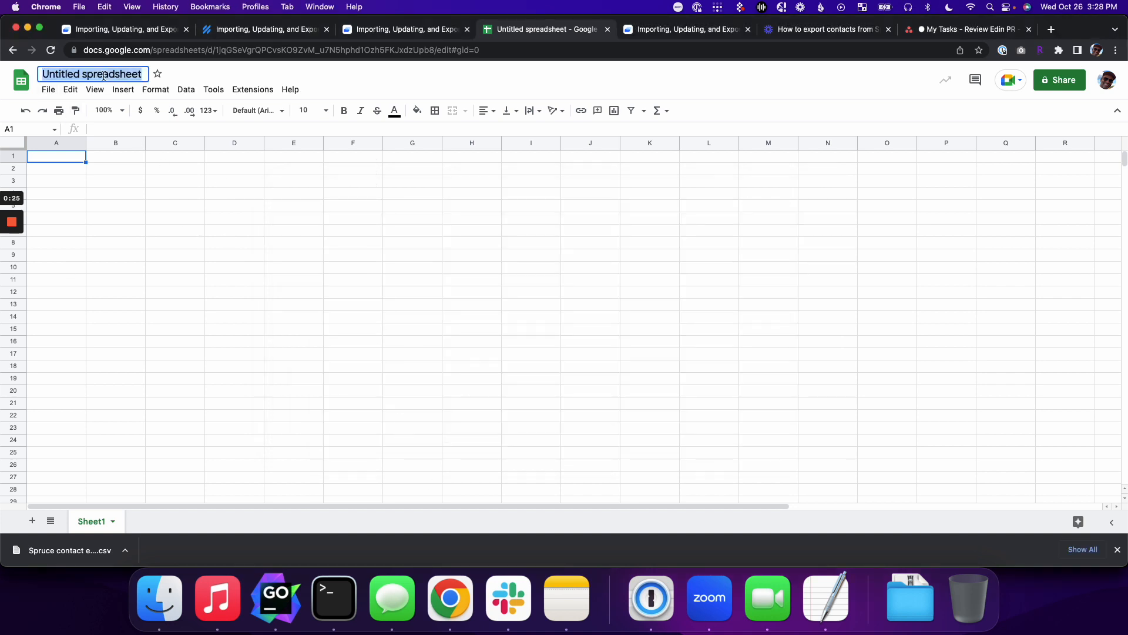
pyautogui.click(112, 77)
pyautogui.press('super+a')
pyautogui.write('sPRUCE')
pyautogui.press('super+a')
pyautogui.write('Spruce c')
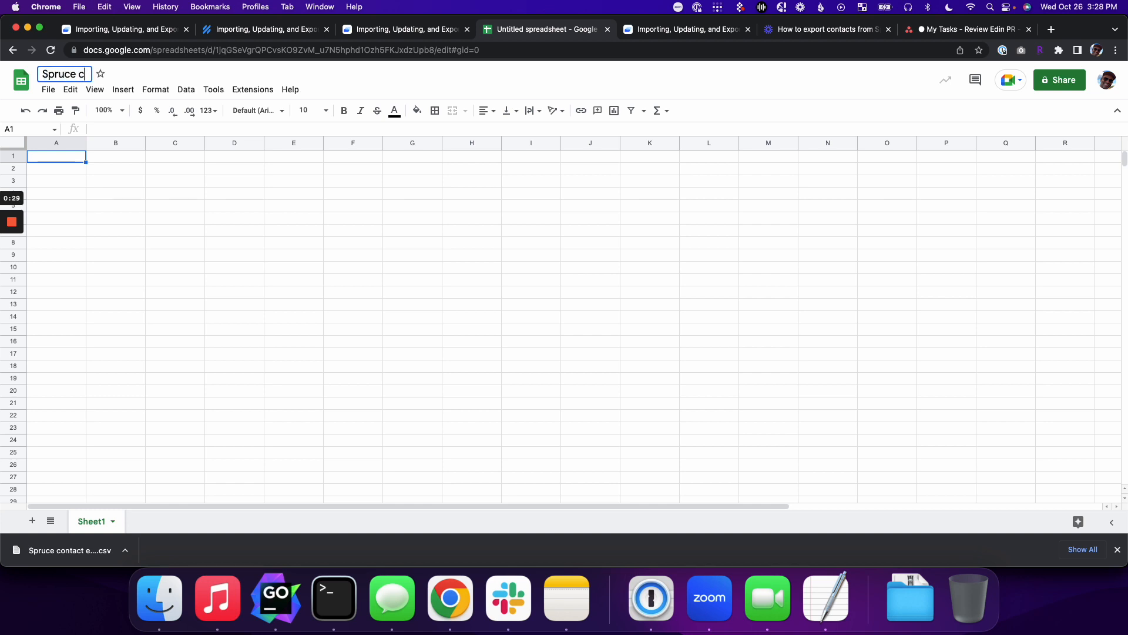
pyautogui.write('ontact export')
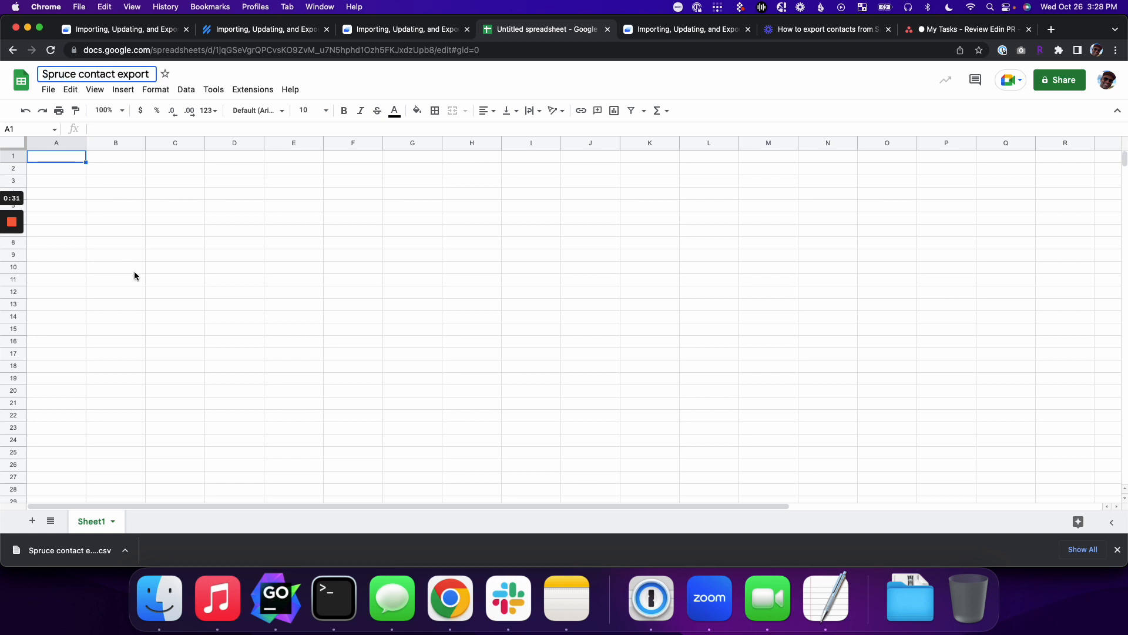
pyautogui.click(134, 270)
# Step: Import entities.csv from the export folder, replacing the current sheet
pyautogui.click(48, 90)
pyautogui.click(65, 152)
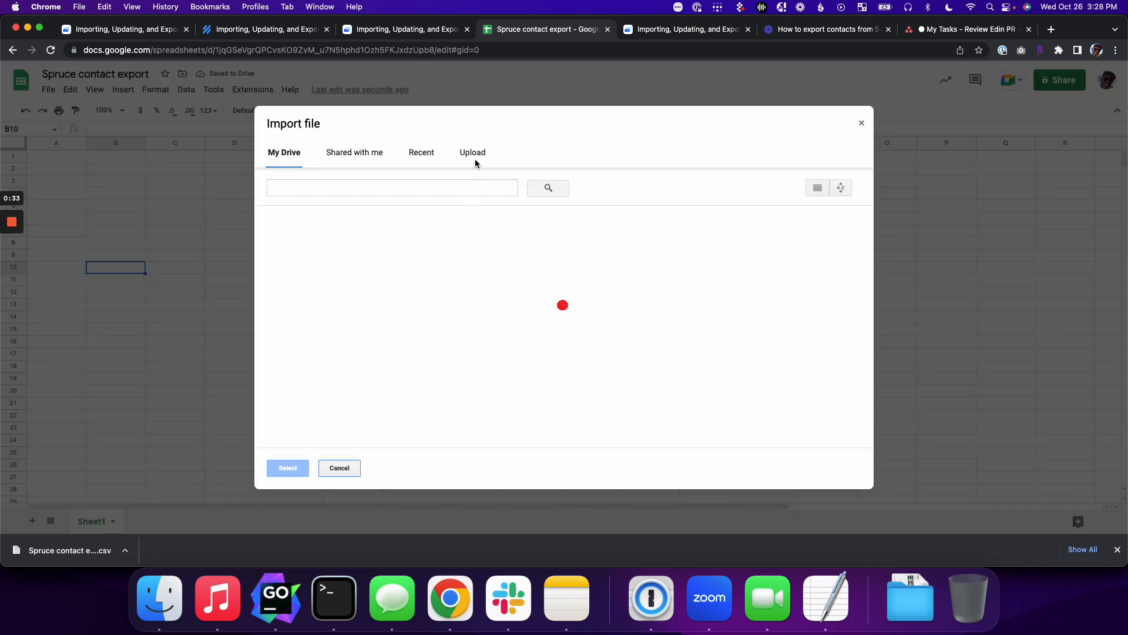
pyautogui.click(473, 154)
pyautogui.click(564, 325)
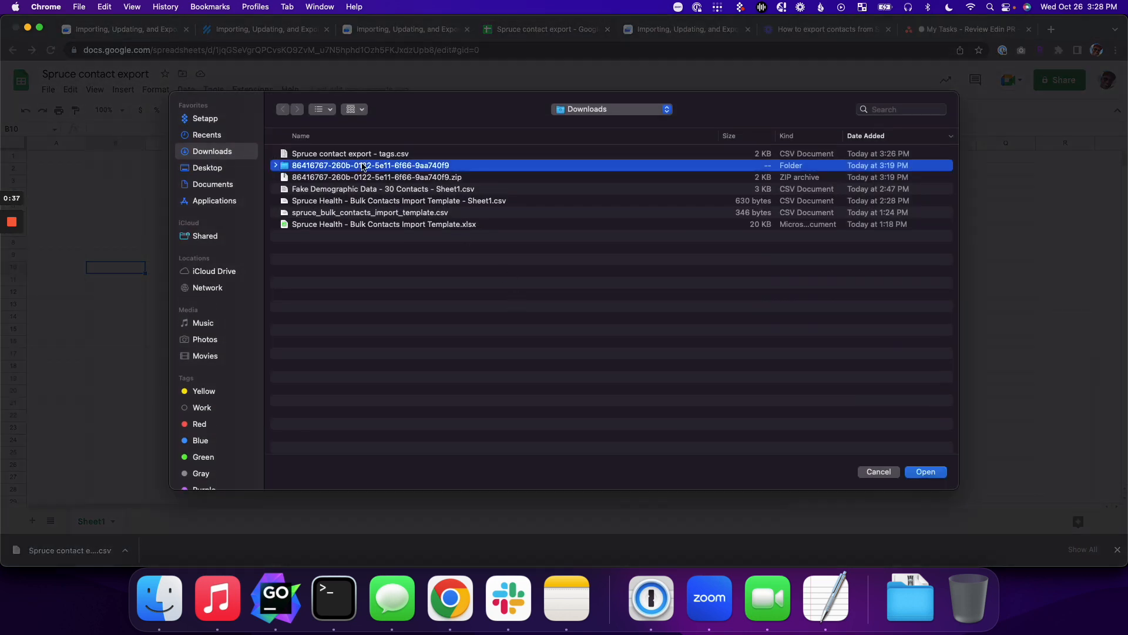
pyautogui.doubleClick(365, 164)
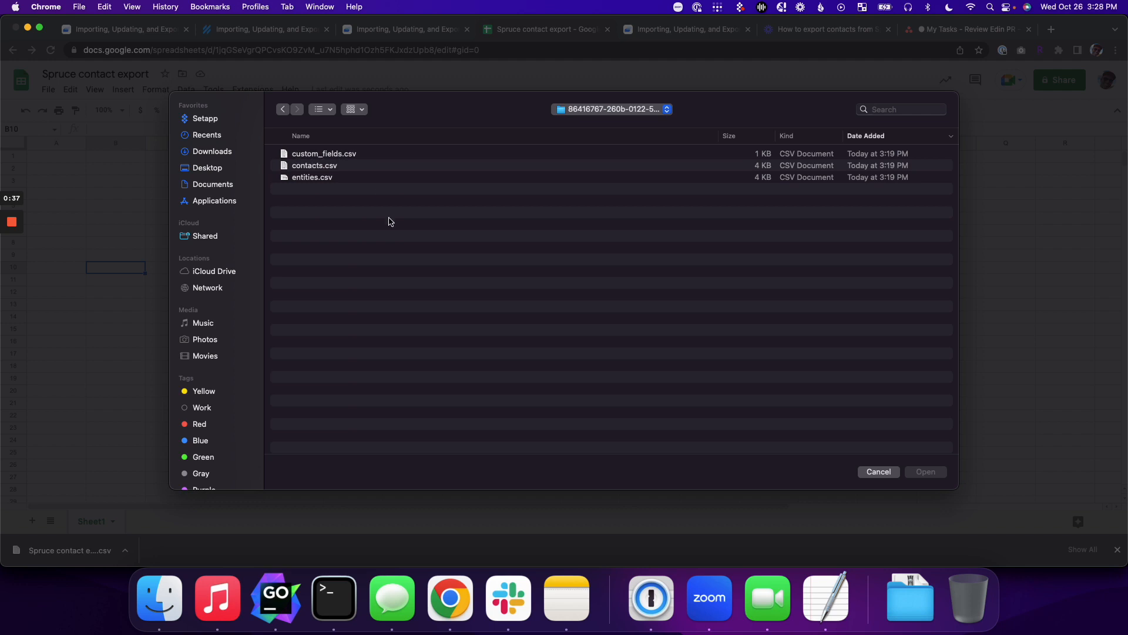
pyautogui.doubleClick(317, 178)
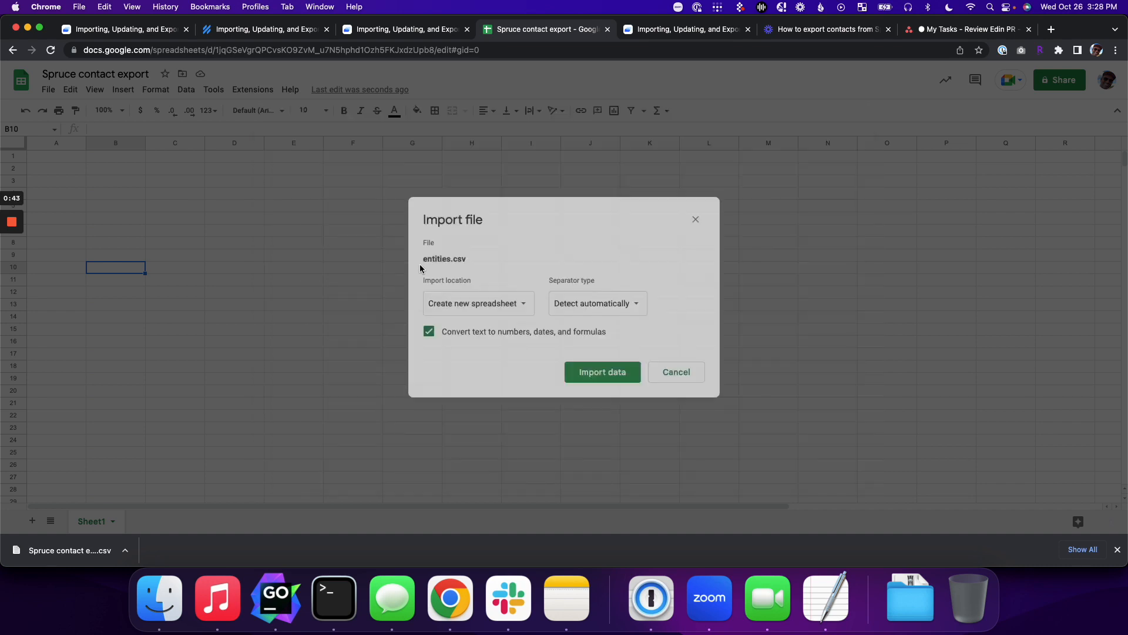
pyautogui.click(481, 305)
pyautogui.click(473, 357)
pyautogui.click(602, 379)
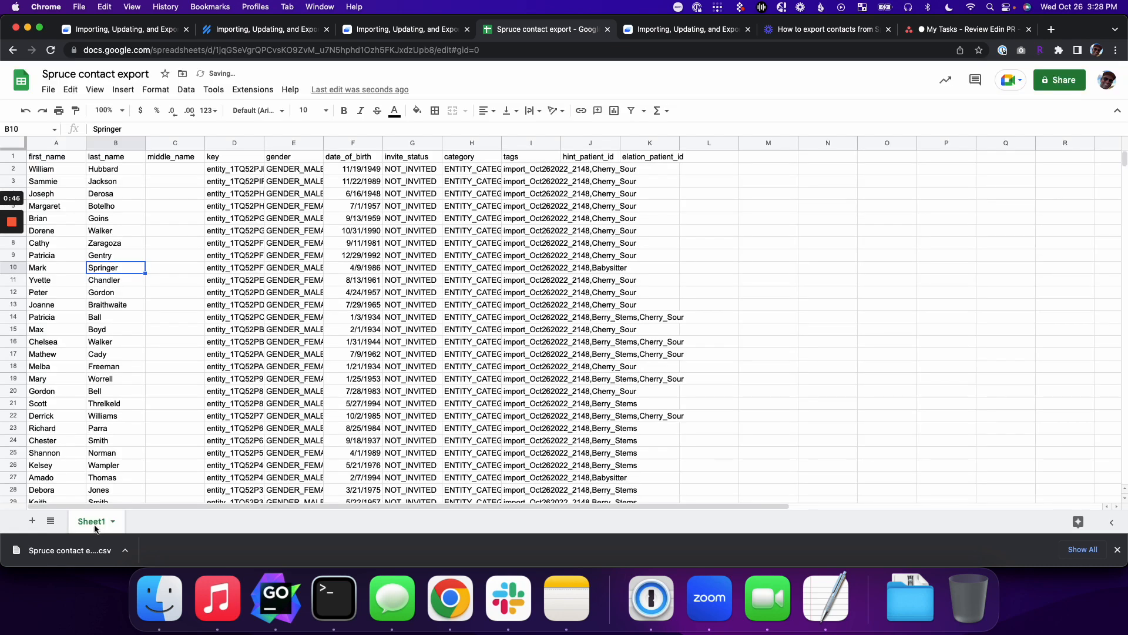
# Step: Rename the first sheet tab to 'entities'
pyautogui.doubleClick(91, 521)
pyautogui.write('entities')
pyautogui.press('Return')
# Step: Add a new sheet and import custom_fields.csv into it, replacing the current sheet
pyautogui.click(31, 521)
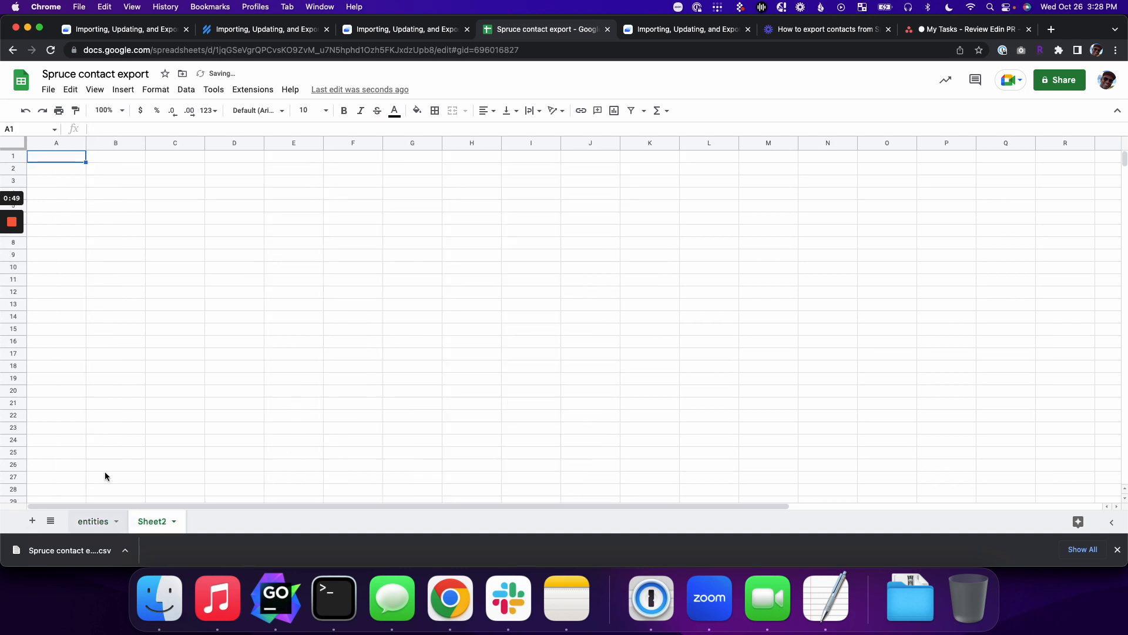
pyautogui.click(48, 89)
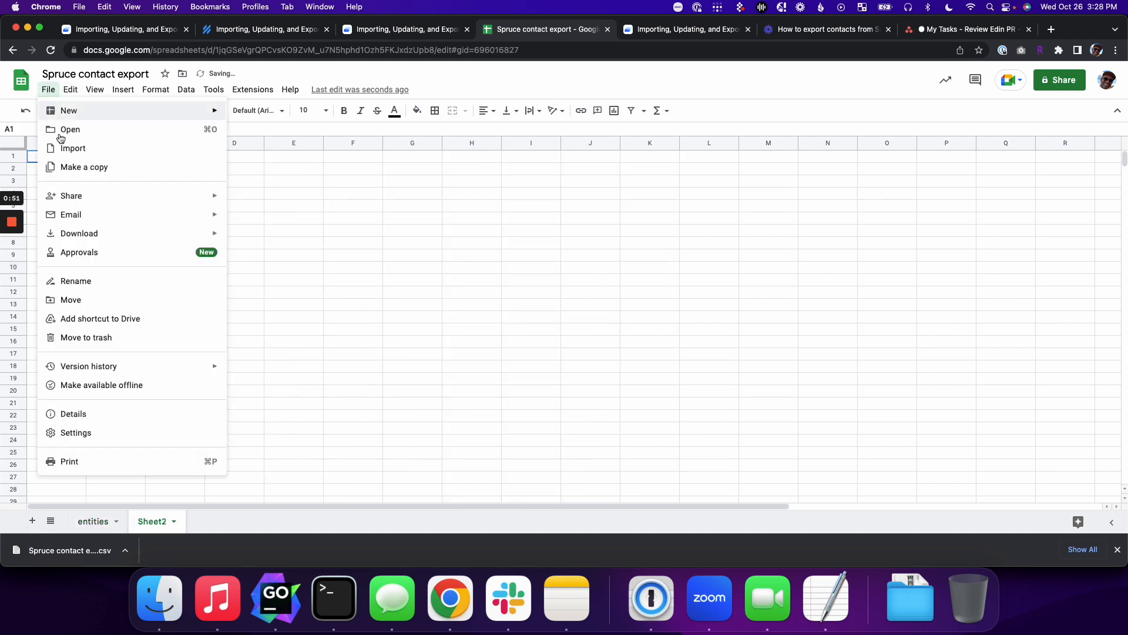
pyautogui.click(71, 146)
pyautogui.click(472, 152)
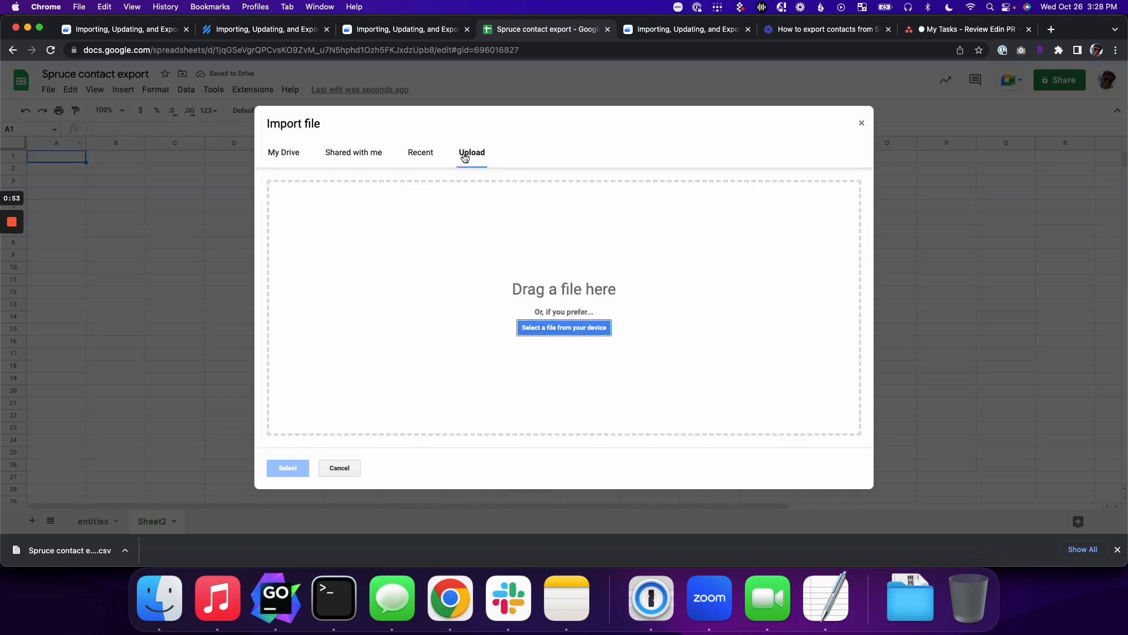
pyautogui.click(554, 327)
pyautogui.click(325, 154)
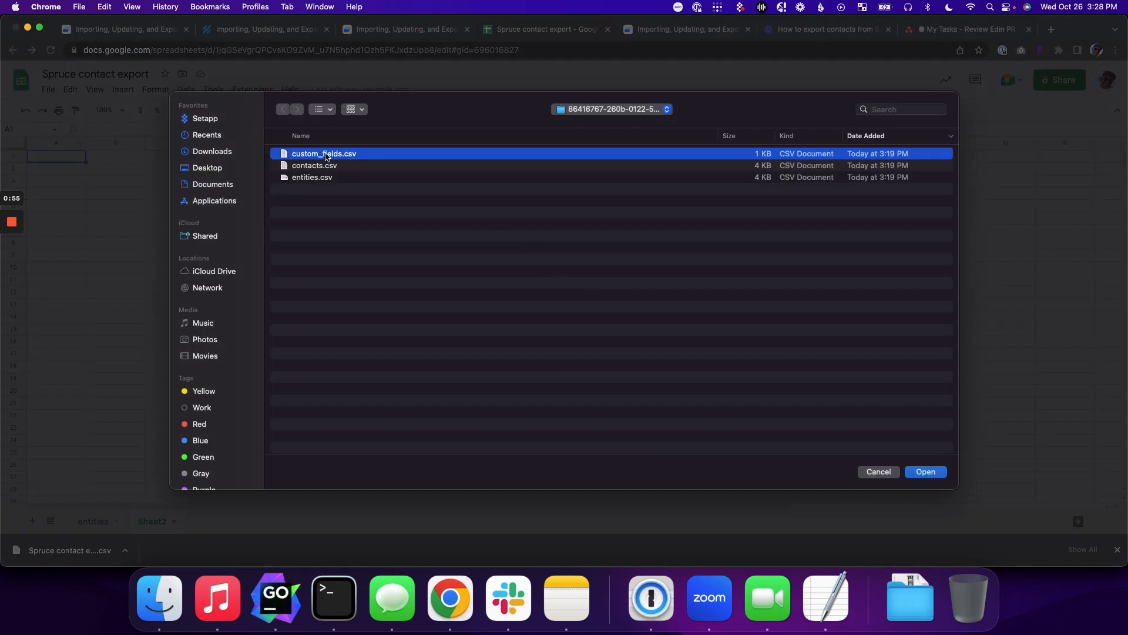
pyautogui.click(932, 474)
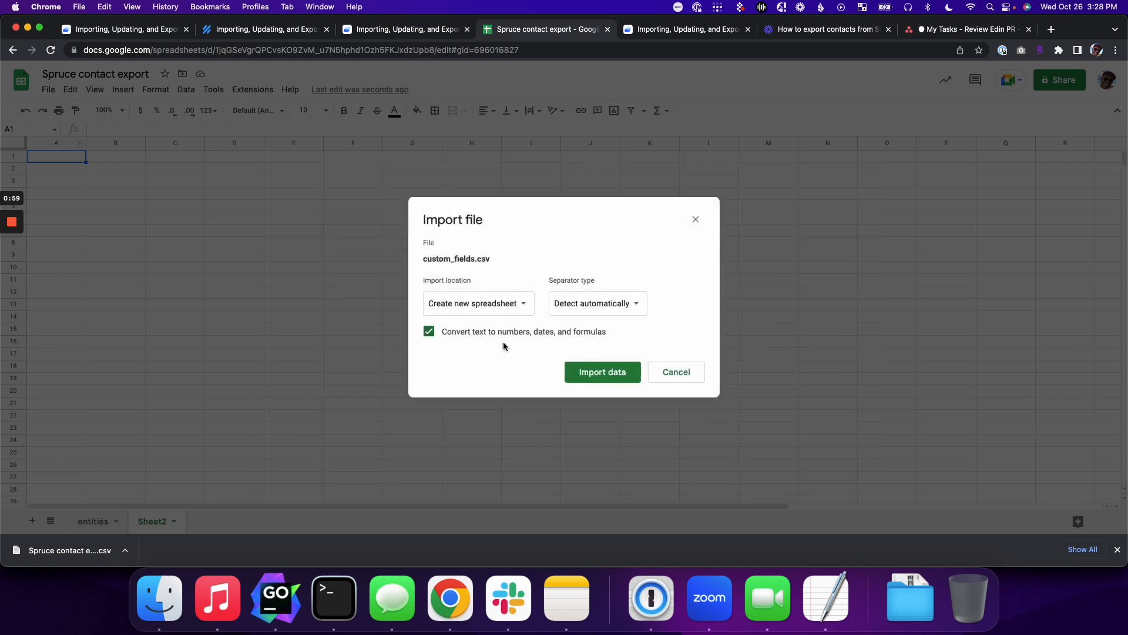
pyautogui.click(488, 303)
pyautogui.click(491, 360)
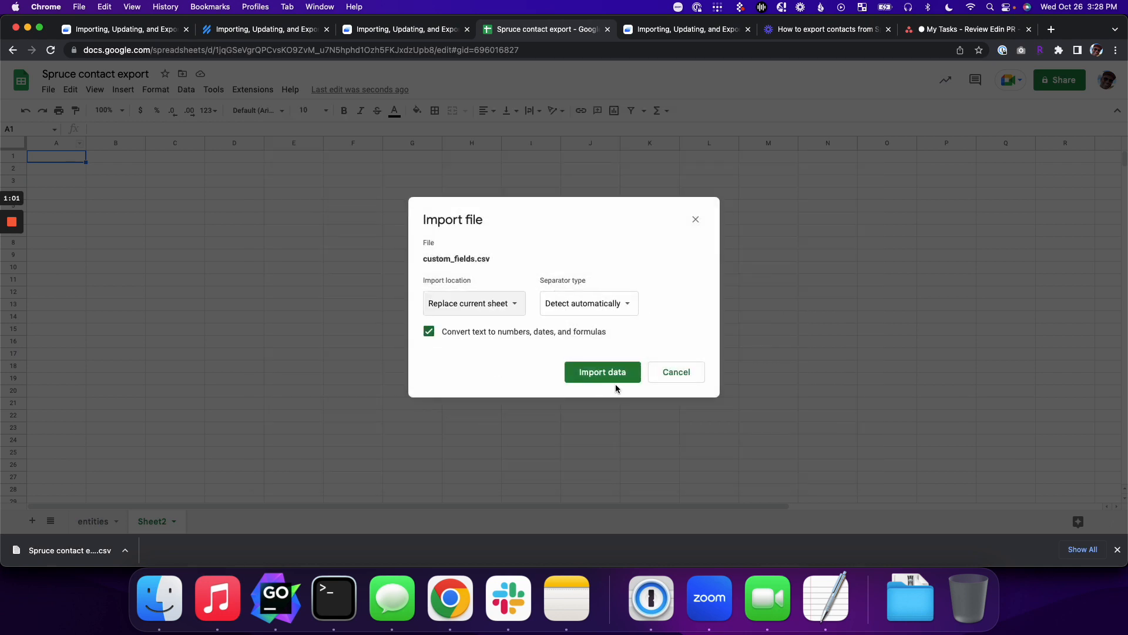
pyautogui.click(613, 383)
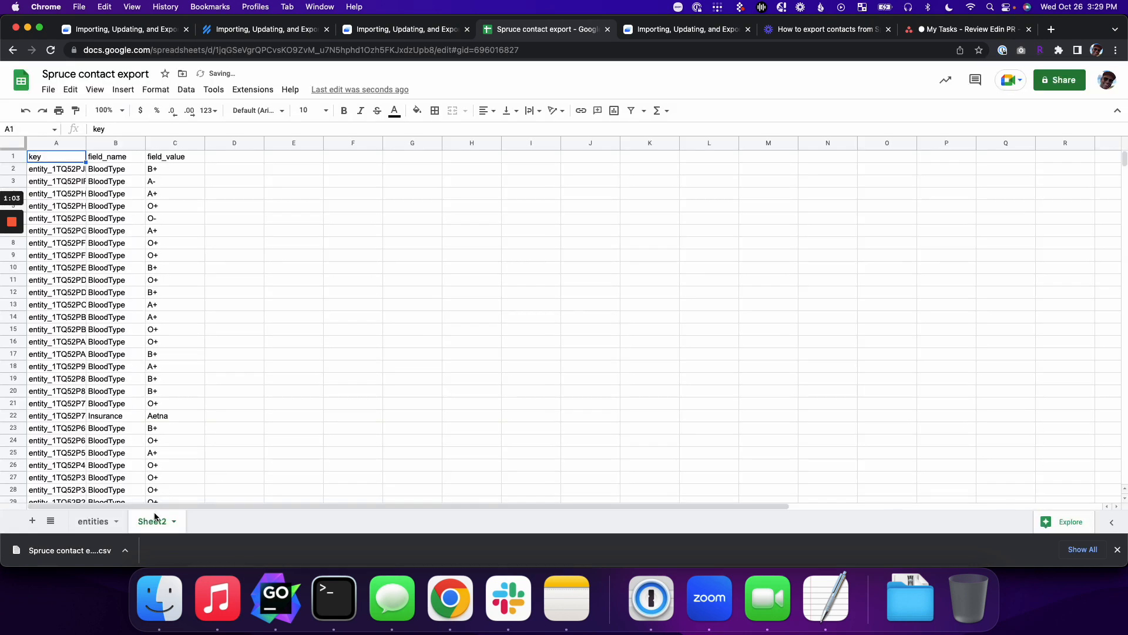
# Step: Rename the new sheet tab to 'custom fields'
pyautogui.doubleClick(162, 521)
pyautogui.write('custom fiel')
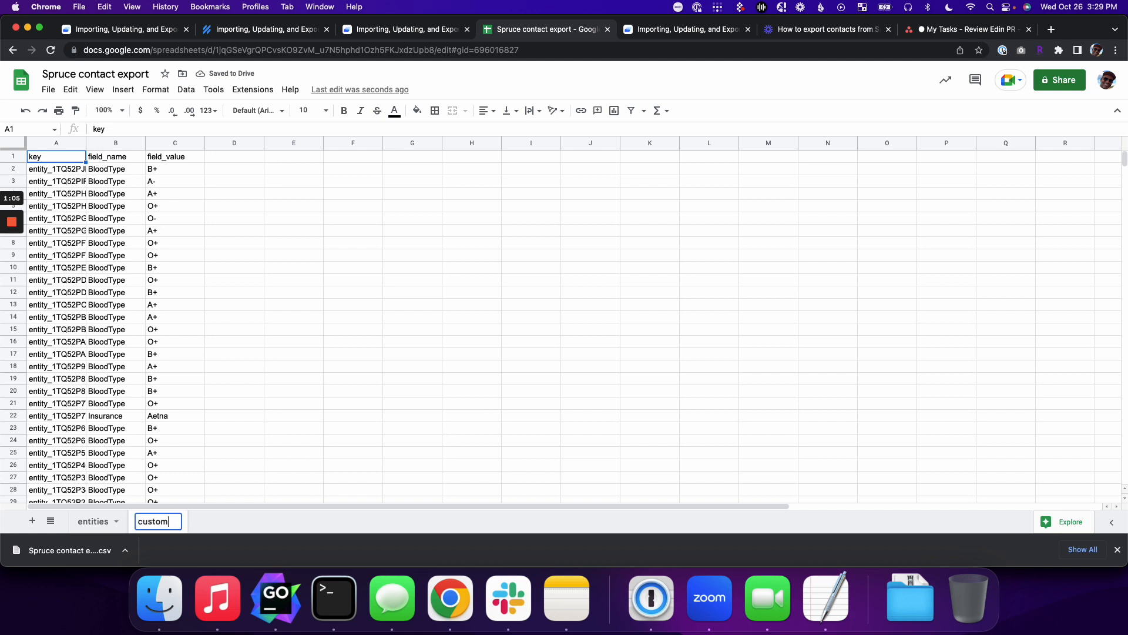
pyautogui.press('BackSpace')
pyautogui.press('BackSpace')
pyautogui.press('BackSpace')
pyautogui.write('elds')
pyautogui.press('Return')
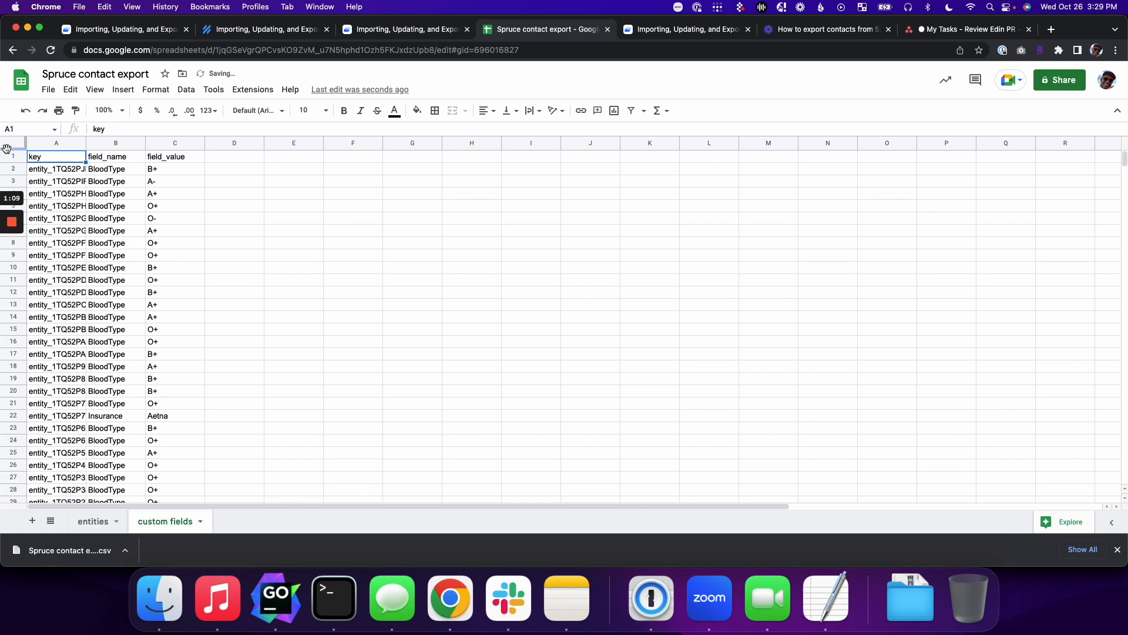
# Step: Freeze row 1 of the custom fields sheet and switch to the entities tab
pyautogui.moveTo(6, 148); pyautogui.dragTo(12, 164)
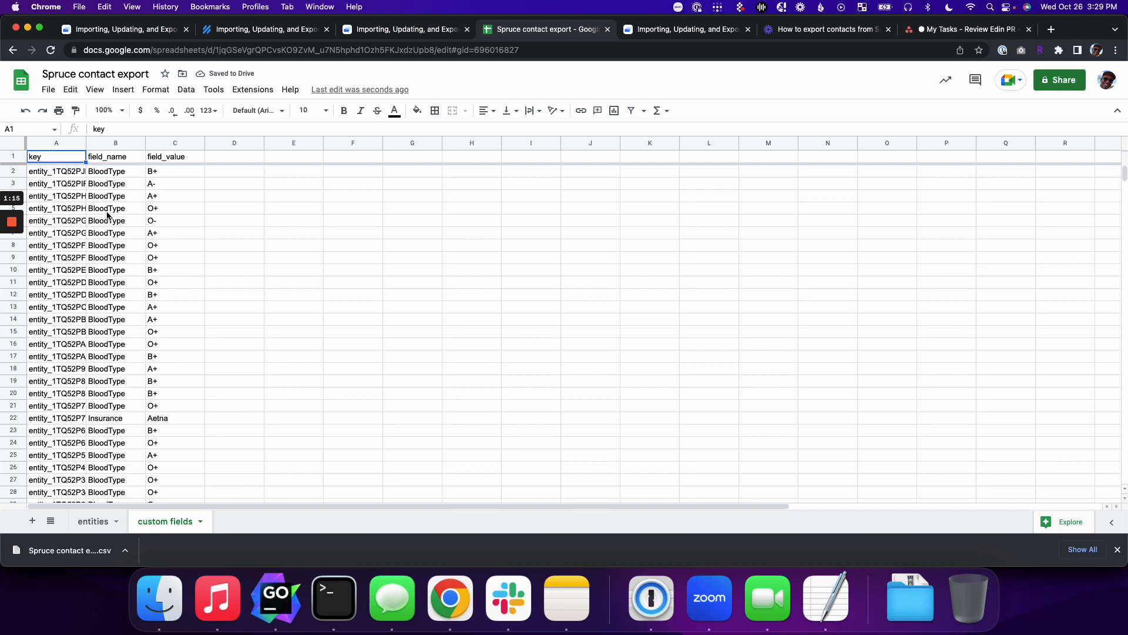
pyautogui.click(94, 521)
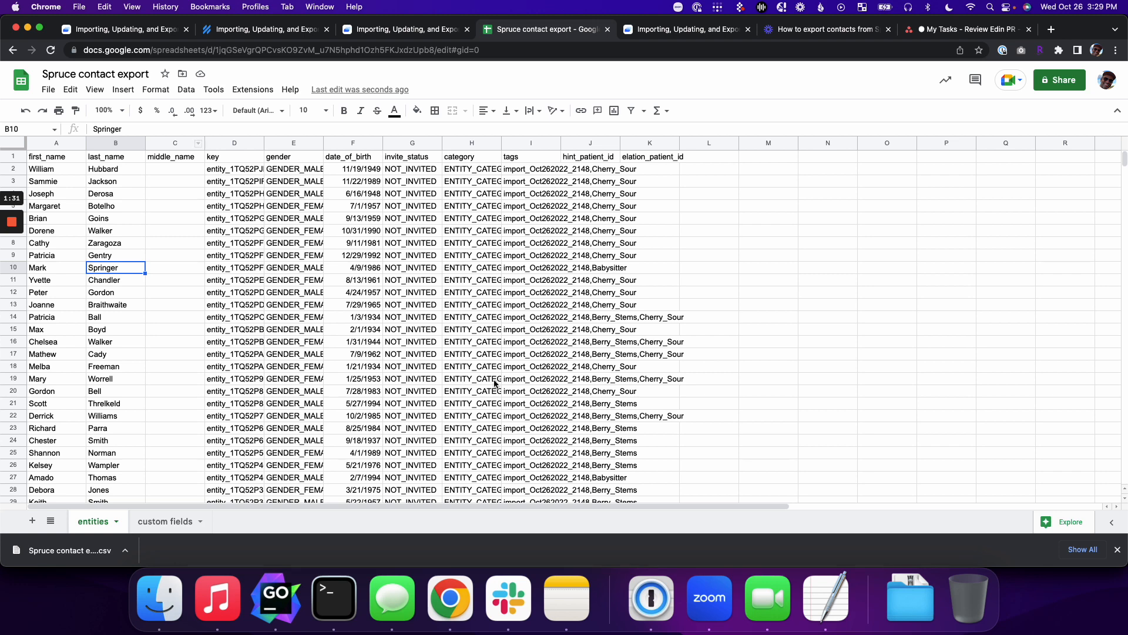
# Step: Freeze the header row of the entities sheet
pyautogui.click(222, 148)
pyautogui.moveTo(18, 149); pyautogui.dragTo(16, 165)
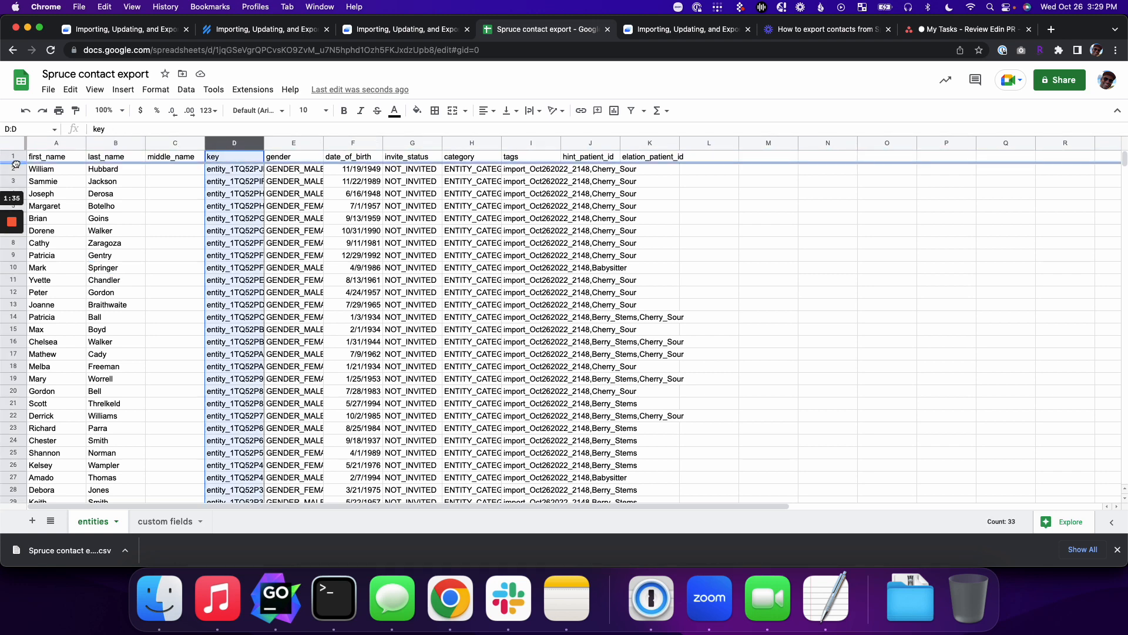
pyautogui.click(526, 155)
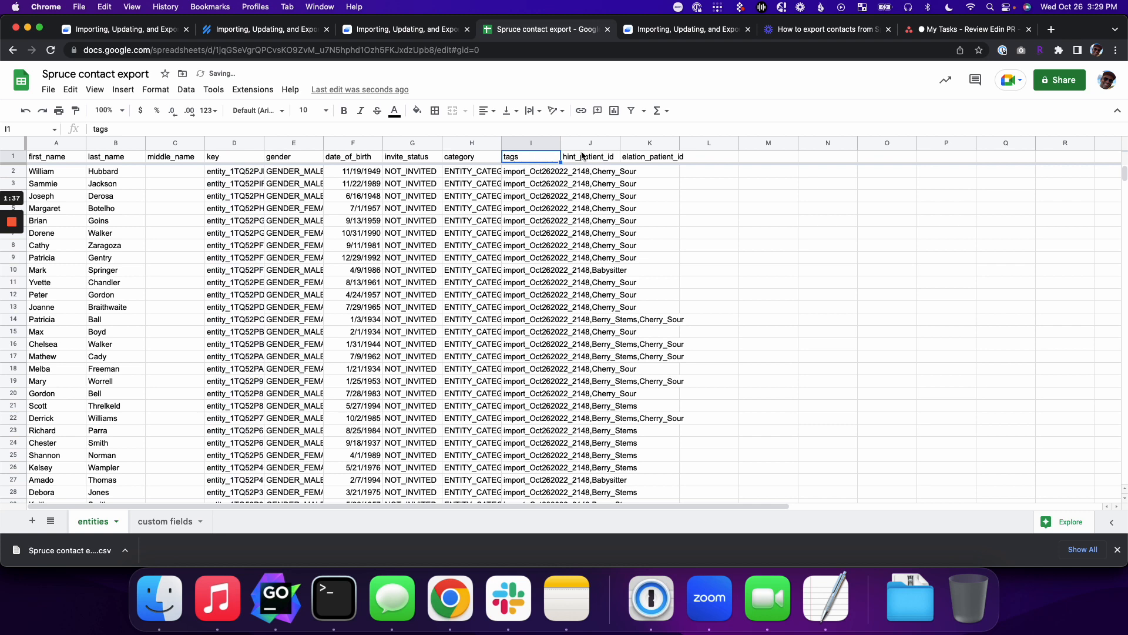
pyautogui.click(40, 141)
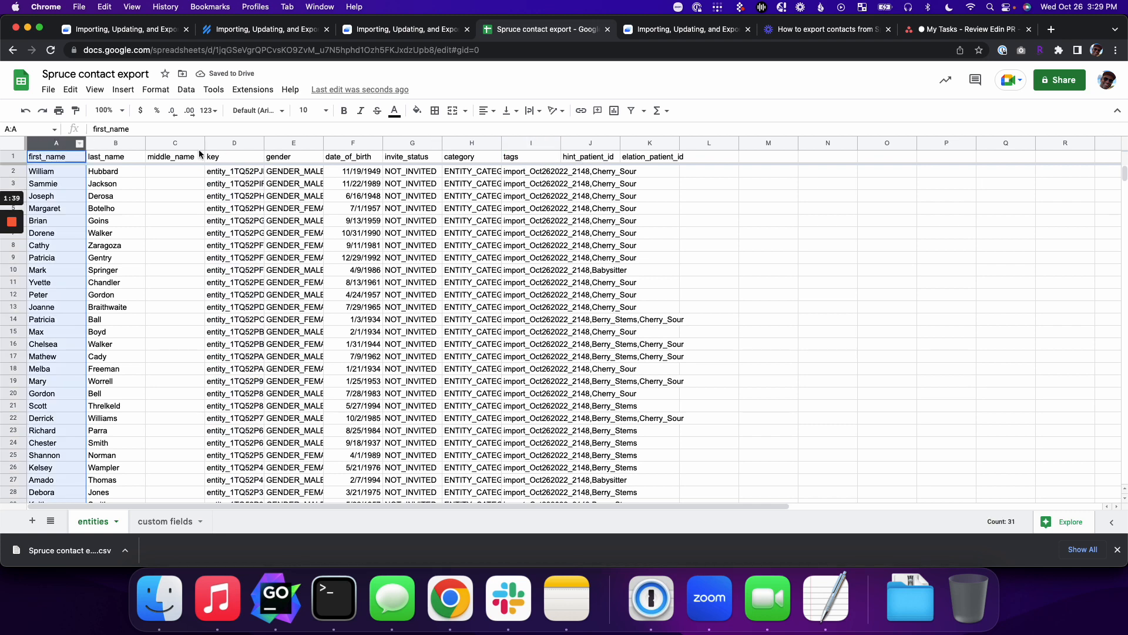
# Step: Delete columns J–K and the date_of_birth, invite_status and category columns F–H
pyautogui.click(640, 143)
pyautogui.keyDown('shift'); pyautogui.click(590, 141); pyautogui.keyUp('shift')
pyautogui.rightClick(591, 142)
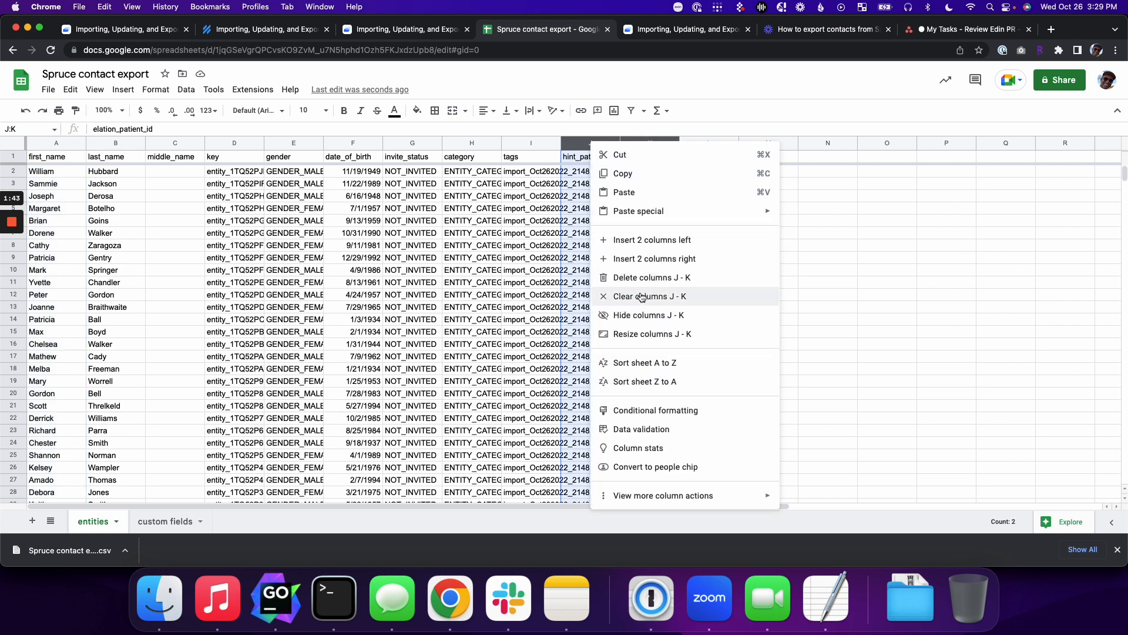
pyautogui.click(642, 278)
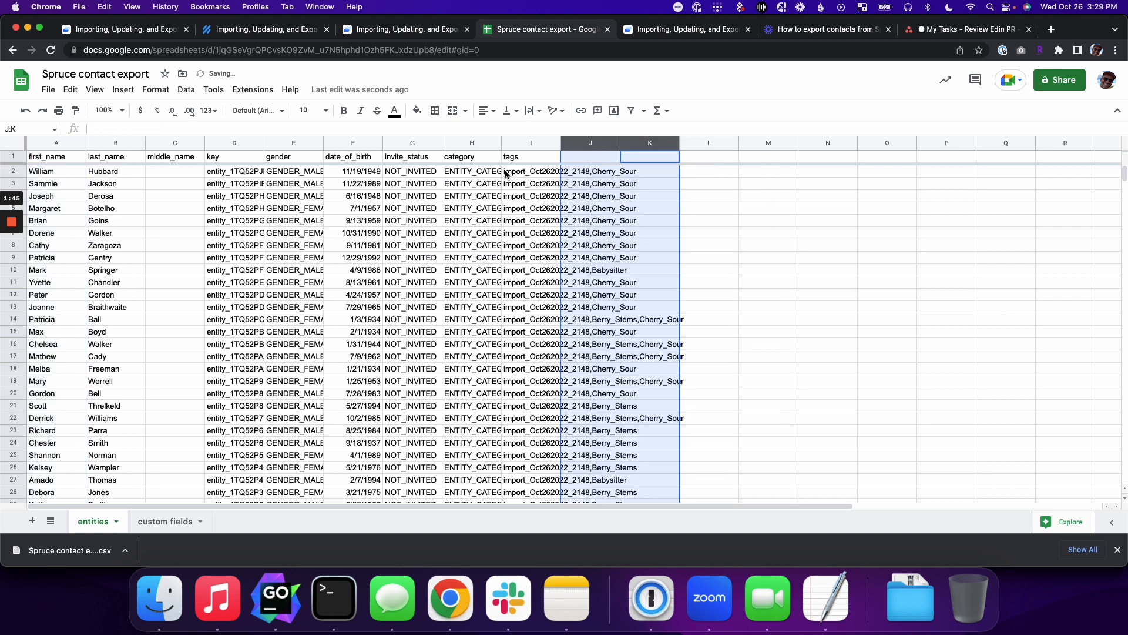
pyautogui.click(472, 142)
pyautogui.keyDown('shift'); pyautogui.click(390, 144); pyautogui.keyUp('shift')
pyautogui.keyDown('shift'); pyautogui.click(355, 143); pyautogui.keyUp('shift')
pyautogui.rightClick(355, 143)
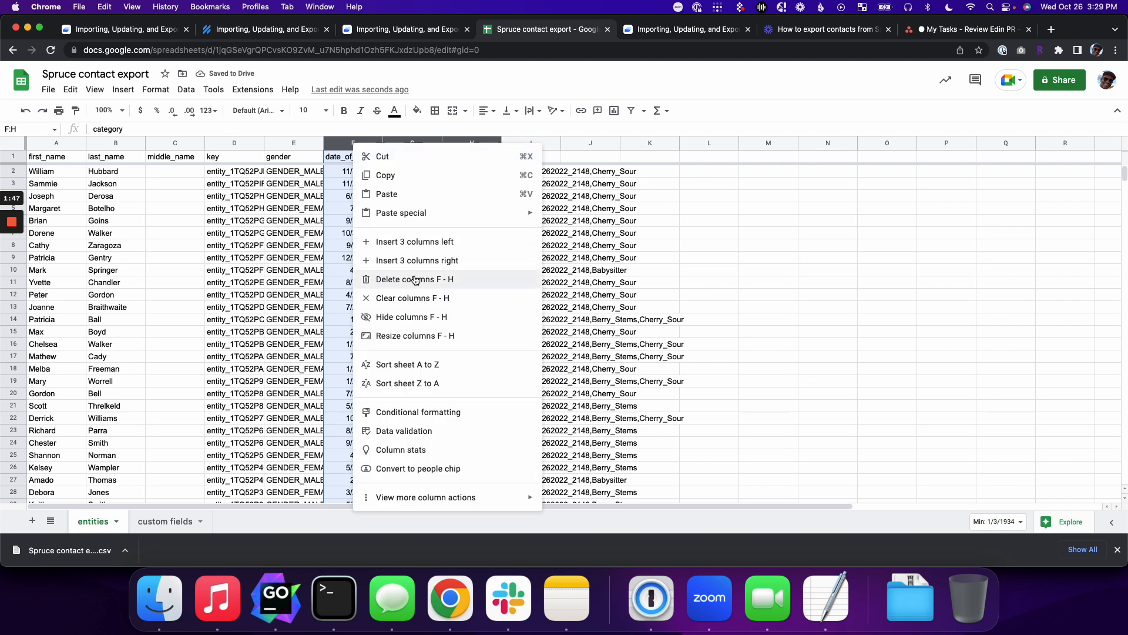
pyautogui.click(413, 277)
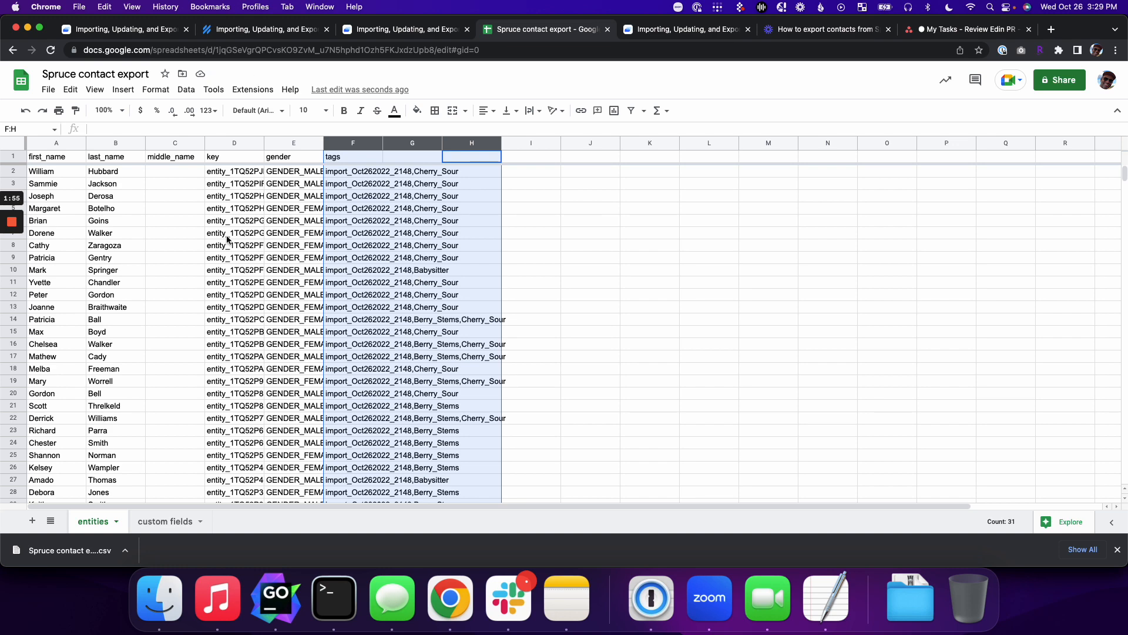
# Step: Delete the gender column and move the key column to column A
pyautogui.click(282, 141)
pyautogui.rightClick(279, 143)
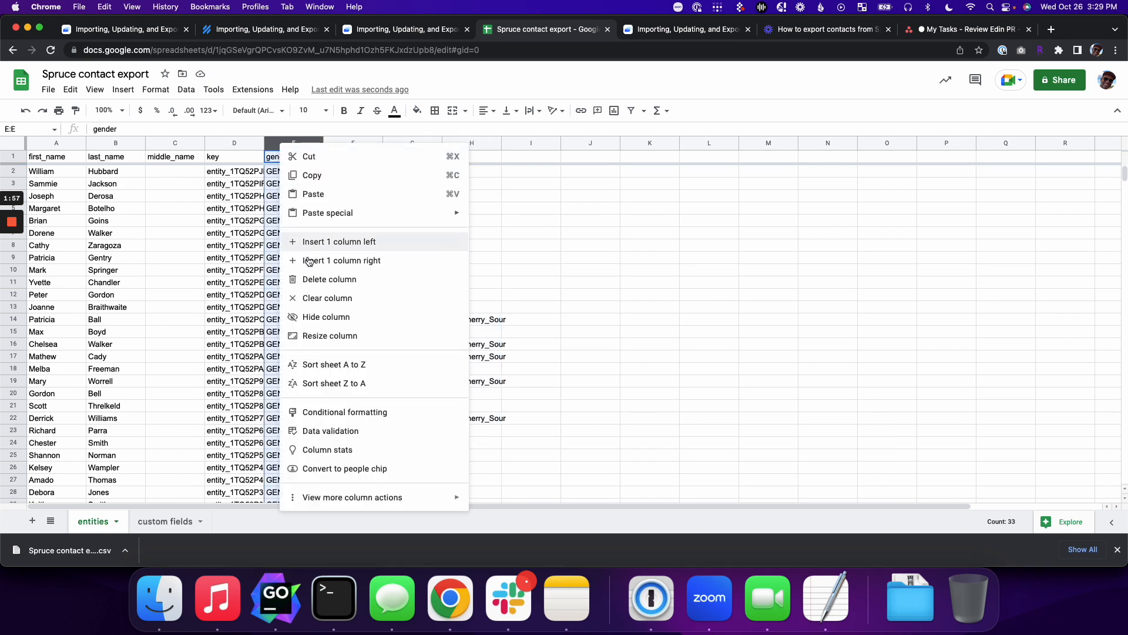
pyautogui.click(313, 276)
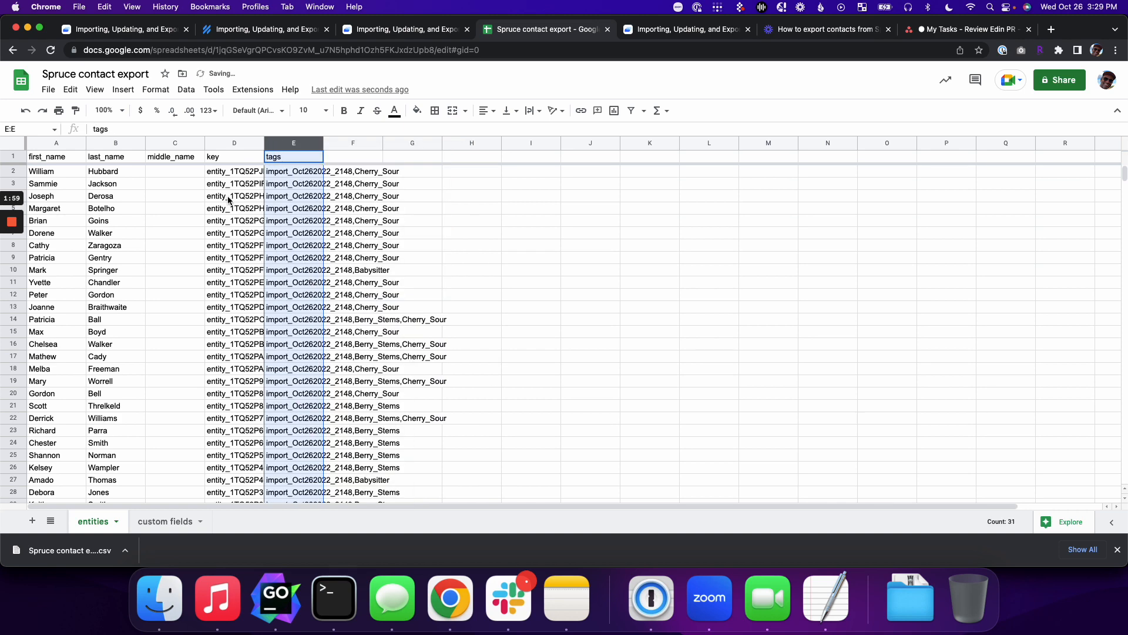
pyautogui.click(225, 143)
pyautogui.moveTo(225, 143); pyautogui.dragTo(53, 186)
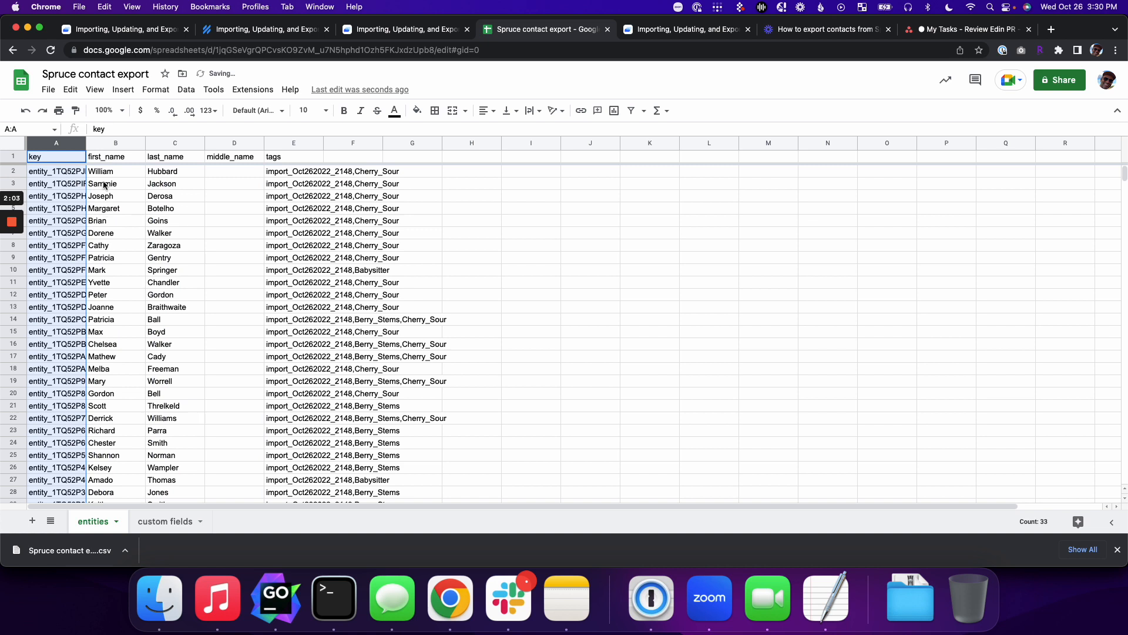
# Step: Add a new tags column F filled with =CONCAT(B2,C2) down every row
pyautogui.click(352, 156)
pyautogui.write('tag')
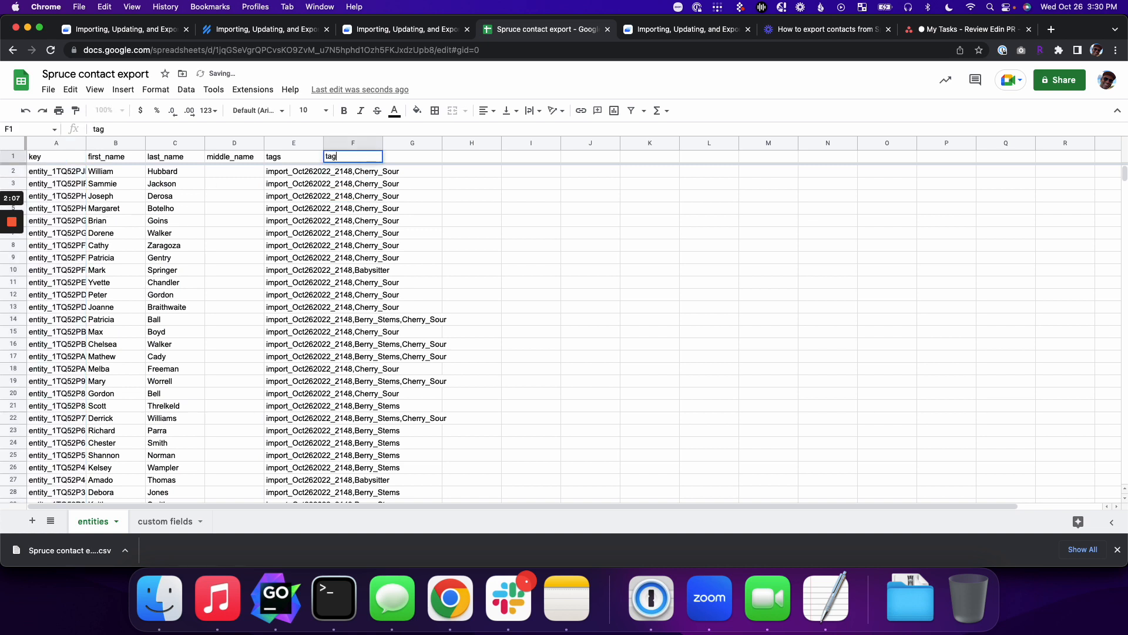
pyautogui.write('s')
pyautogui.press('Return')
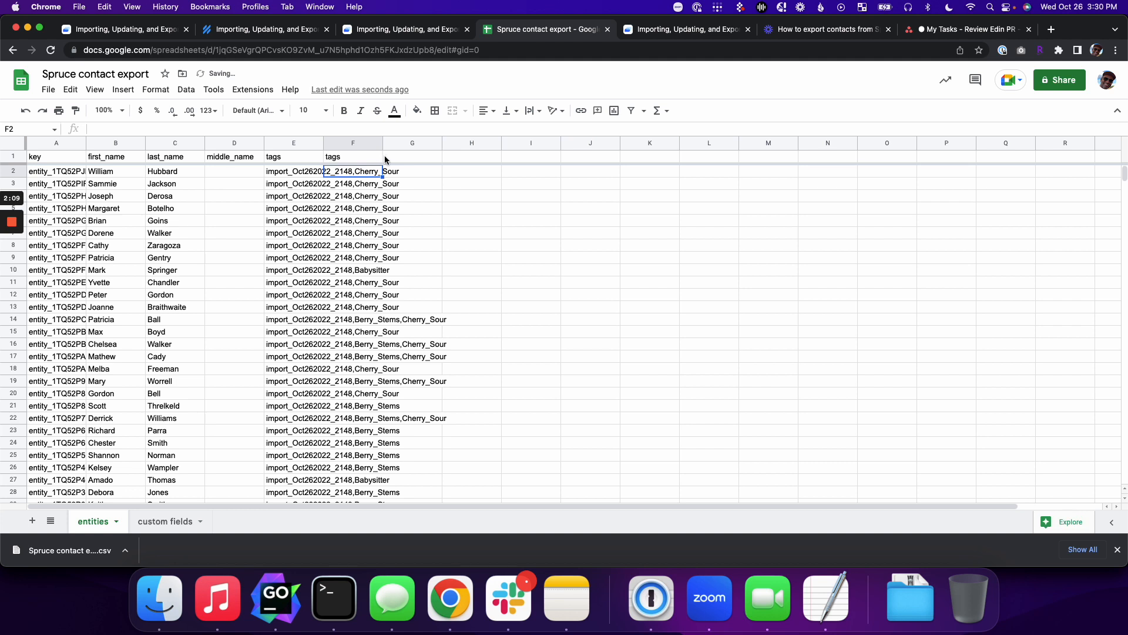
pyautogui.write('=CONCAT(')
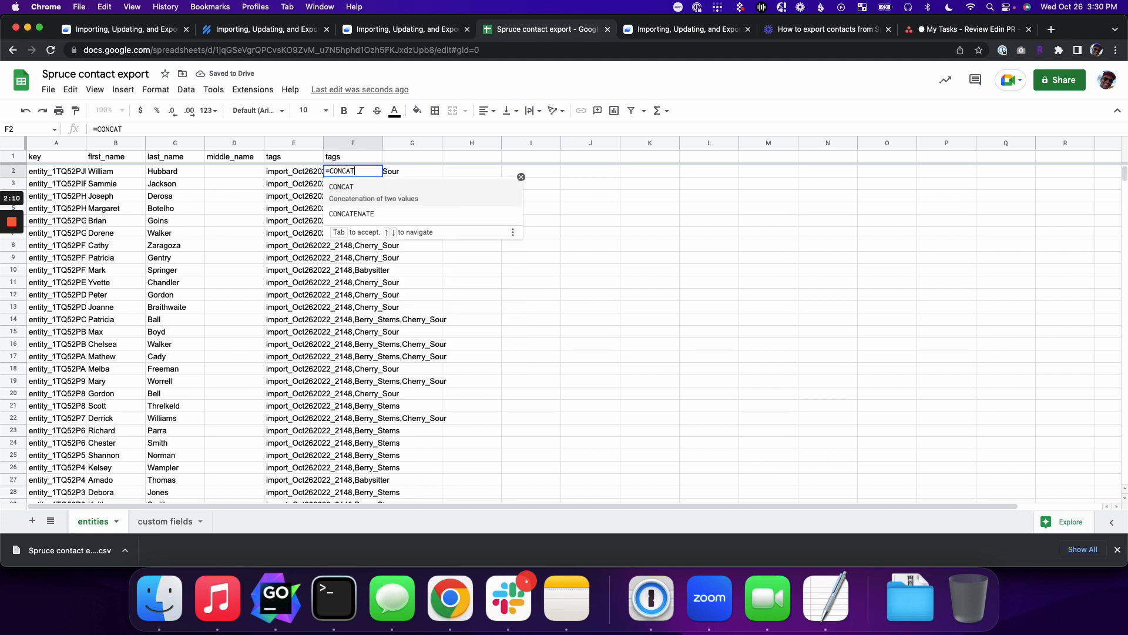
pyautogui.press('Left')
pyautogui.press('Left')
pyautogui.press('Left')
pyautogui.press('Left')
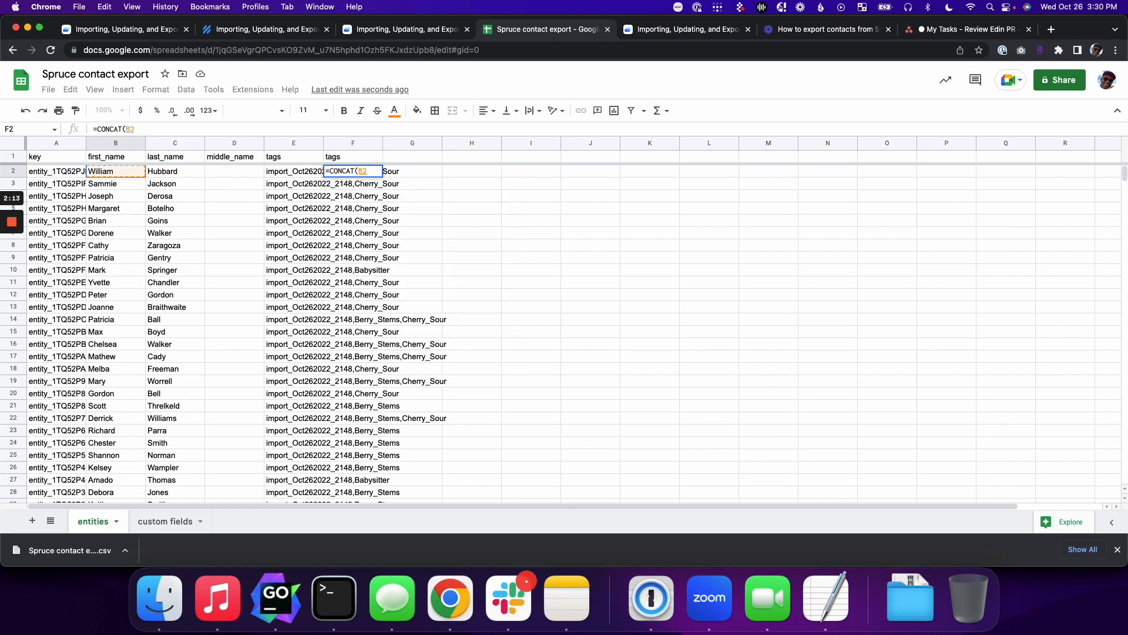
pyautogui.write(',')
pyautogui.press('Right')
pyautogui.press('Left')
pyautogui.press('Left')
pyautogui.press('Left')
pyautogui.press('Left')
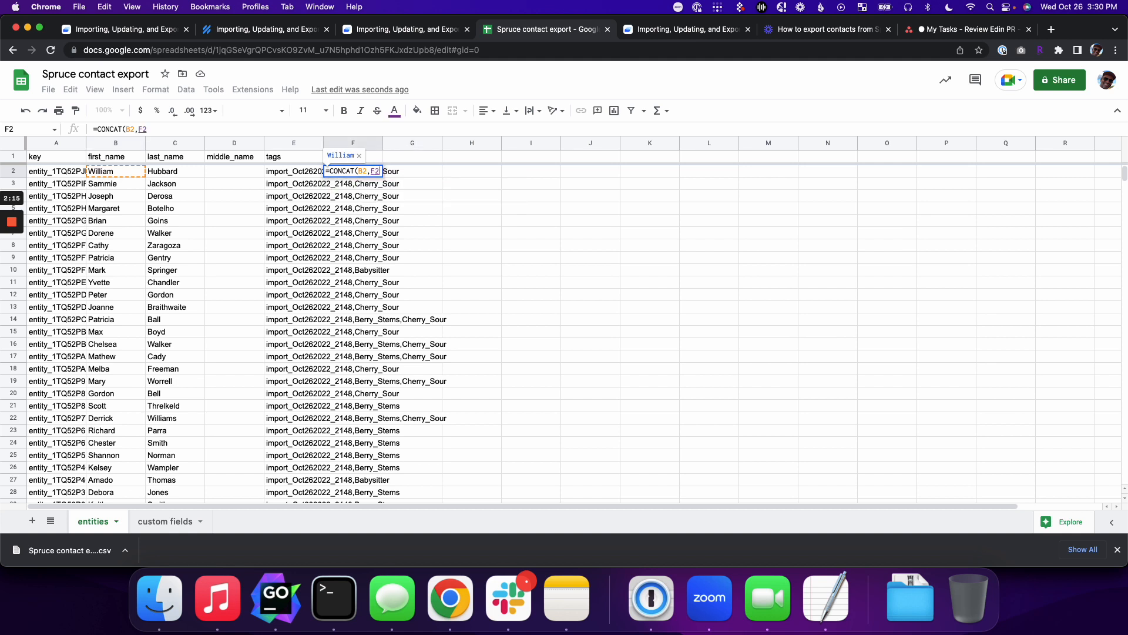
pyautogui.press('Return')
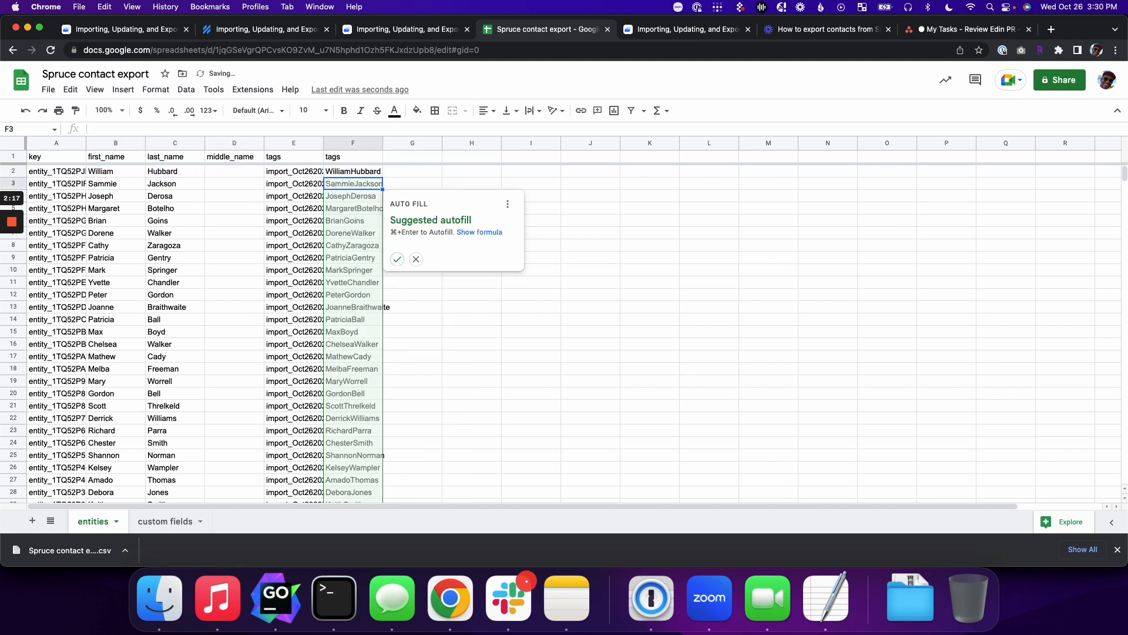
pyautogui.click(397, 259)
# Step: Delete the original tags column E and dismiss the formula notice
pyautogui.click(297, 142)
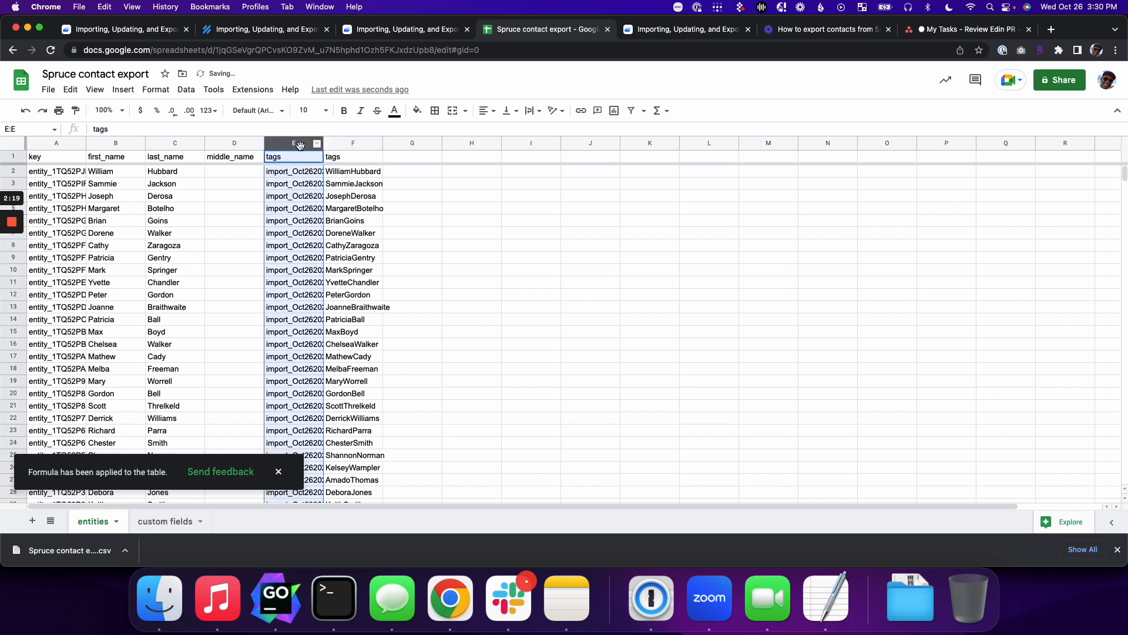
pyautogui.rightClick(300, 144)
pyautogui.click(357, 284)
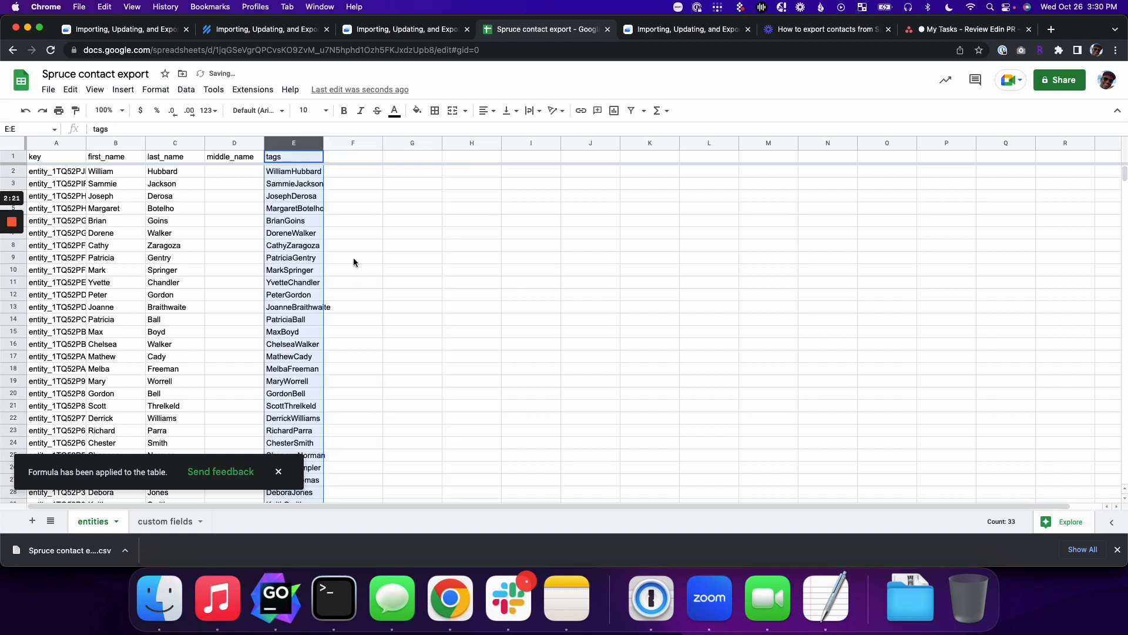
pyautogui.click(321, 196)
pyautogui.click(278, 472)
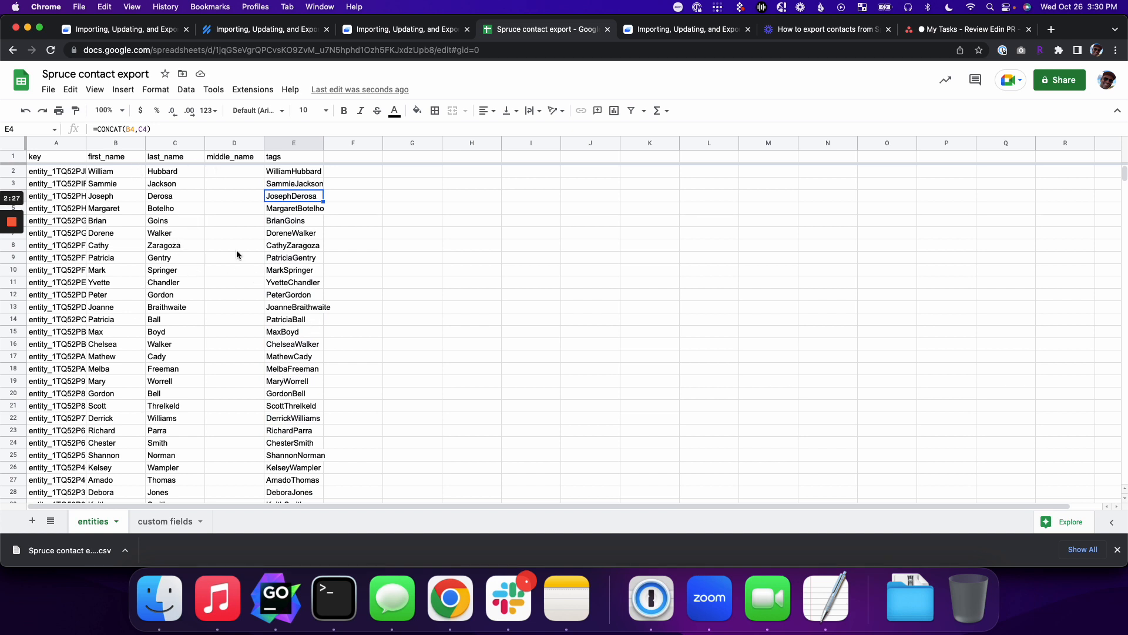
# Step: Download the entities sheet as a Comma Separated Values (.csv) file
pyautogui.doubleClick(62, 209)
pyautogui.click(530, 257)
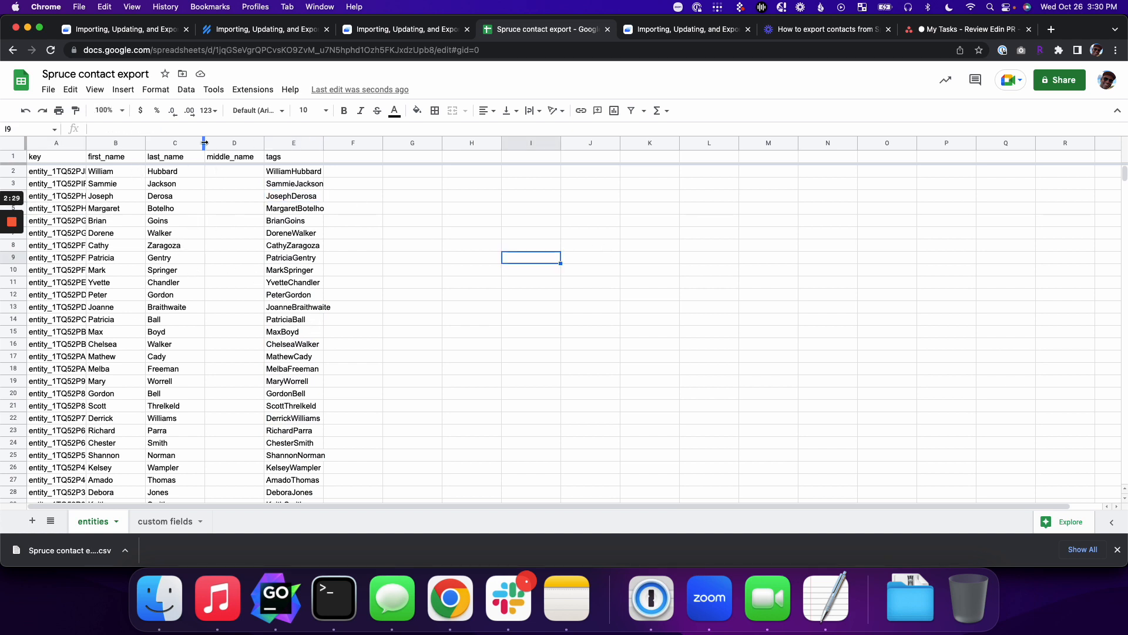
pyautogui.click(49, 90)
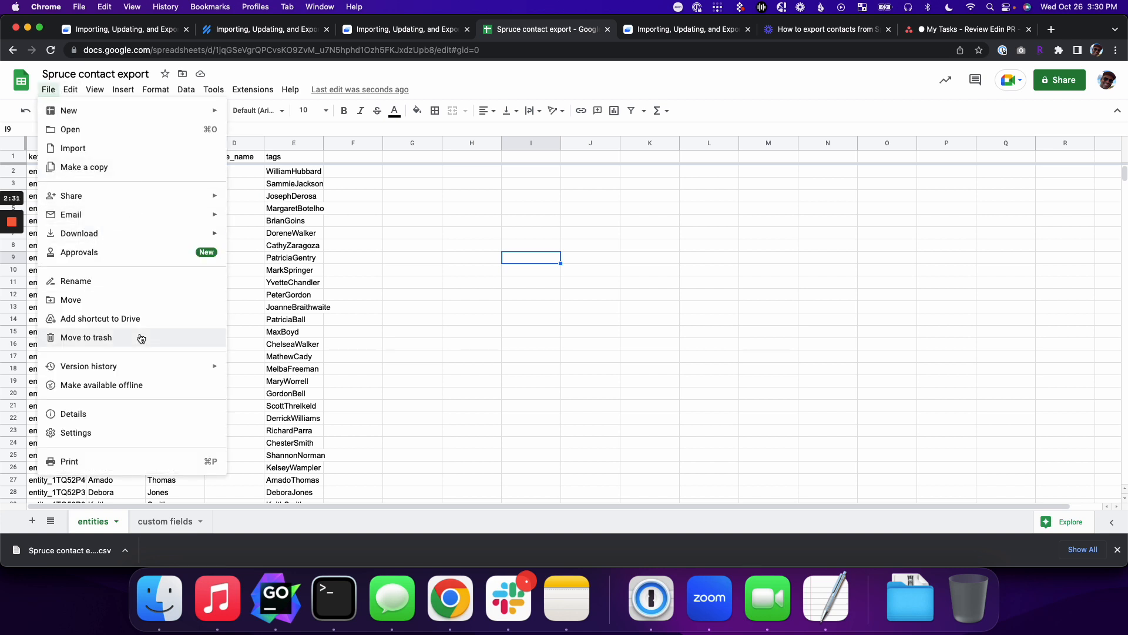
pyautogui.moveTo(154, 243)
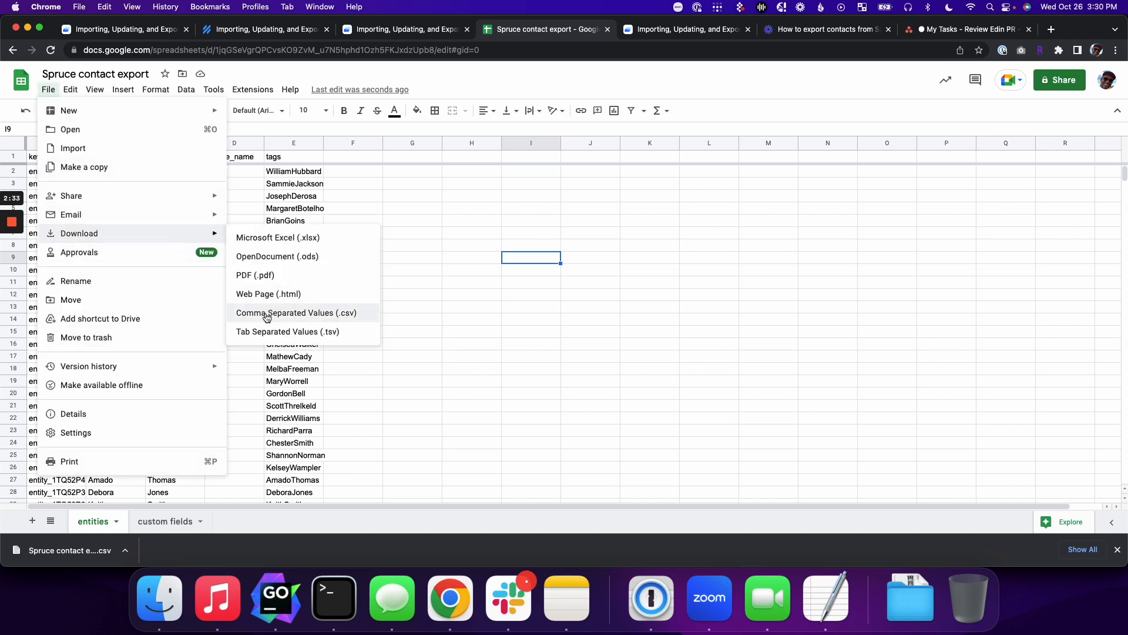
pyautogui.click(277, 318)
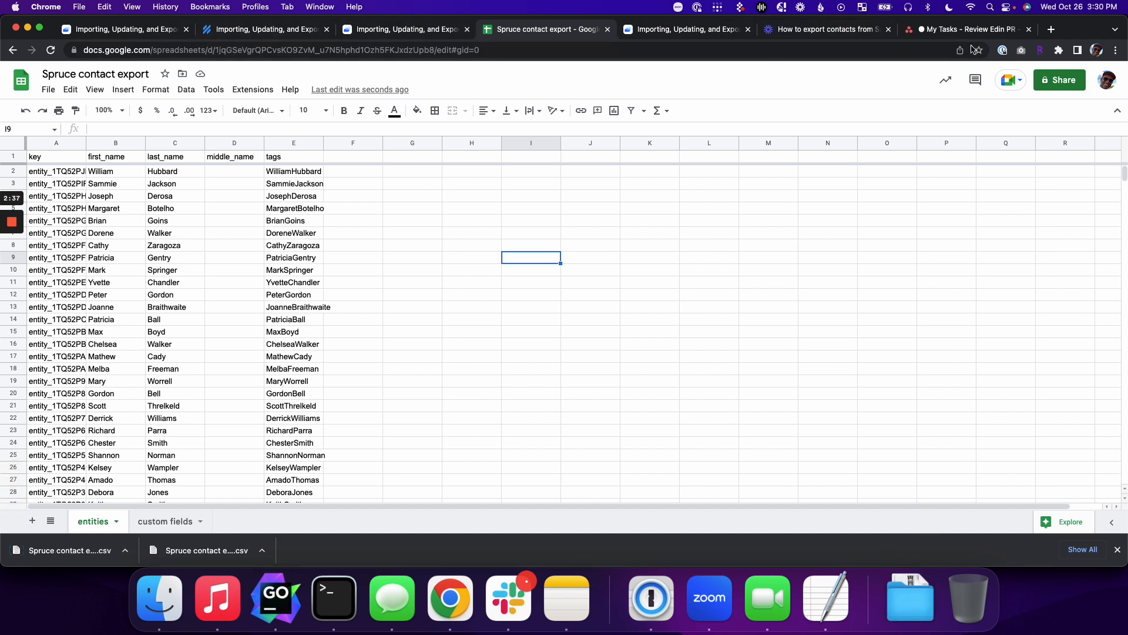
pyautogui.press('super+t')
# Step: Open the Spruce site at app.sp and show all contacts
pyautogui.write('app.sp')
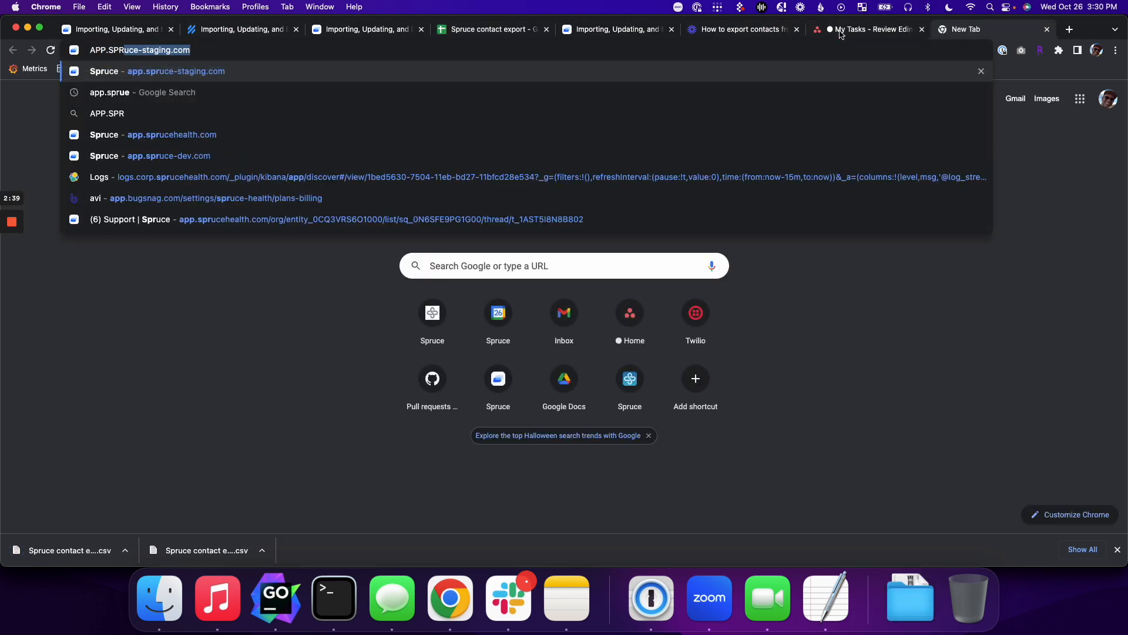
pyautogui.press('Return')
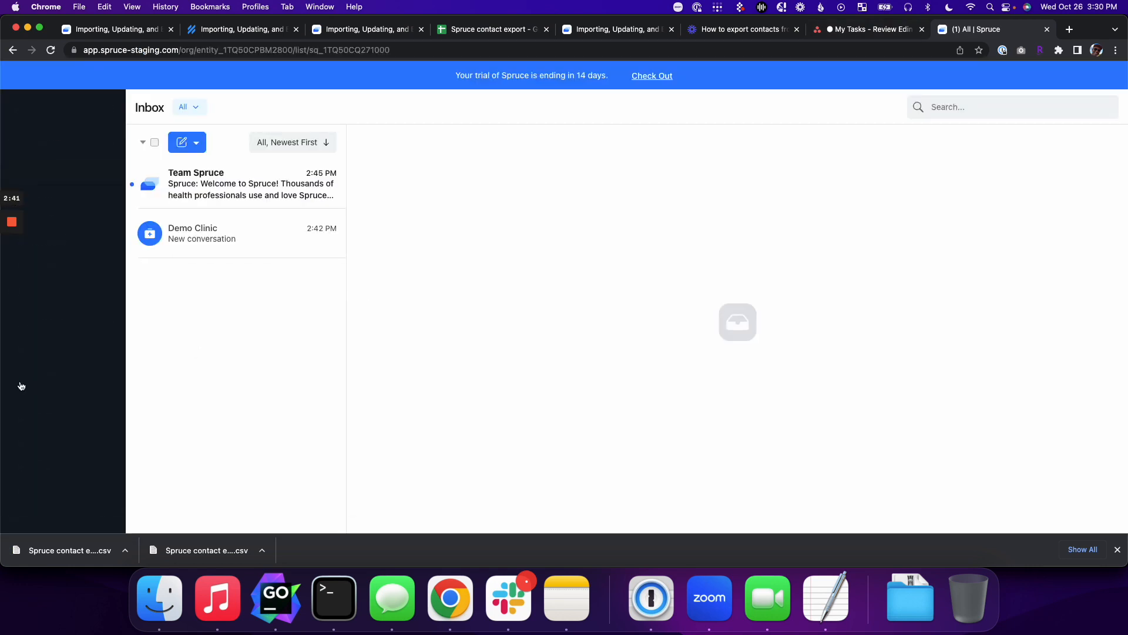
pyautogui.click(36, 349)
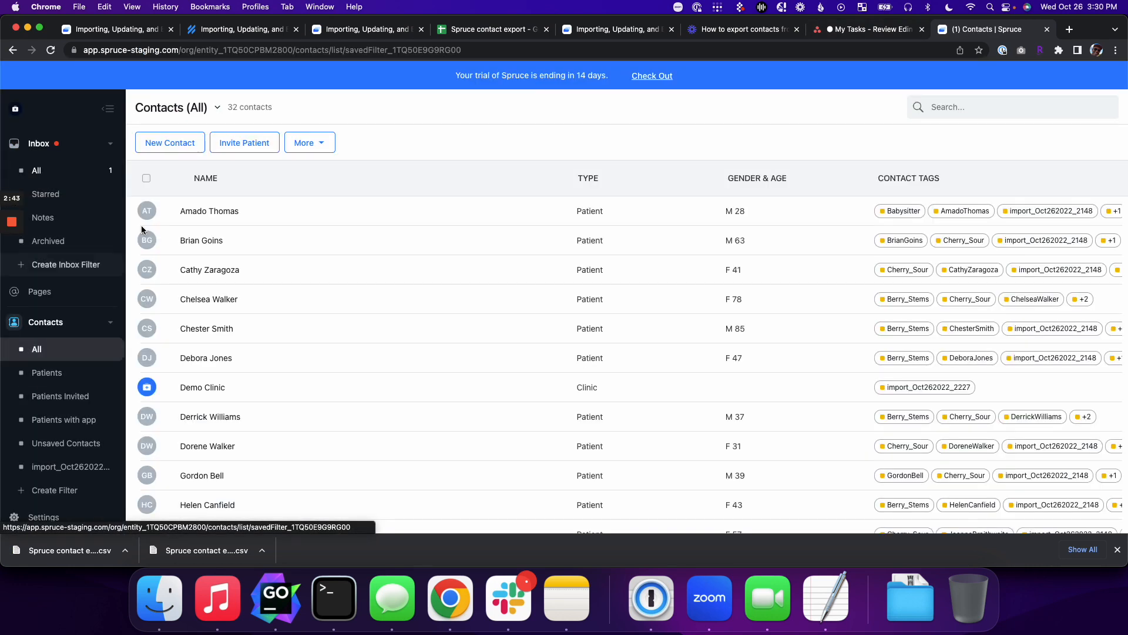
# Step: Import the downloaded entities export CSV from Downloads as Spruce contacts
pyautogui.click(296, 143)
pyautogui.click(322, 189)
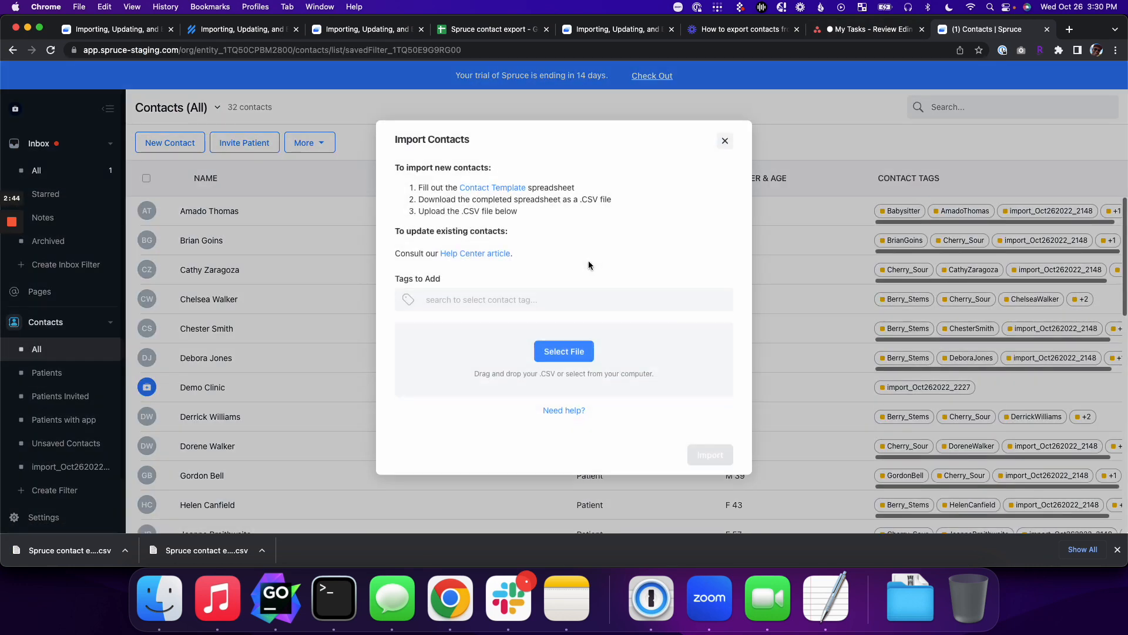
pyautogui.click(564, 352)
pyautogui.click(234, 185)
pyautogui.click(228, 151)
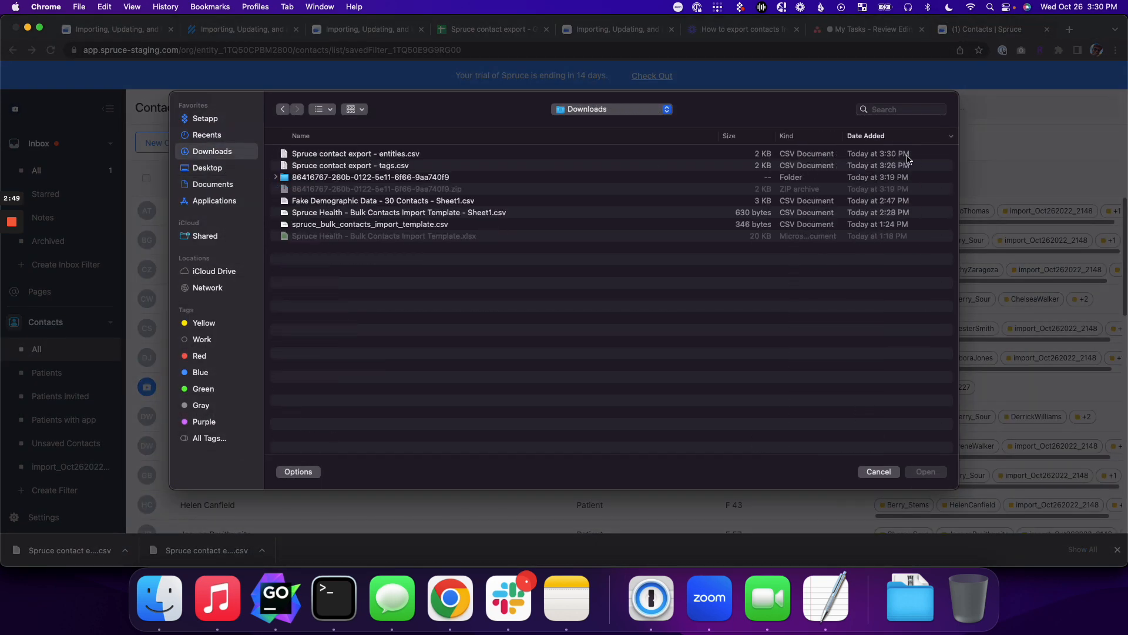
pyautogui.click(476, 154)
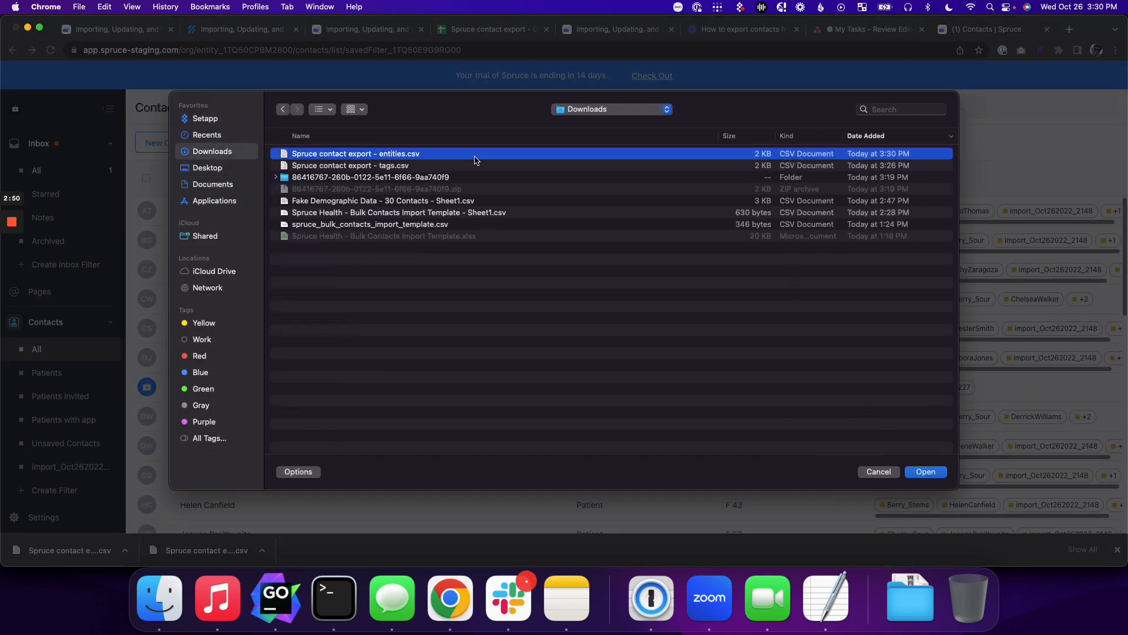
pyautogui.click(406, 167)
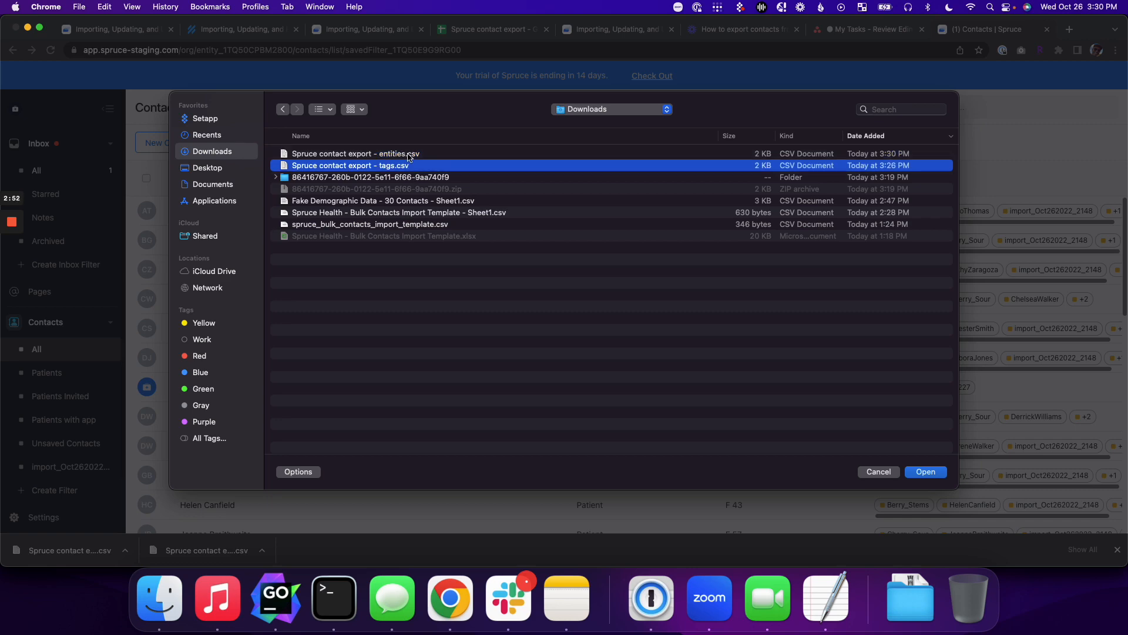
pyautogui.click(410, 154)
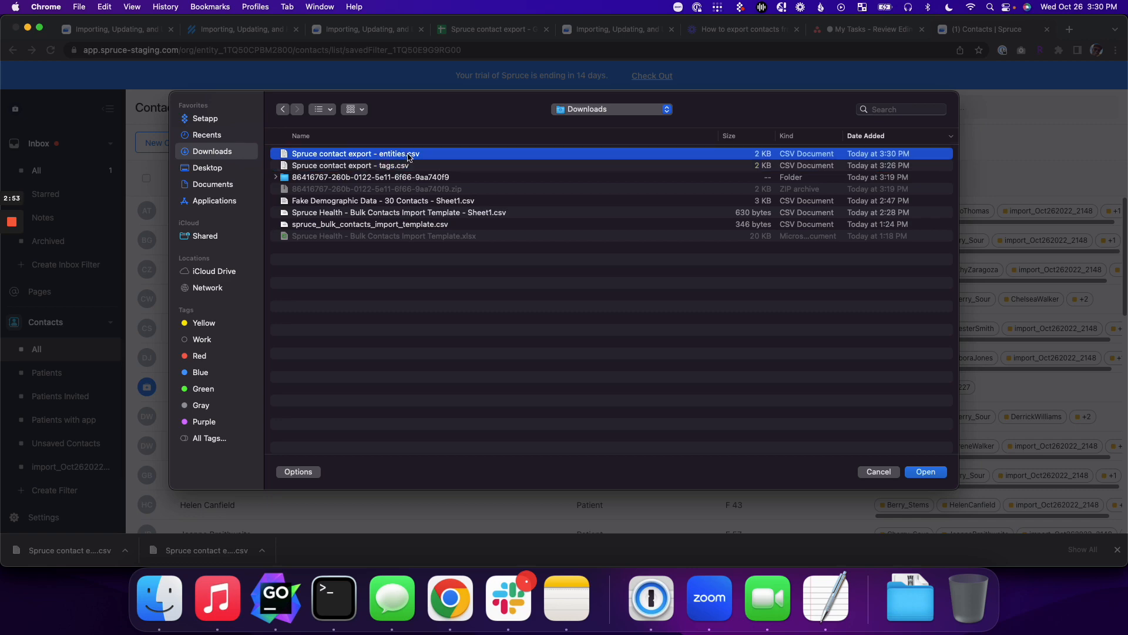
pyautogui.click(925, 473)
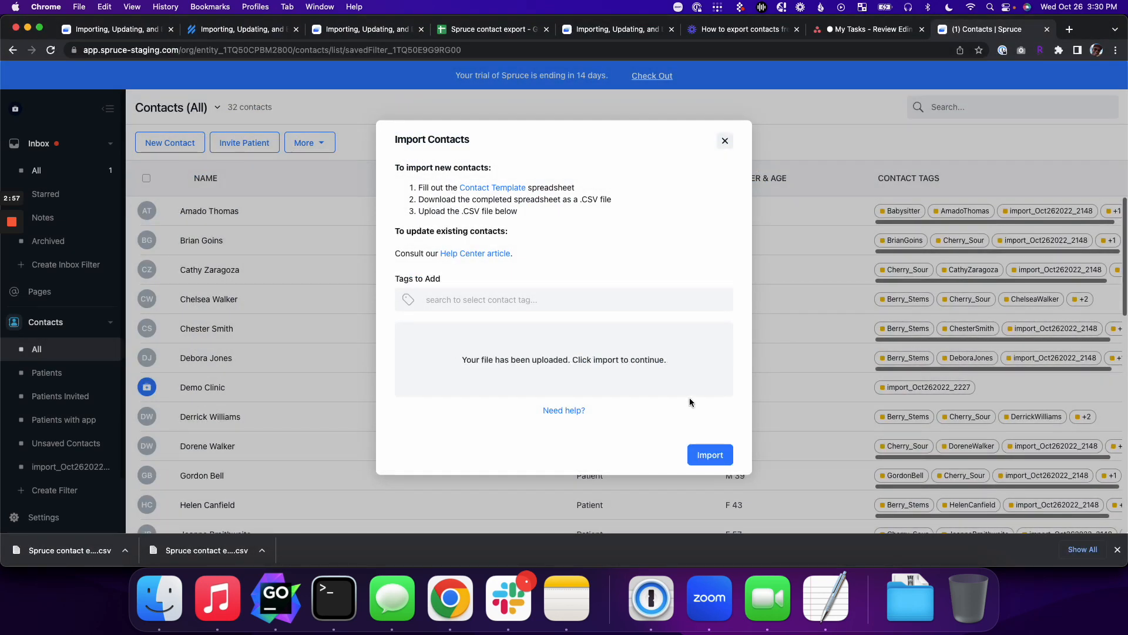
pyautogui.click(715, 456)
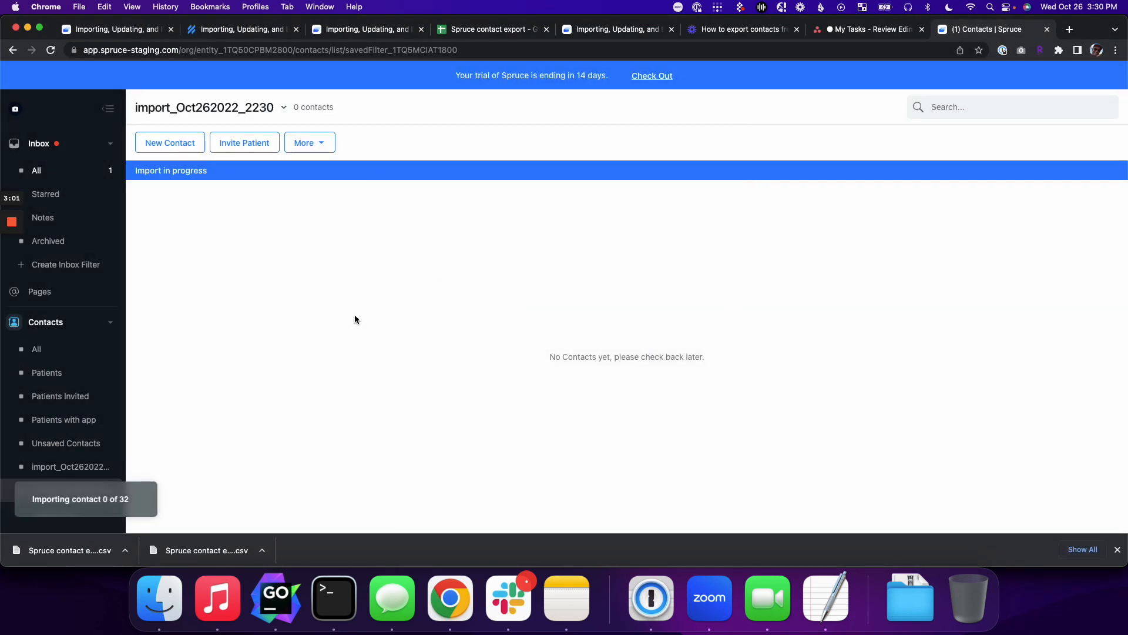
pyautogui.click(36, 349)
pyautogui.scroll(-4, 588, 294)
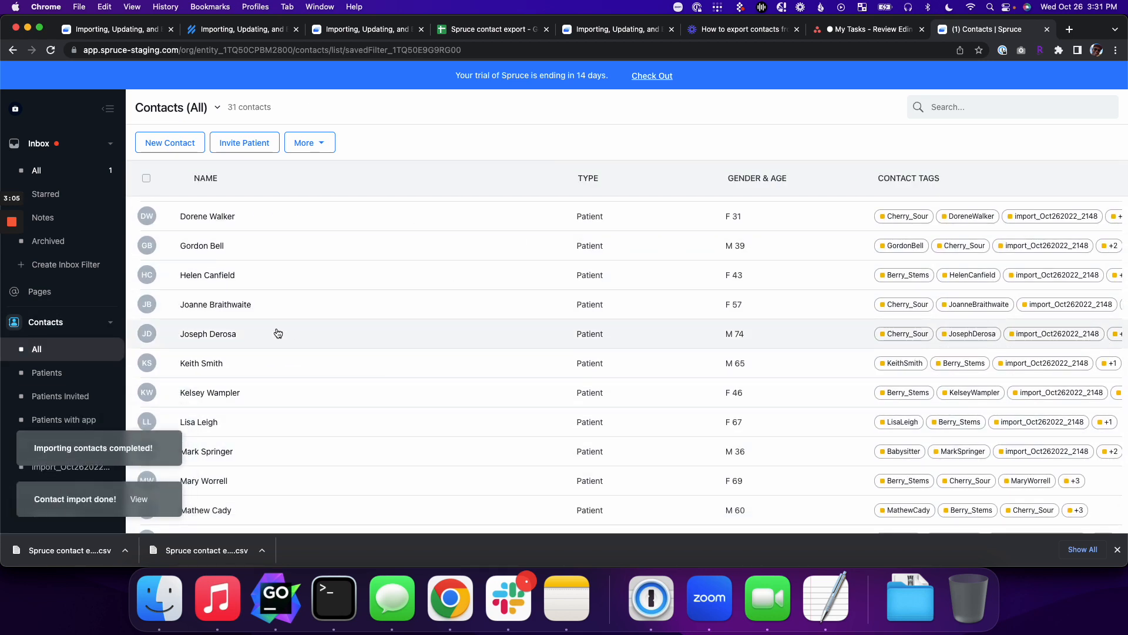
pyautogui.click(276, 332)
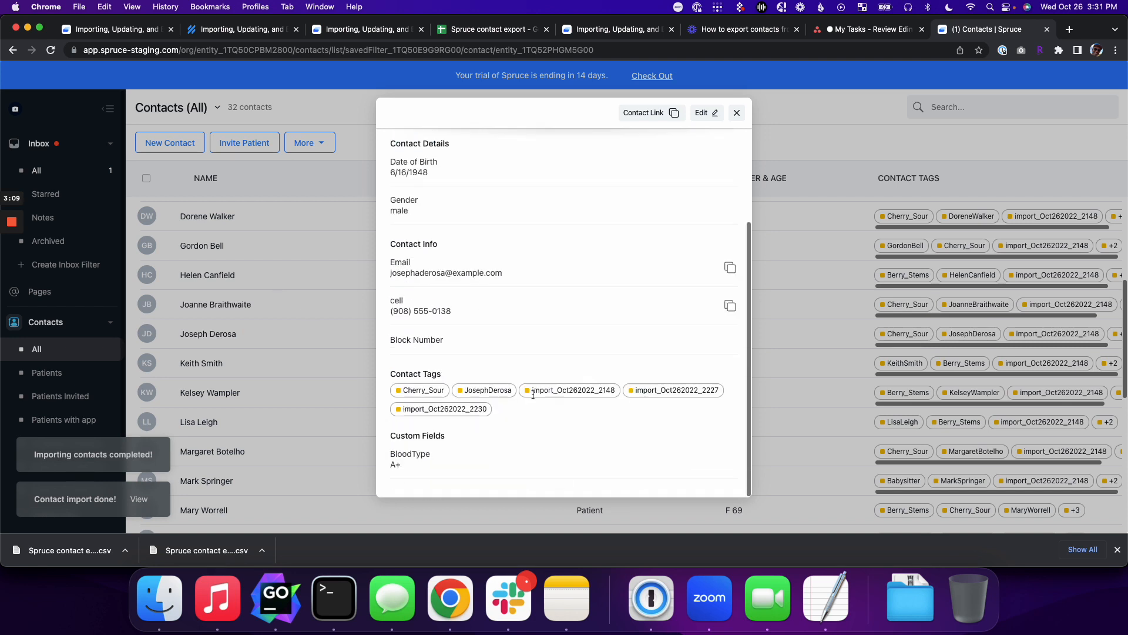
pyautogui.scroll(-3, 529, 396)
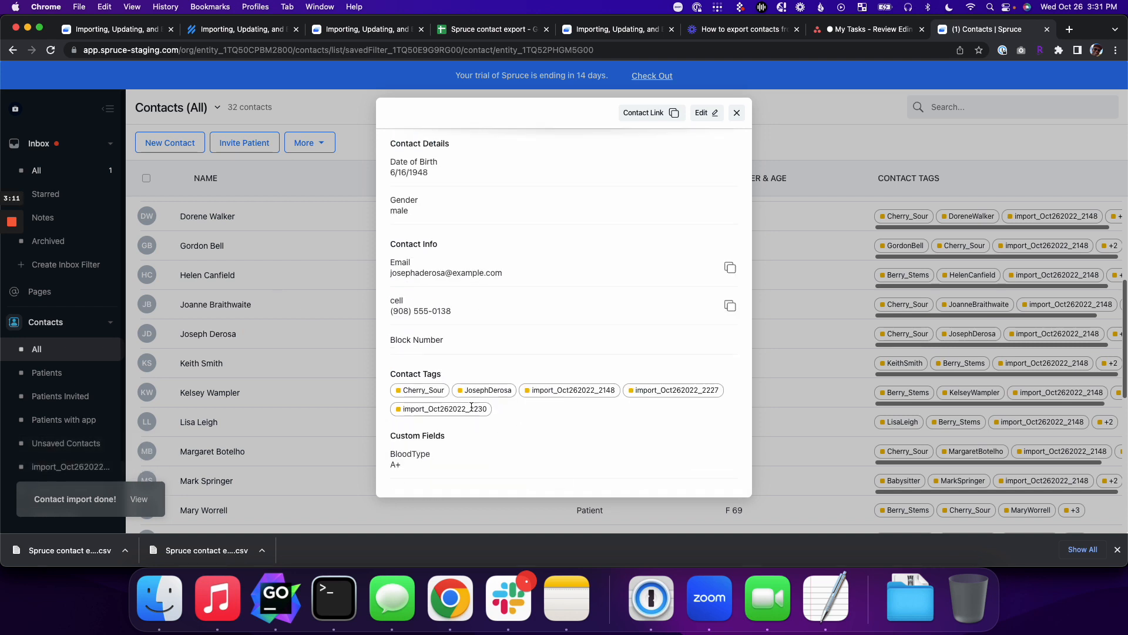
pyautogui.doubleClick(492, 393)
pyautogui.scroll(3, 479, 392)
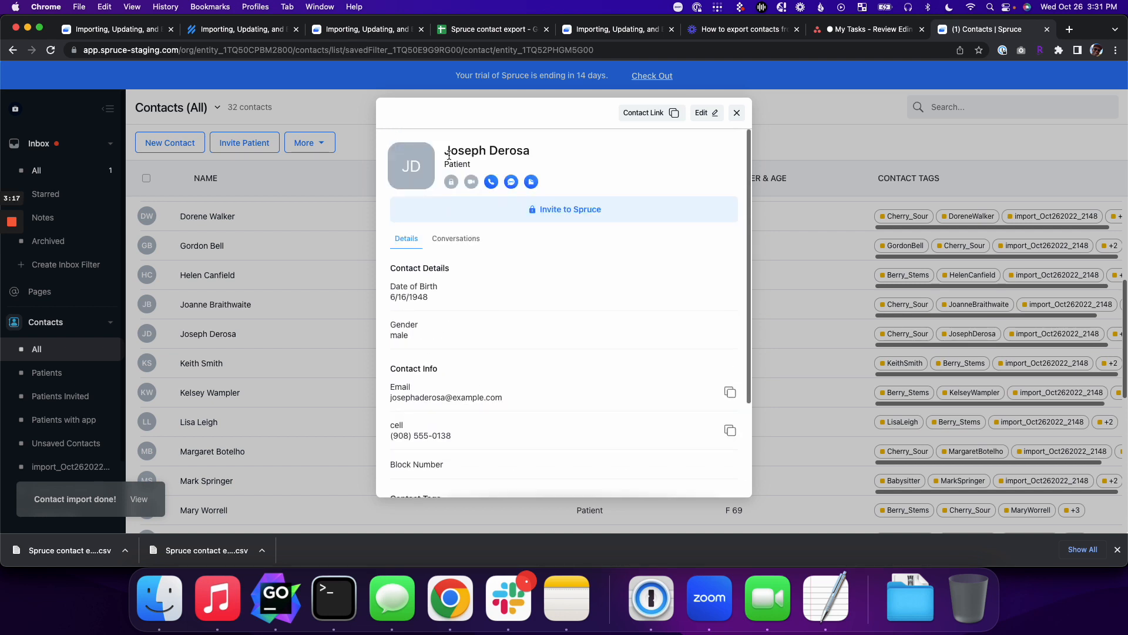
pyautogui.click(742, 114)
pyautogui.scroll(-8, 622, 335)
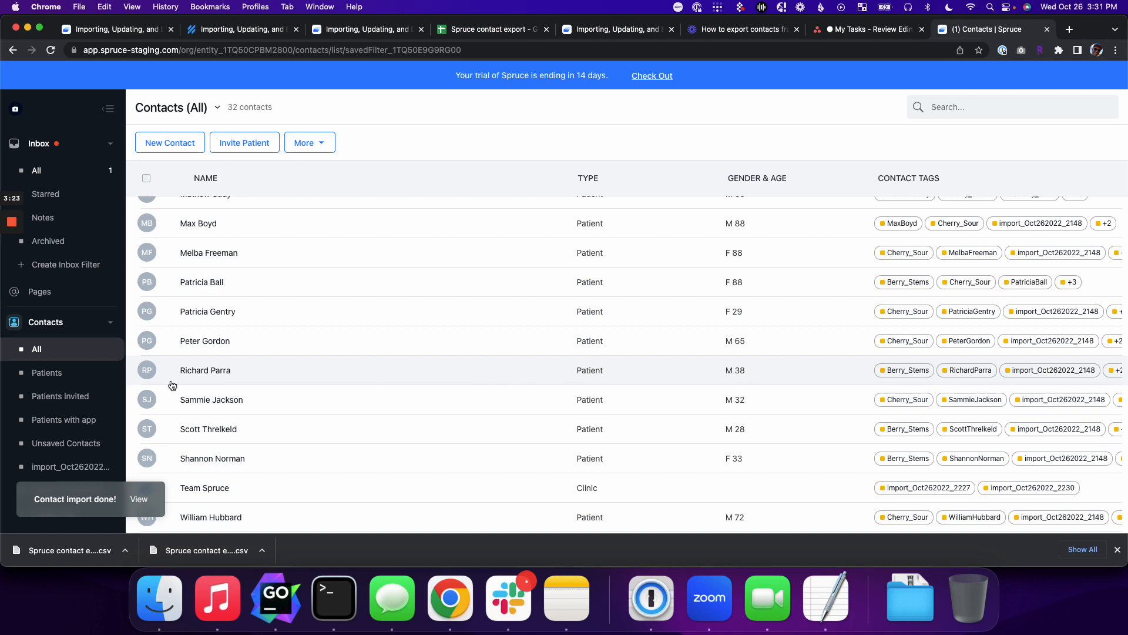
# Step: Change the F2 formula to =CONCAT(C2,B2), fill it down, and delete old tags column E
pyautogui.click(483, 31)
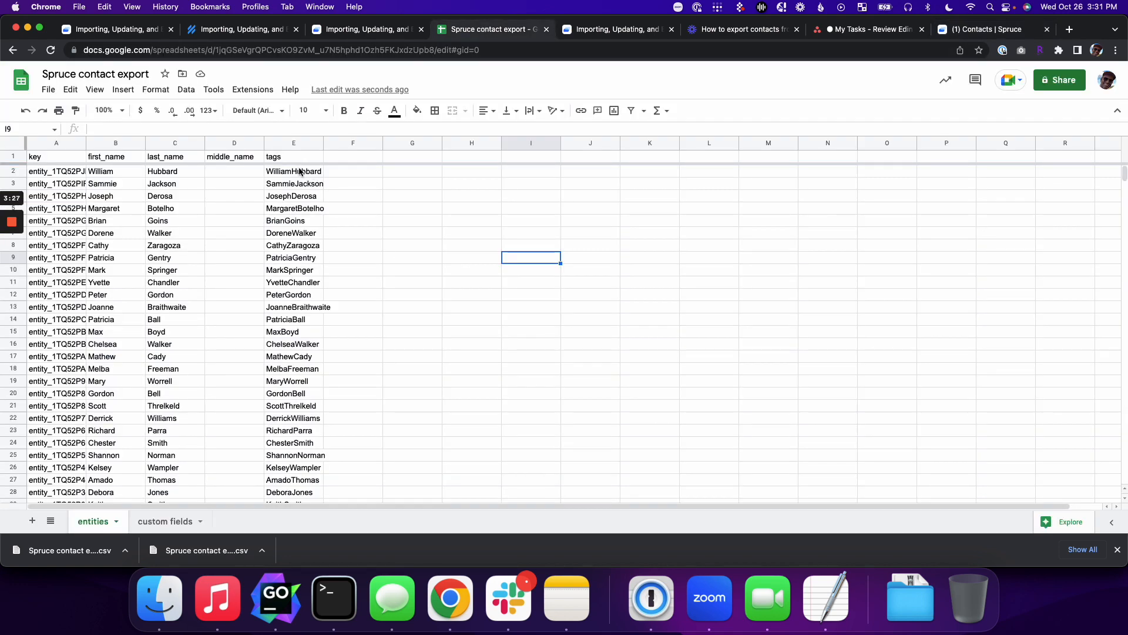
pyautogui.press('super+z')
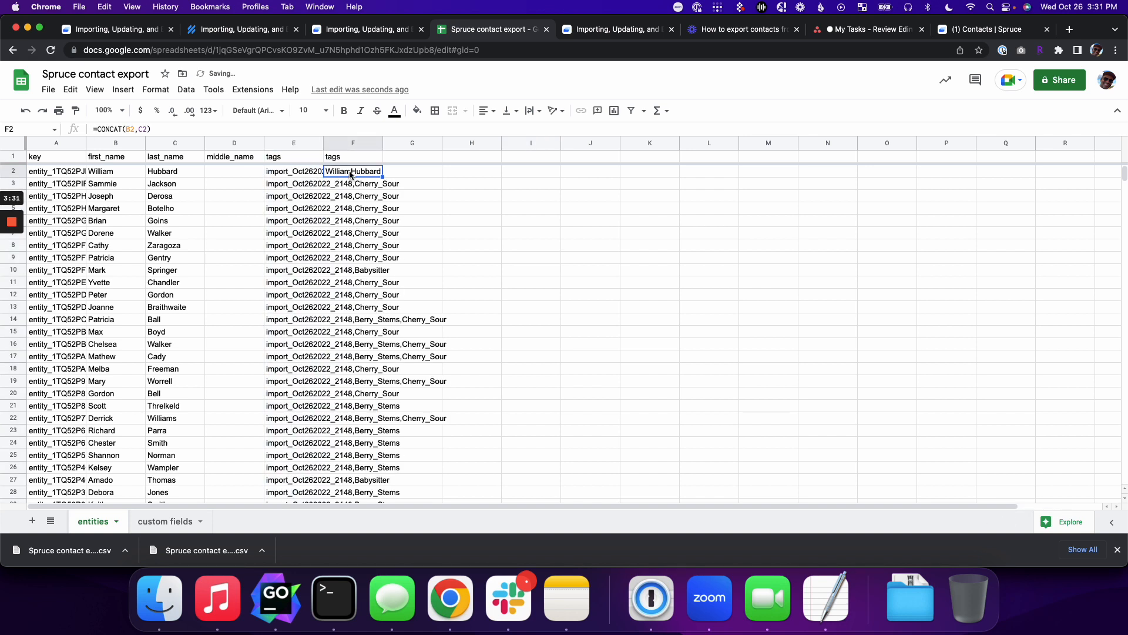
pyautogui.click(177, 130)
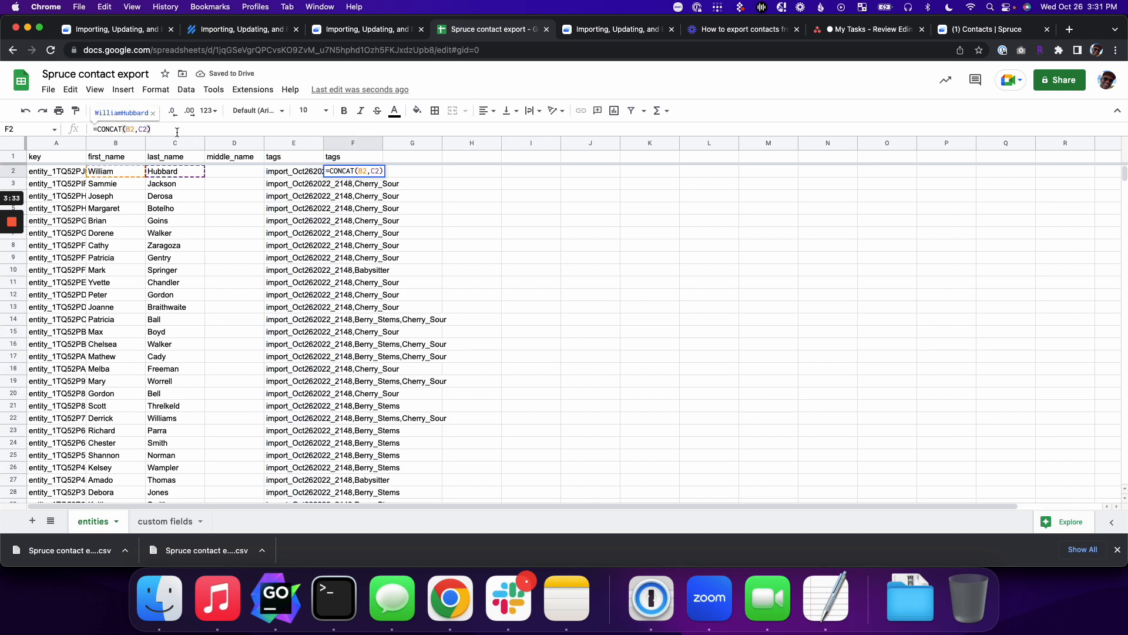
pyautogui.press('Left')
pyautogui.press('Left')
pyautogui.press('Left')
pyautogui.press('Left')
pyautogui.press('Right')
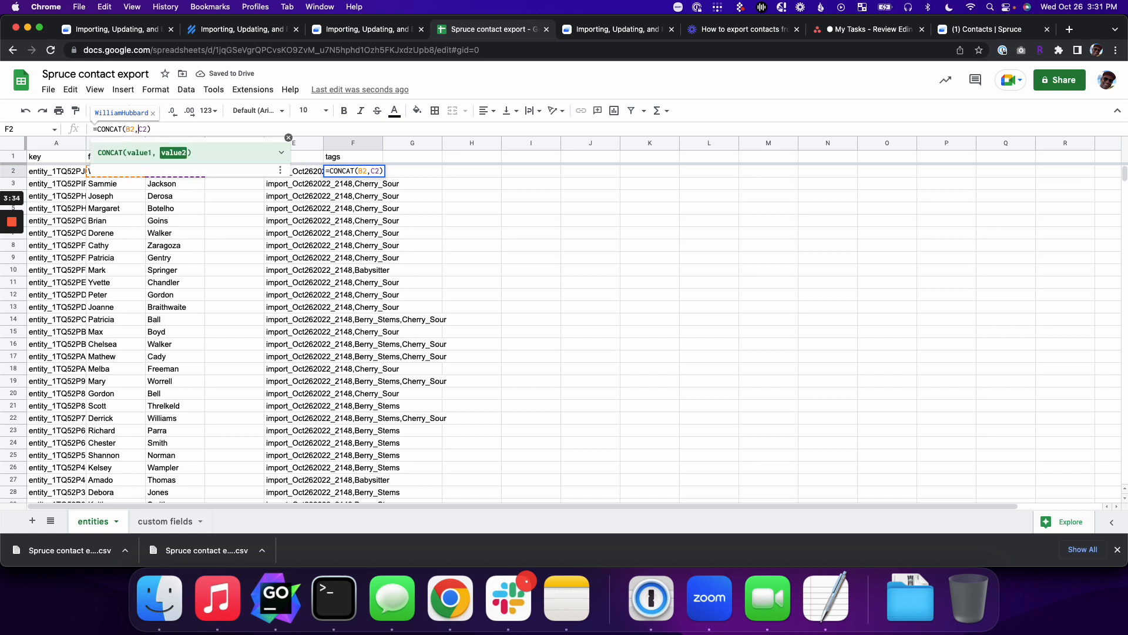
pyautogui.hotkey('shift', 'Left')
pyautogui.hotkey('shift', 'Left')
pyautogui.hotkey('shift', 'Left')
pyautogui.press('BackSpace')
pyautogui.press('Right')
pyautogui.press('Right')
pyautogui.write(',b2')
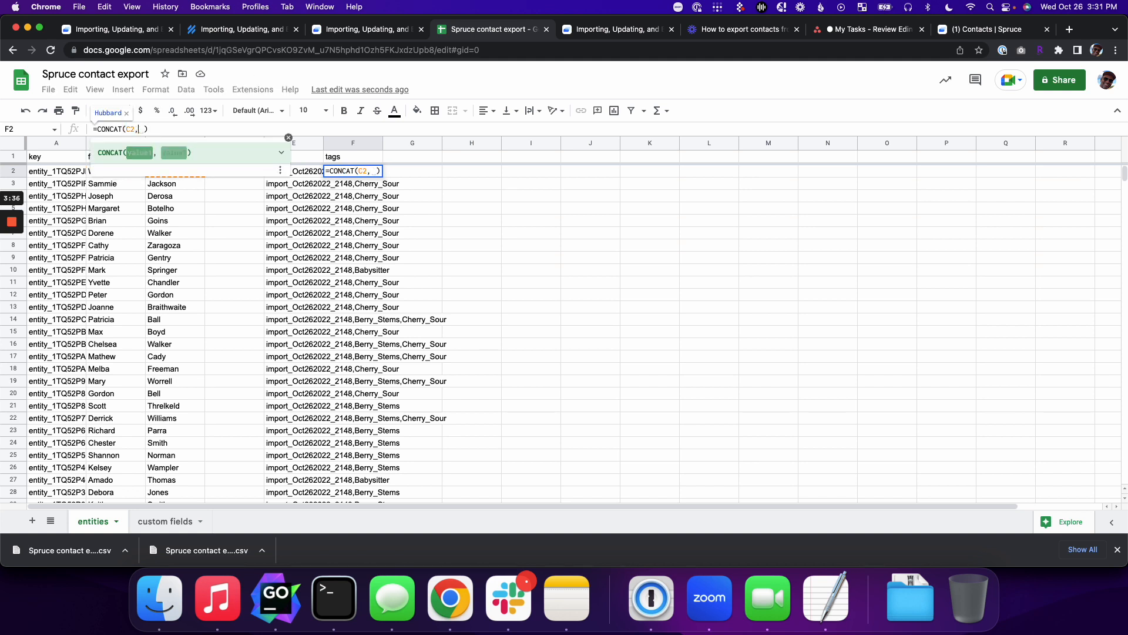
pyautogui.press('Return')
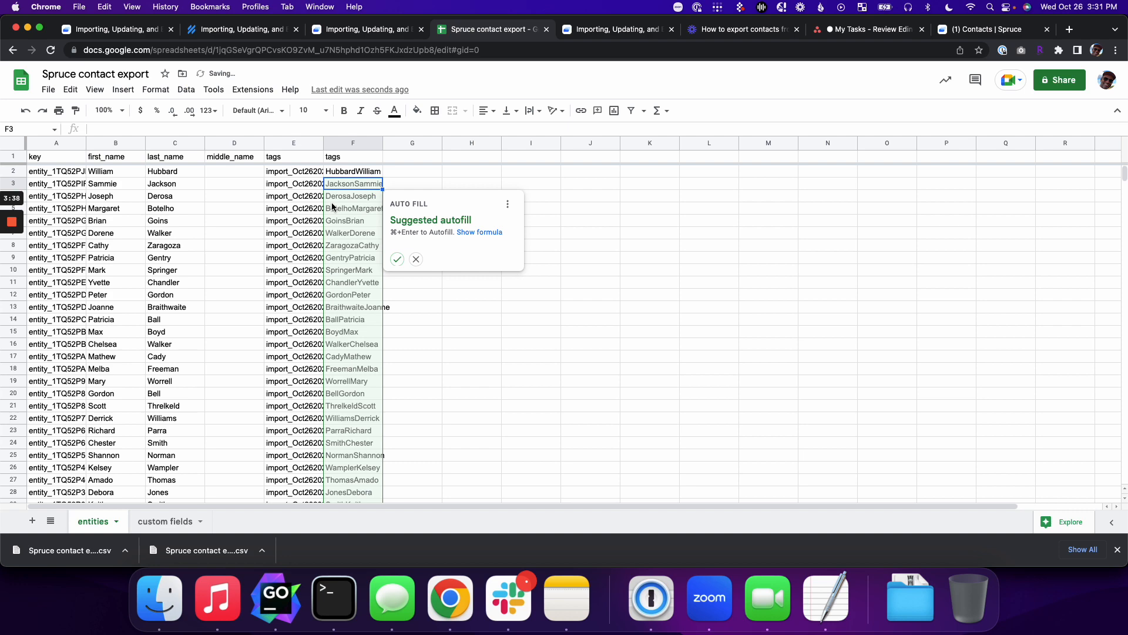
pyautogui.click(399, 260)
pyautogui.rightClick(294, 142)
pyautogui.click(327, 279)
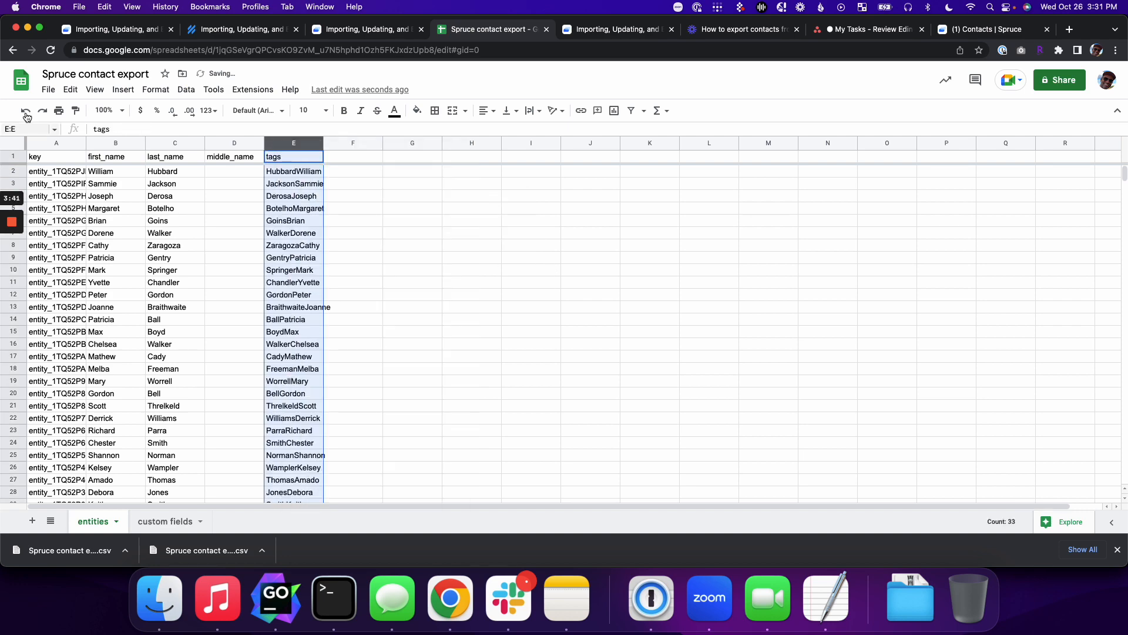
# Step: Download the entities sheet as CSV and return to the Spruce contacts page
pyautogui.click(48, 89)
pyautogui.moveTo(84, 235)
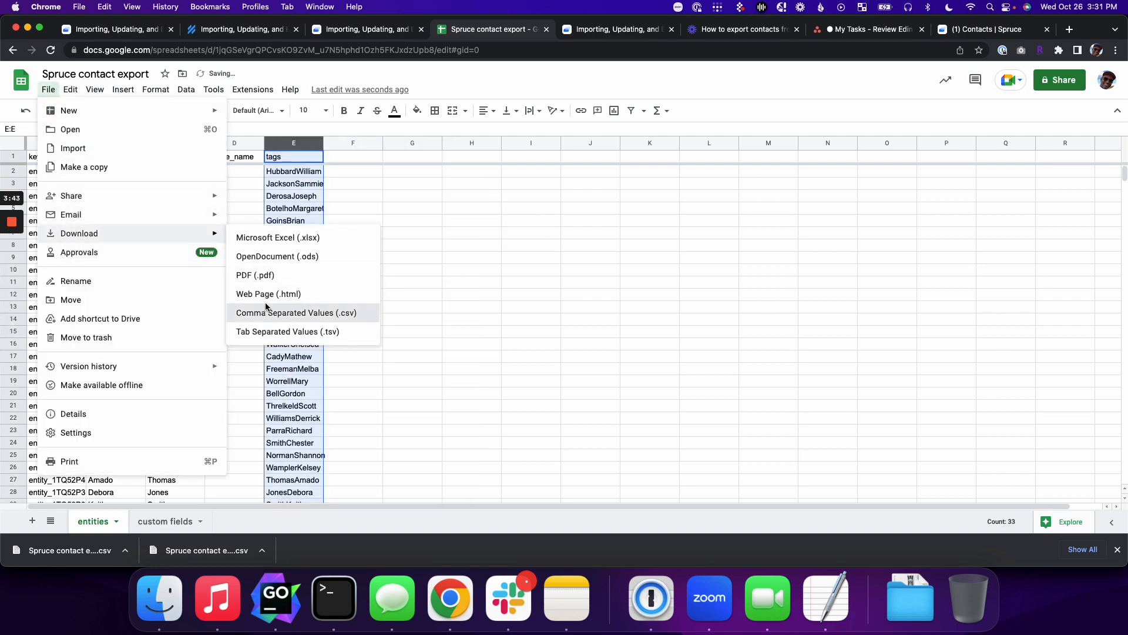
pyautogui.click(365, 312)
pyautogui.click(550, 201)
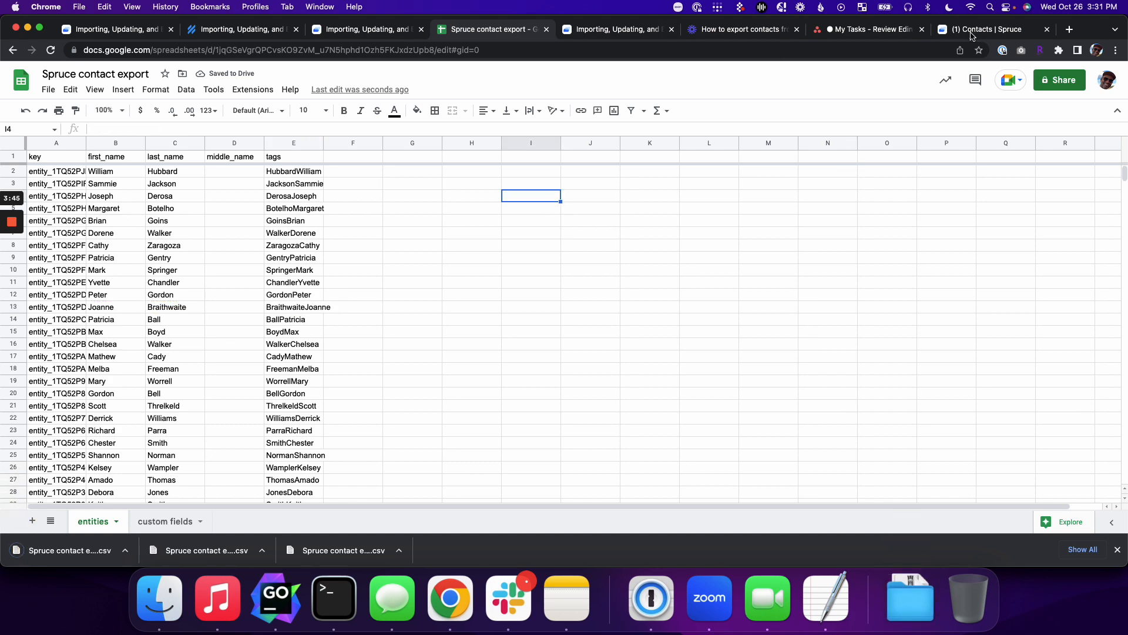
pyautogui.click(978, 28)
pyautogui.click(321, 144)
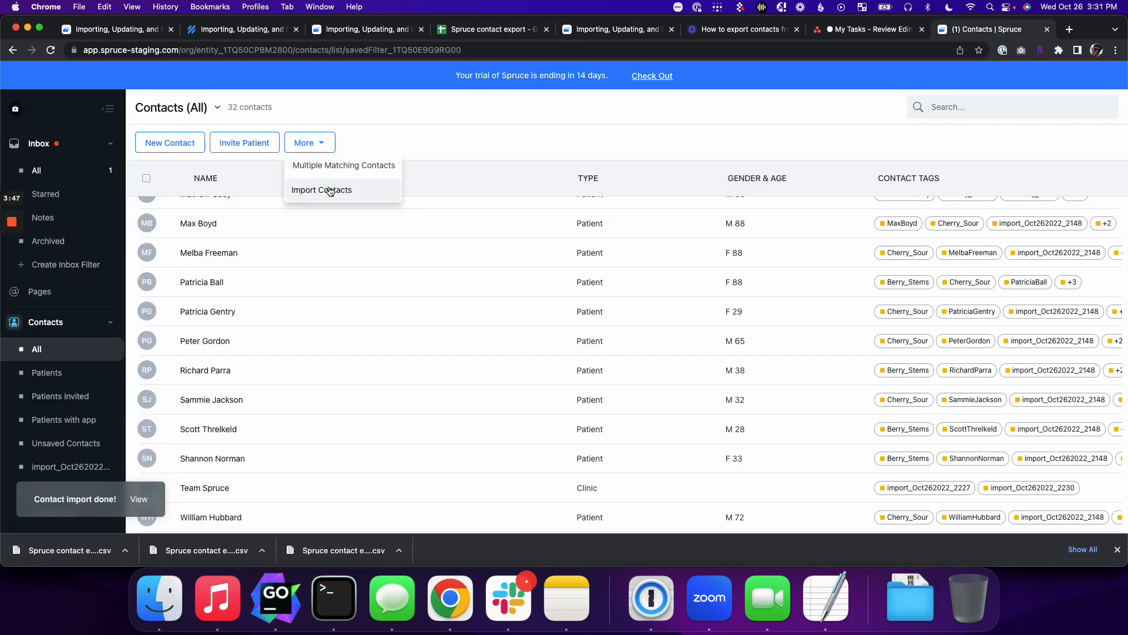
# Step: Import the newest downloaded entities CSV into Spruce contacts
pyautogui.click(327, 190)
pyautogui.click(565, 353)
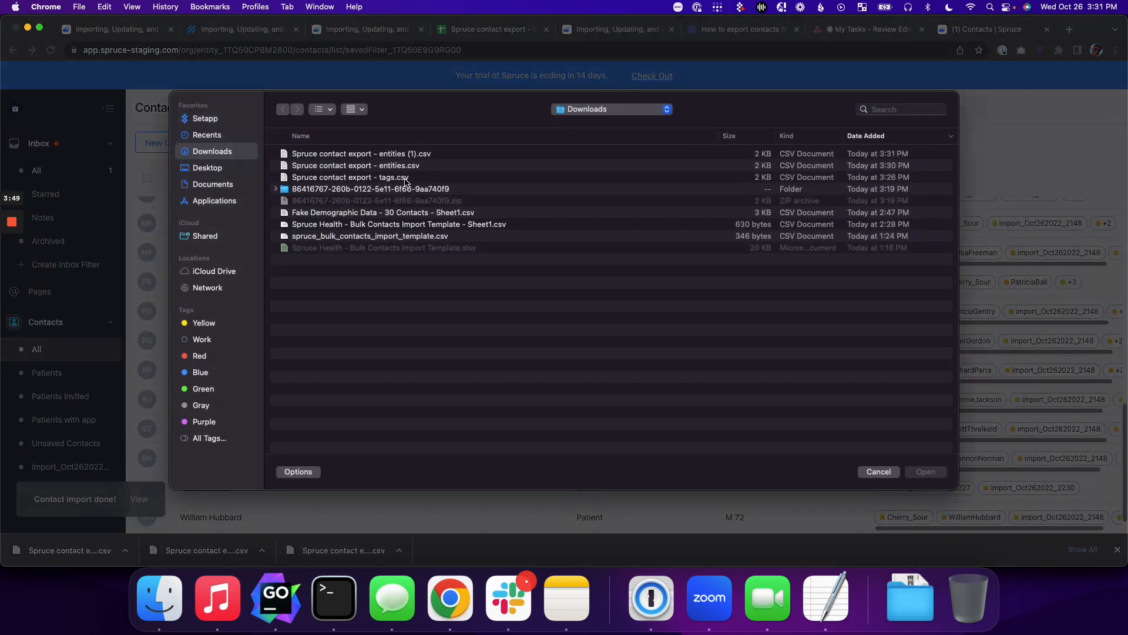
pyautogui.doubleClick(380, 157)
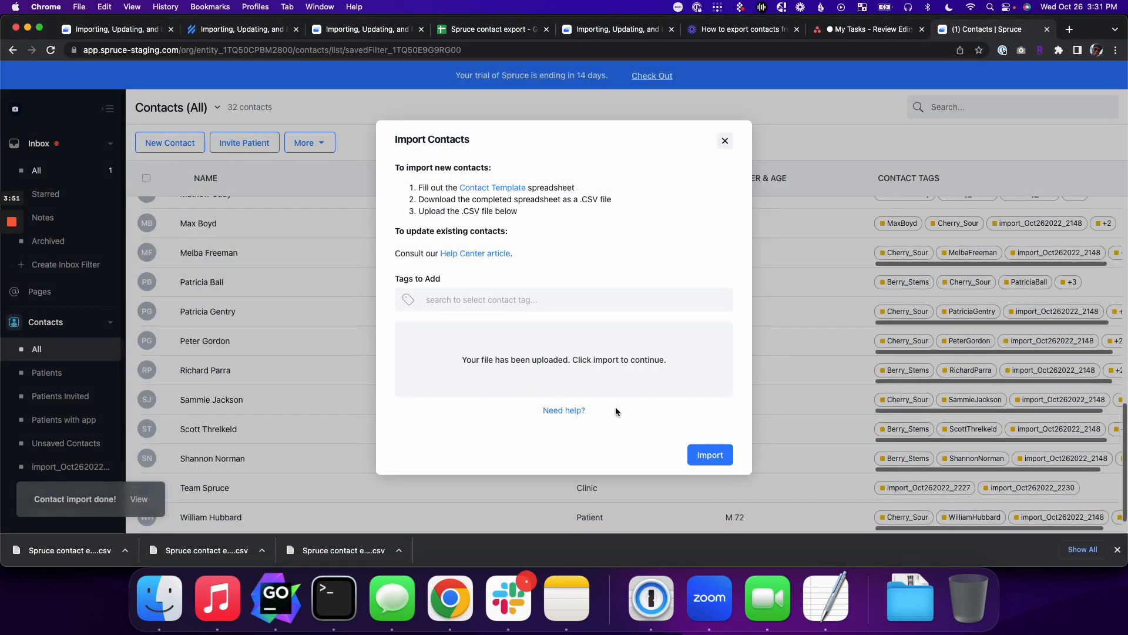
pyautogui.click(709, 455)
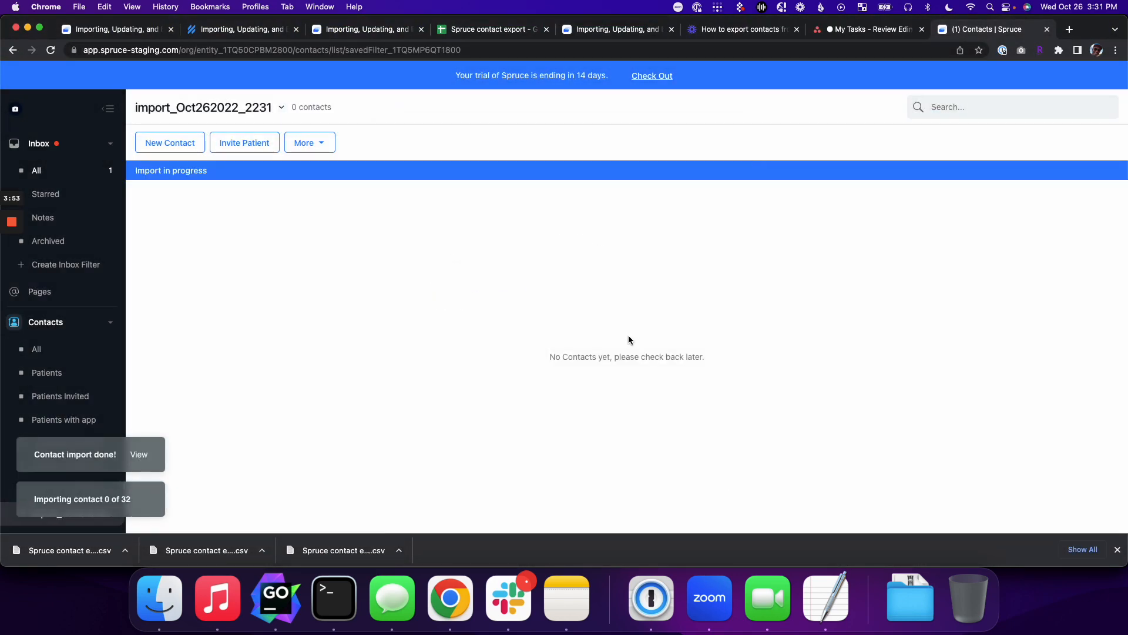
# Step: Check that a contact in All contacts now carries the combined last-first name tags
pyautogui.click(36, 349)
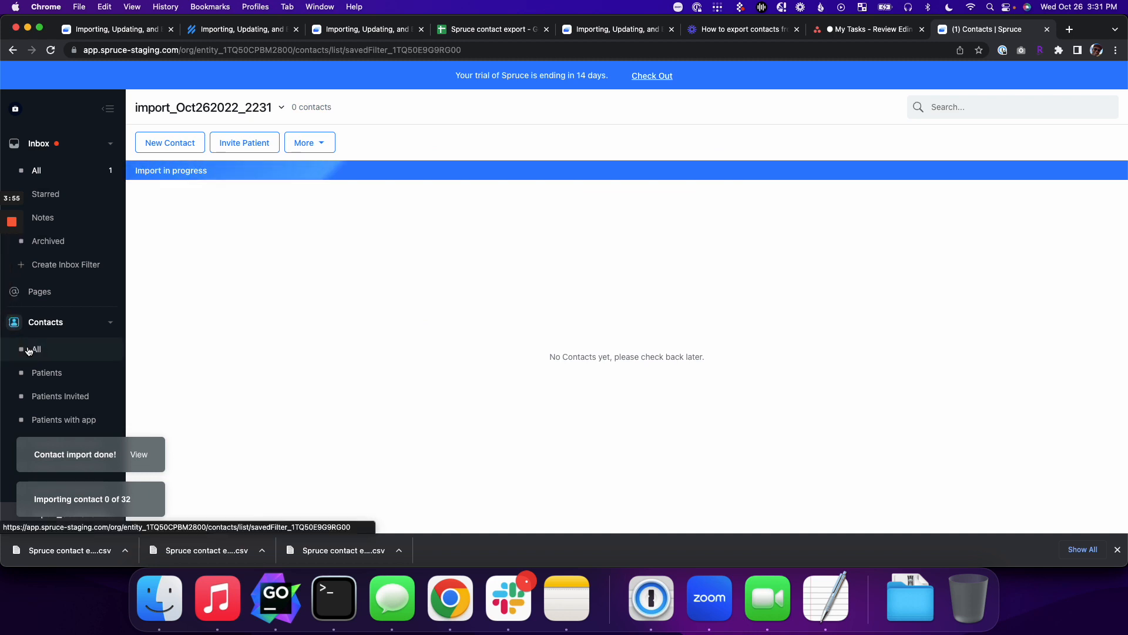
pyautogui.scroll(-5, 678, 361)
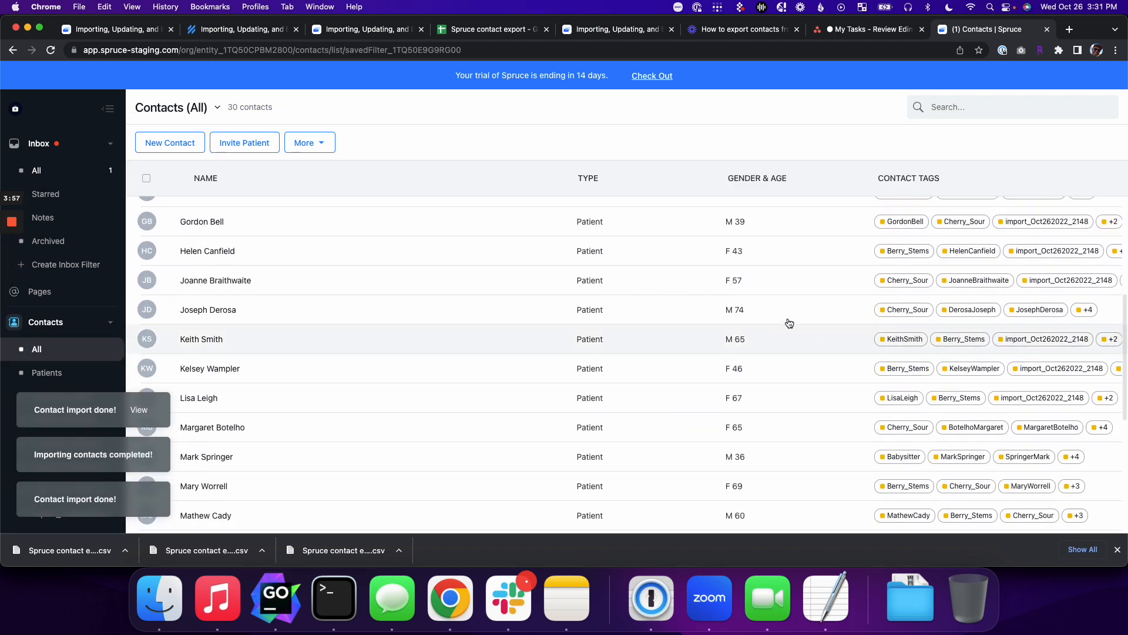
pyautogui.click(668, 311)
pyautogui.scroll(-3, 467, 442)
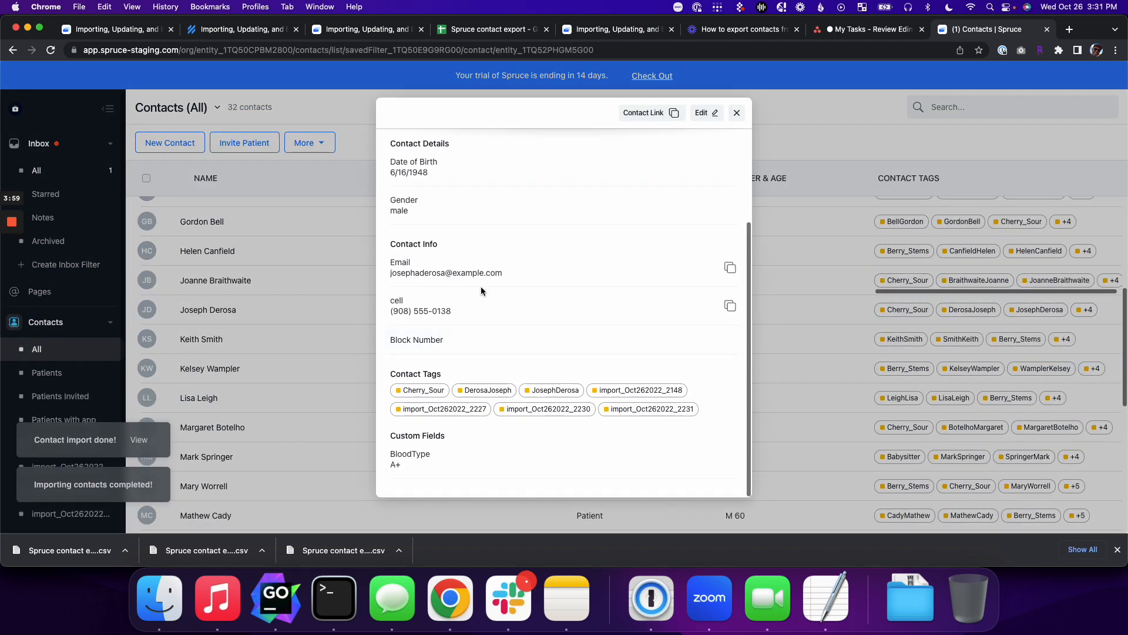
pyautogui.doubleClick(536, 391)
pyautogui.click(464, 393)
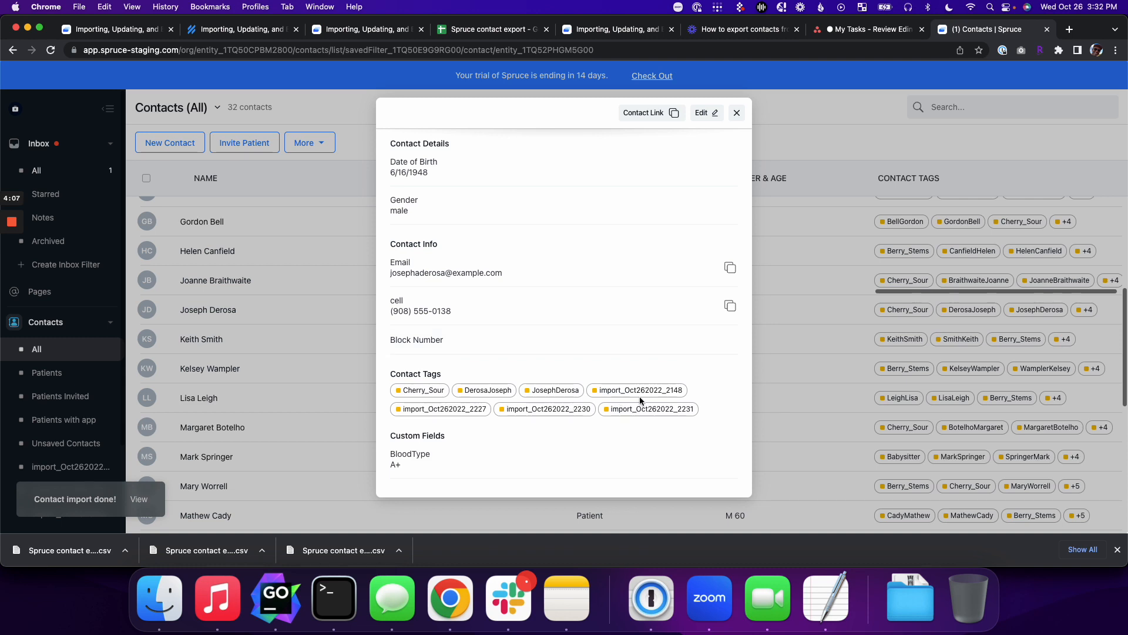
pyautogui.scroll(1, 639, 401)
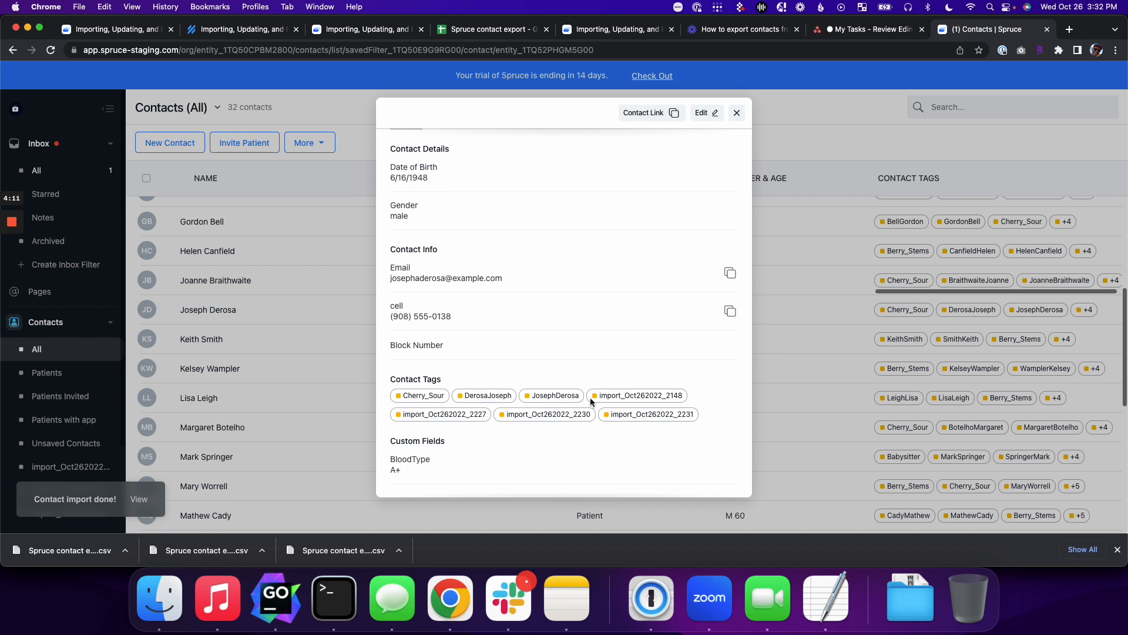
pyautogui.scroll(-1, 600, 428)
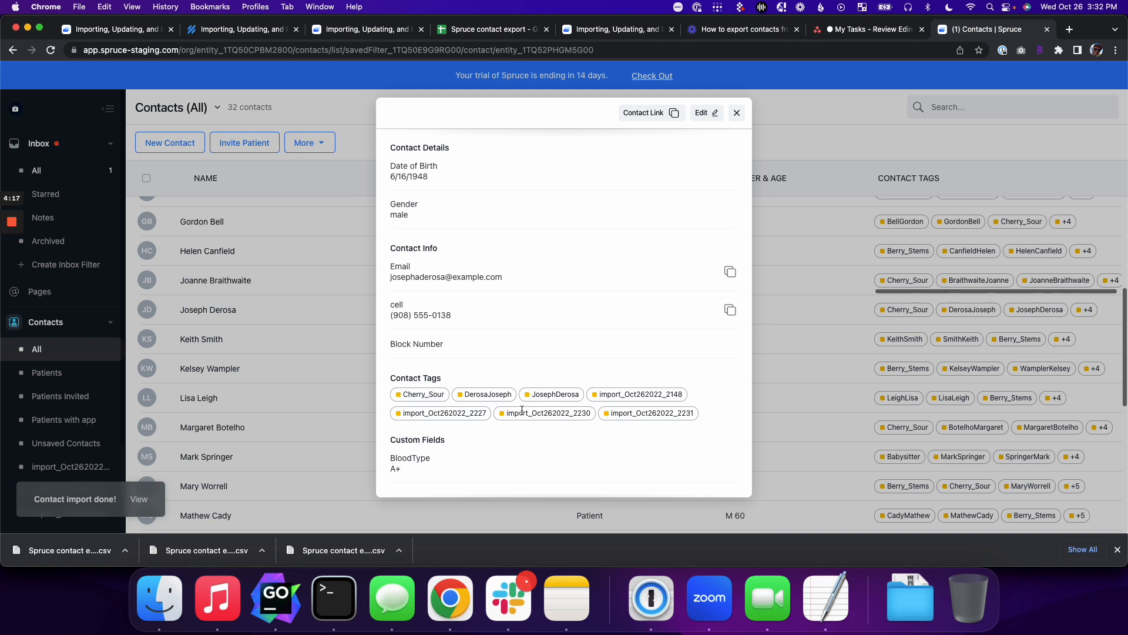
pyautogui.click(737, 113)
# Step: Return to the contact export spreadsheet's custom fields tab
pyautogui.scroll(5, 290, 251)
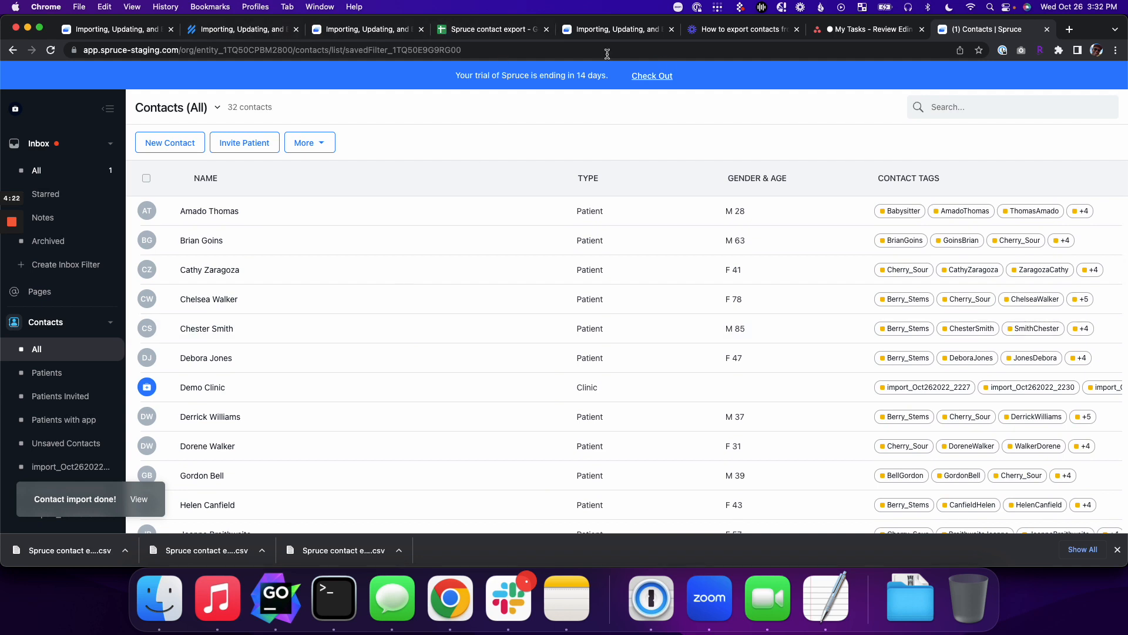
pyautogui.click(472, 31)
pyautogui.click(176, 517)
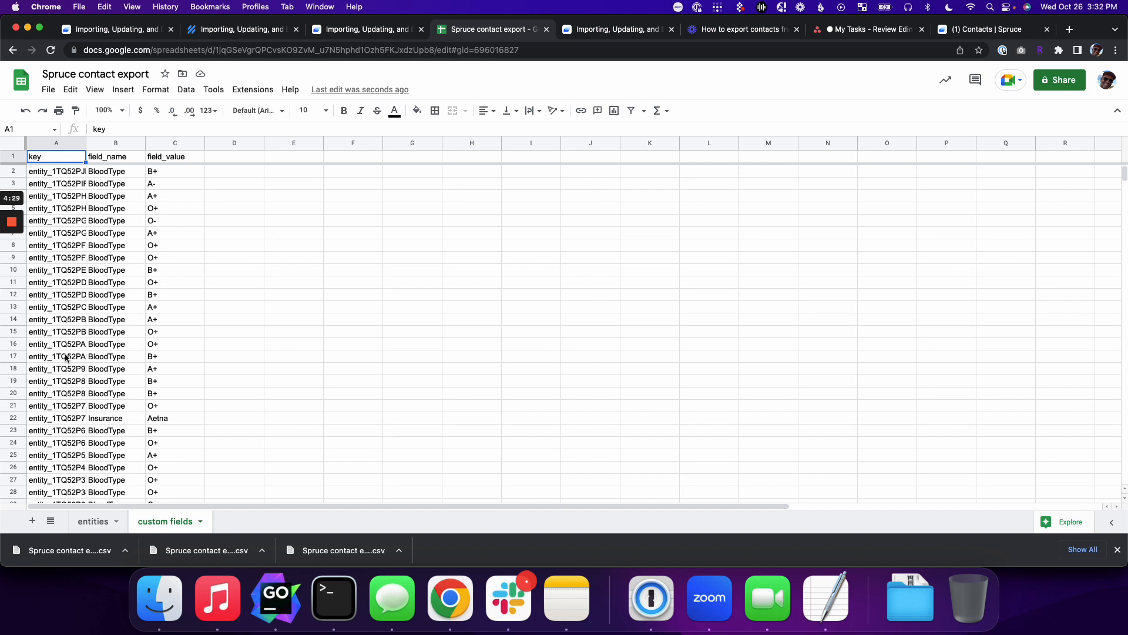
# Step: Sort the custom fields sheet A to Z by key column A
pyautogui.click(90, 521)
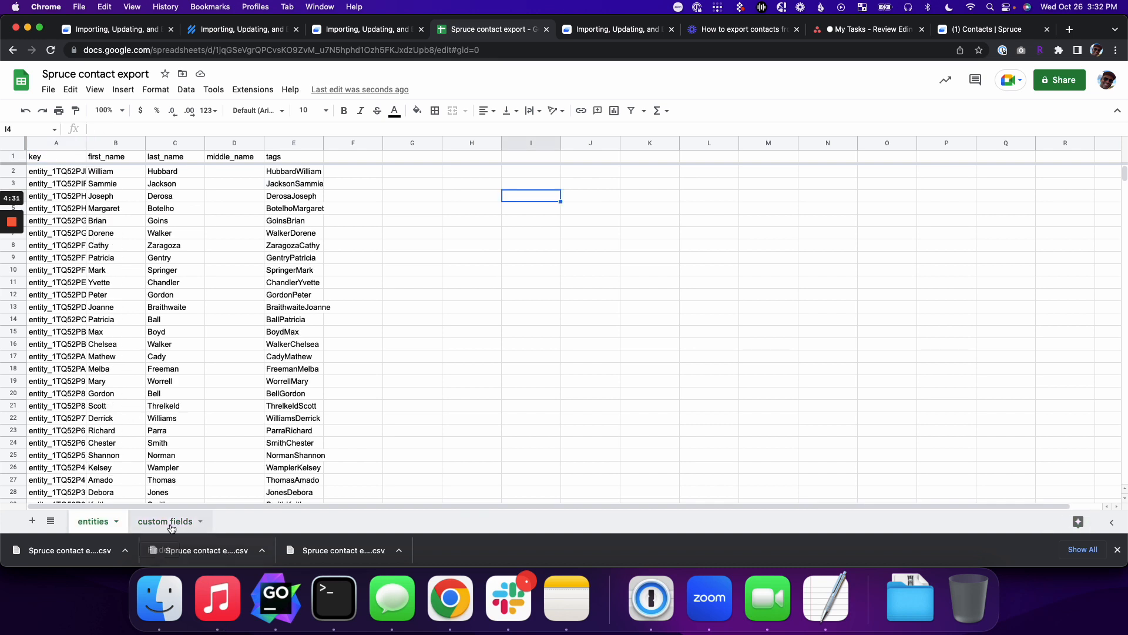
pyautogui.click(165, 521)
pyautogui.click(43, 171)
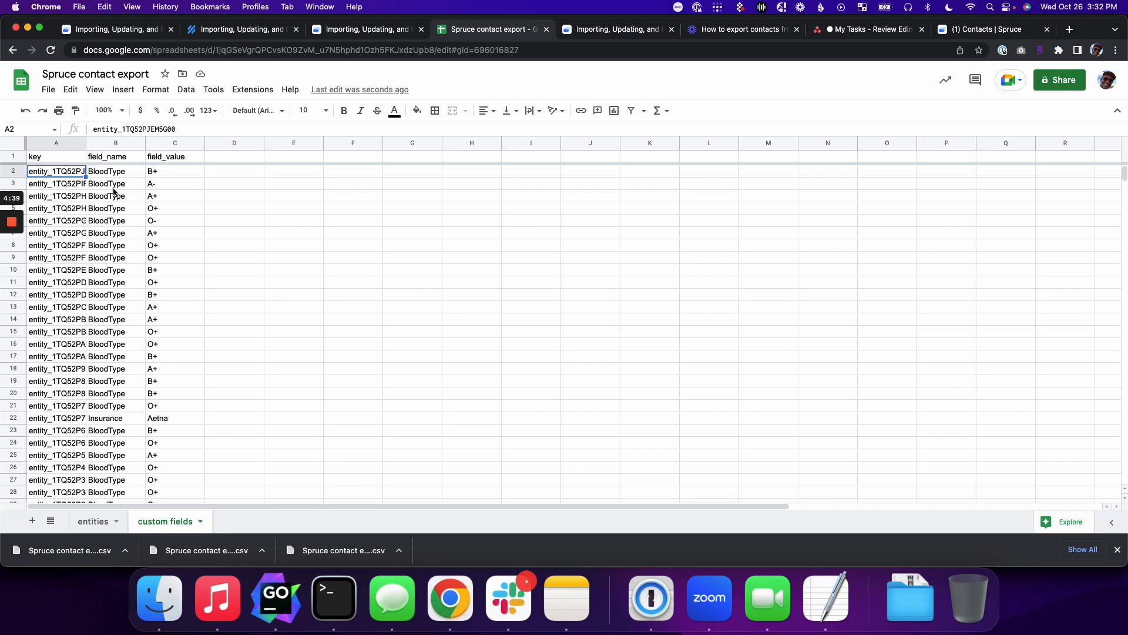
pyautogui.click(54, 144)
pyautogui.rightClick(52, 147)
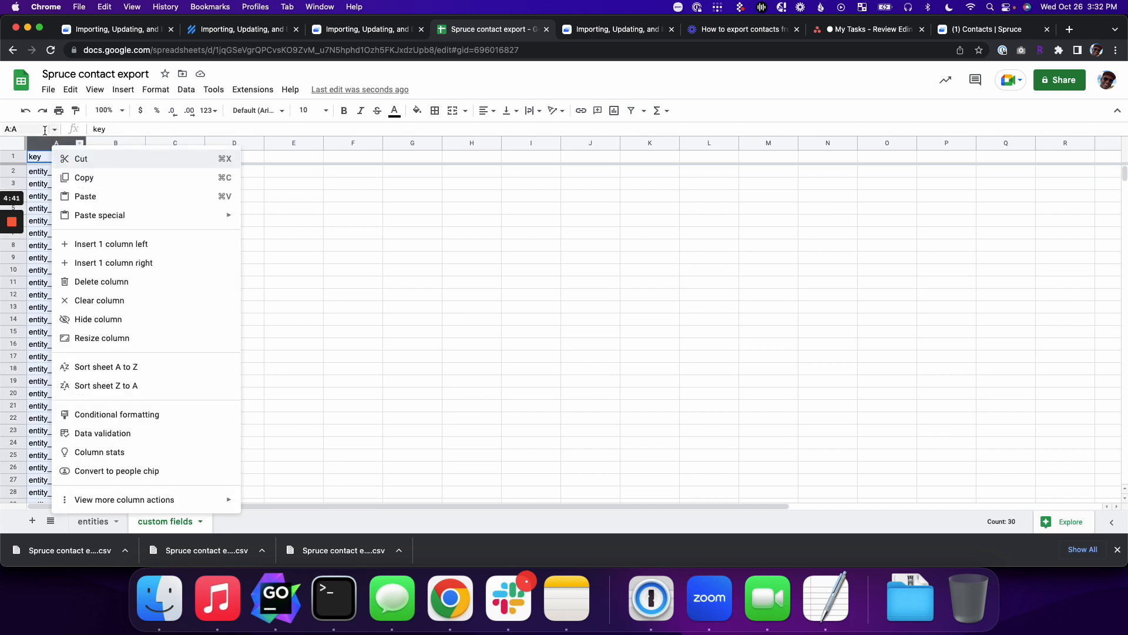
pyautogui.press('Escape')
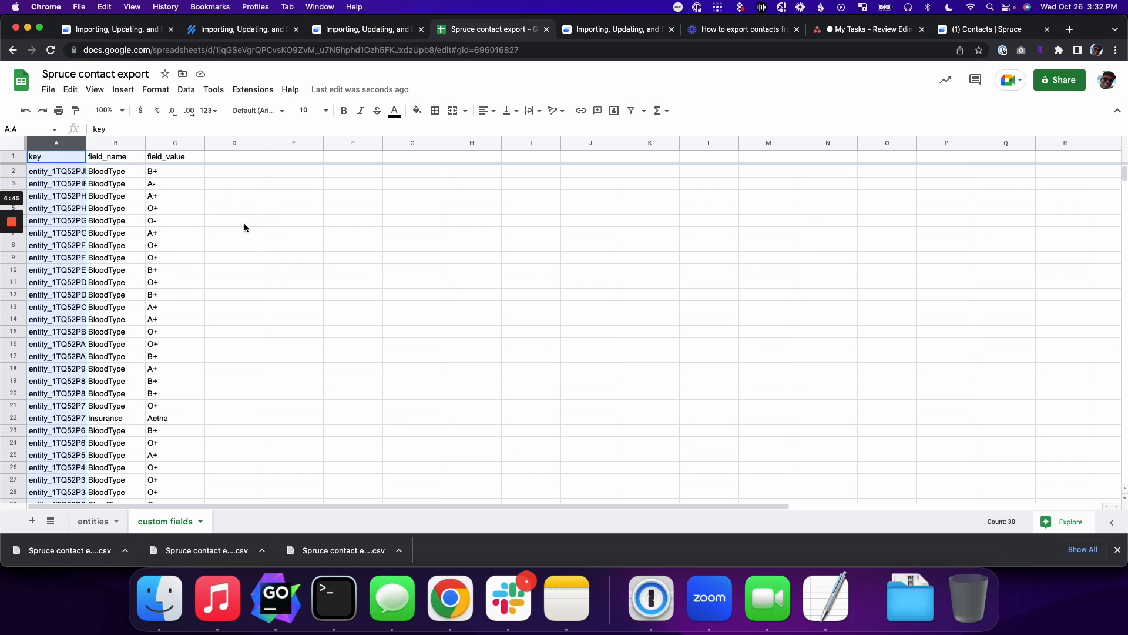
pyautogui.rightClick(60, 146)
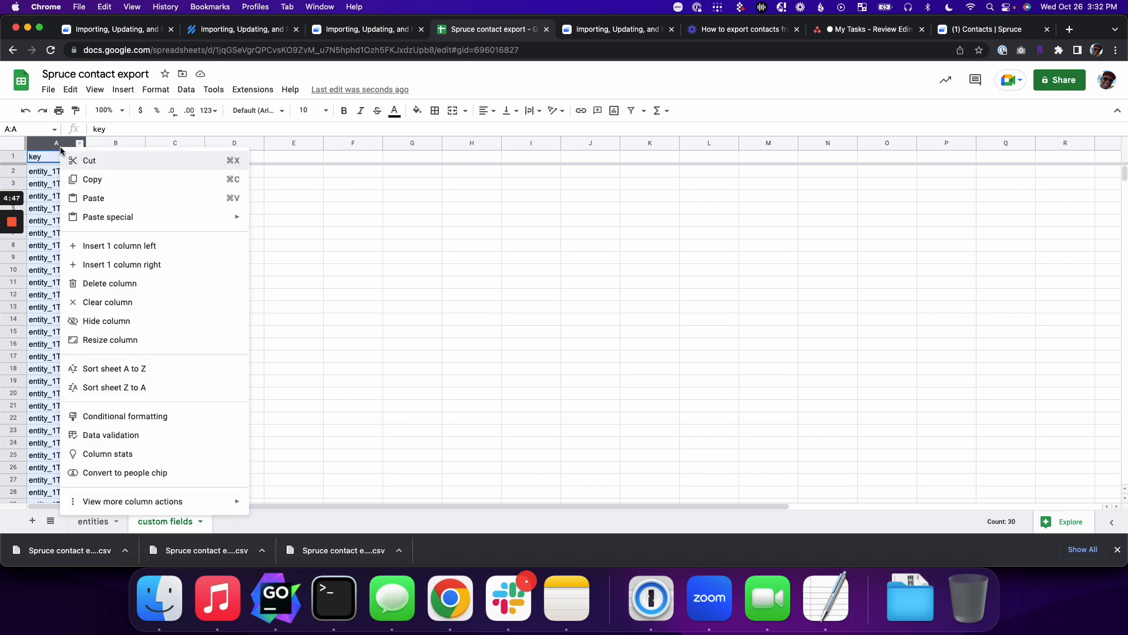
pyautogui.click(134, 376)
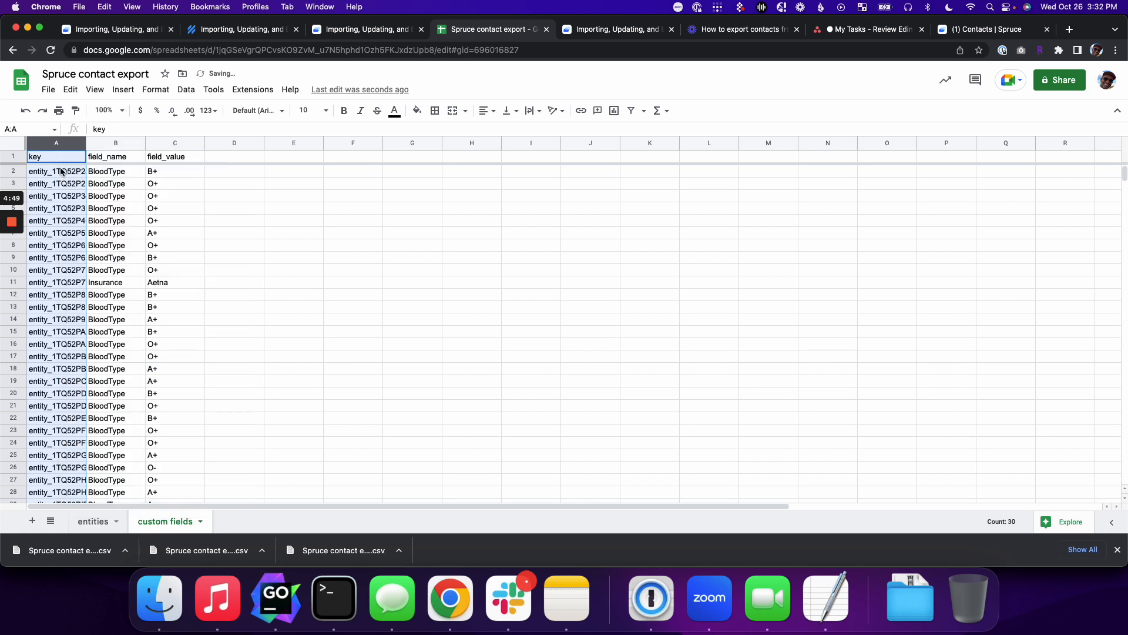
# Step: Sort the entities sheet A to Z by key column A, then go back to custom fields
pyautogui.click(93, 521)
pyautogui.rightClick(54, 145)
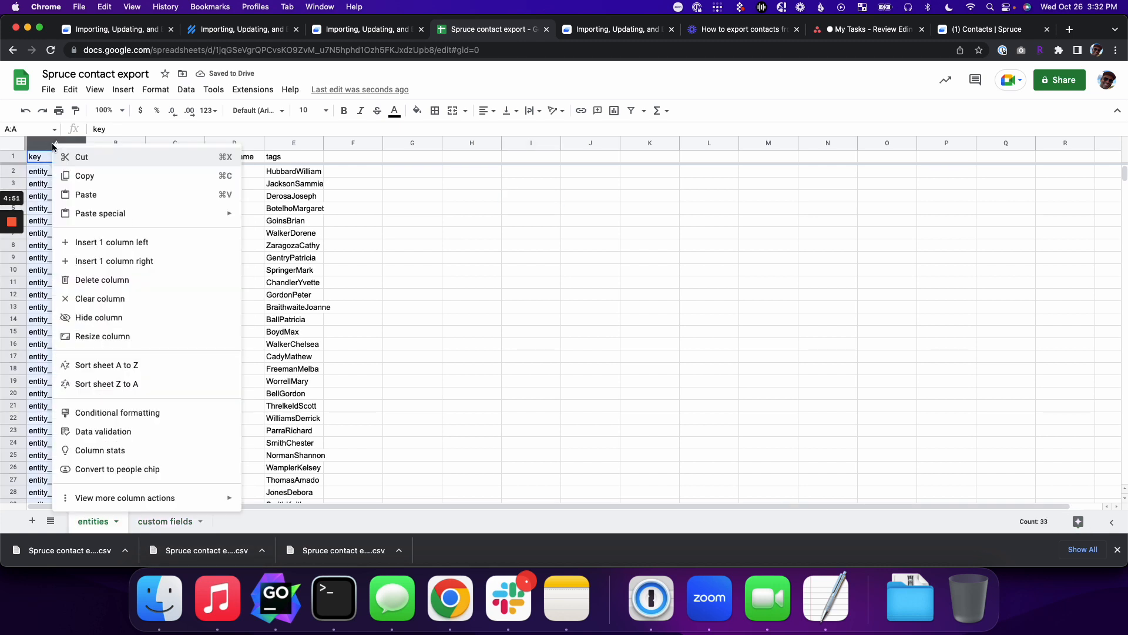
pyautogui.click(102, 367)
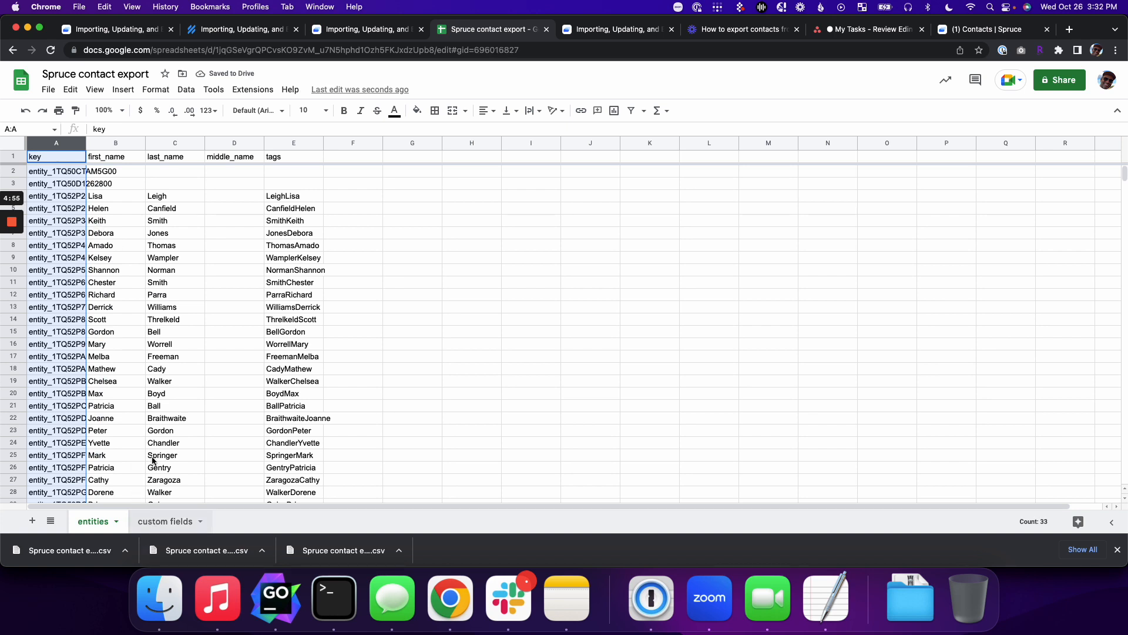
pyautogui.click(165, 521)
pyautogui.click(232, 155)
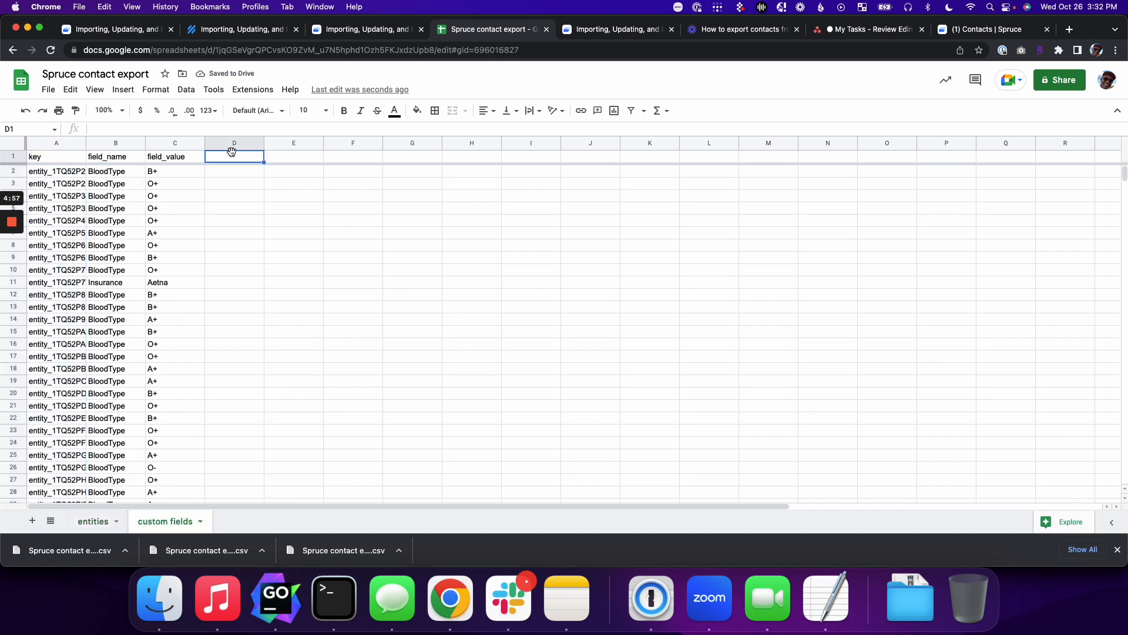
# Step: Begin a VLOOKUP in D2 on A2 against the entities key column, then cancel it
pyautogui.click(223, 174)
pyautogui.write('=VLOOKUP(')
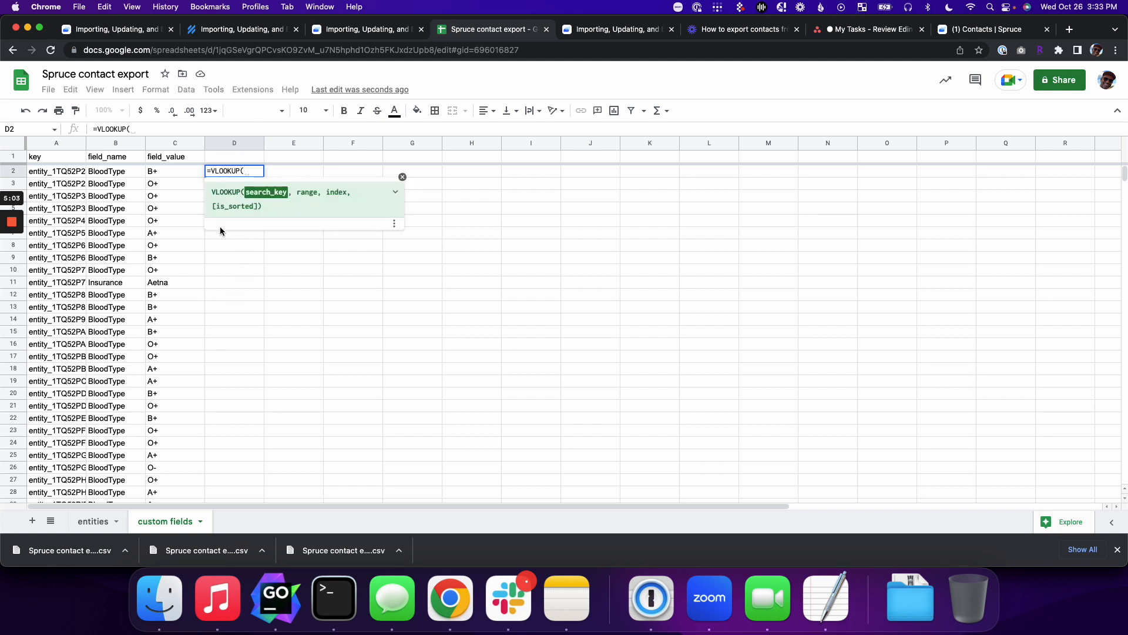
pyautogui.click(64, 173)
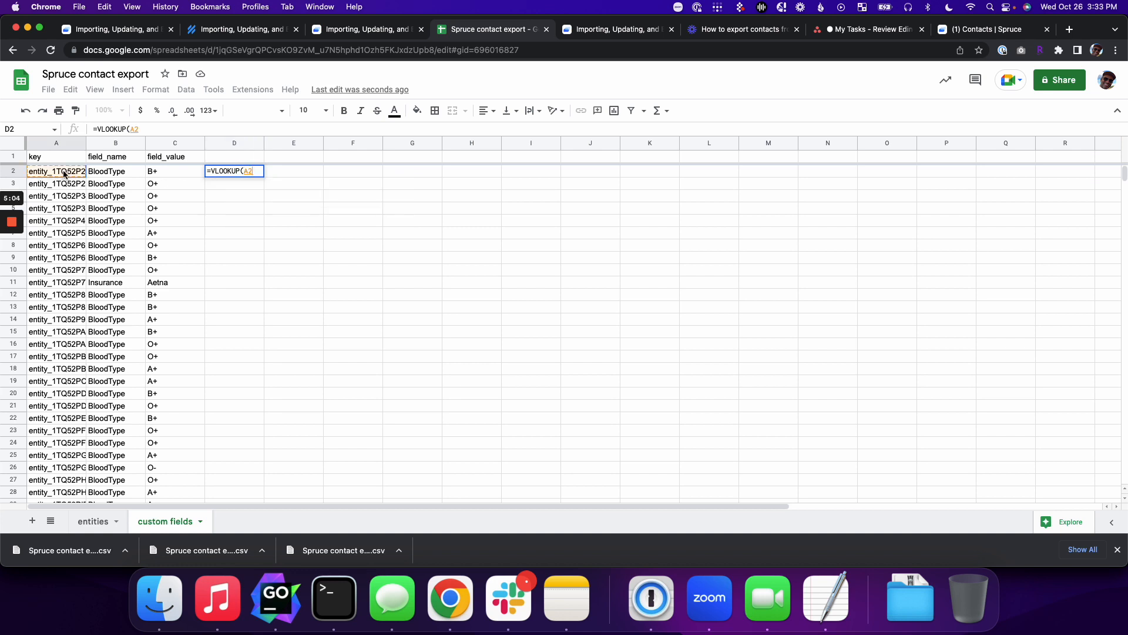
pyautogui.write(',')
pyautogui.click(93, 522)
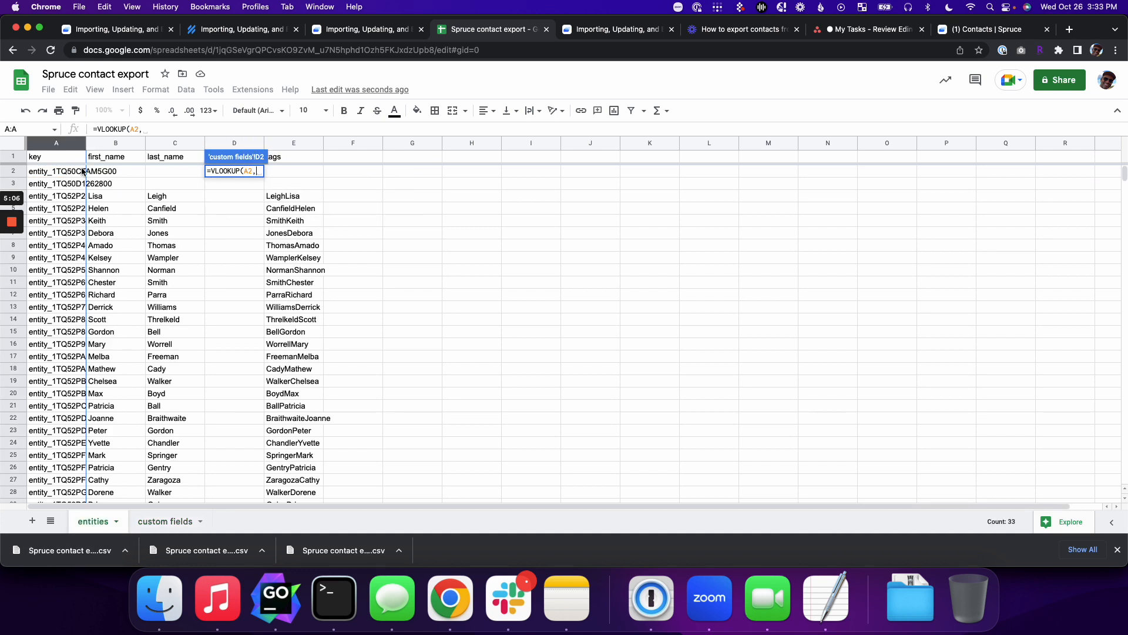
pyautogui.click(63, 147)
pyautogui.press('Escape')
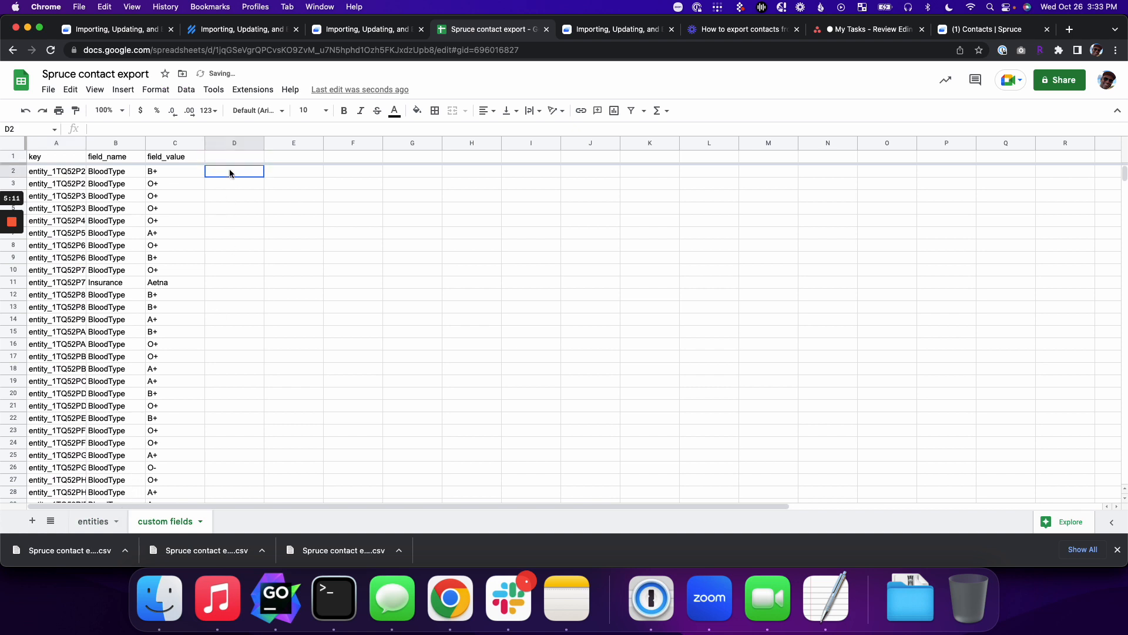
pyautogui.write('=VLOOKUP(')
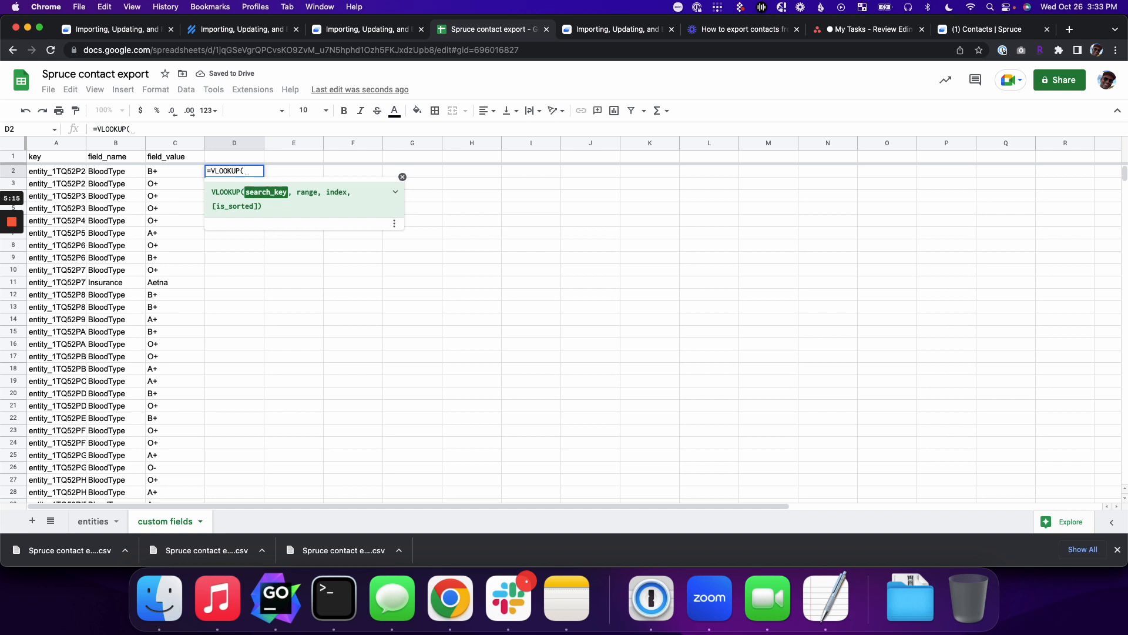
pyautogui.click(74, 172)
pyautogui.write(',')
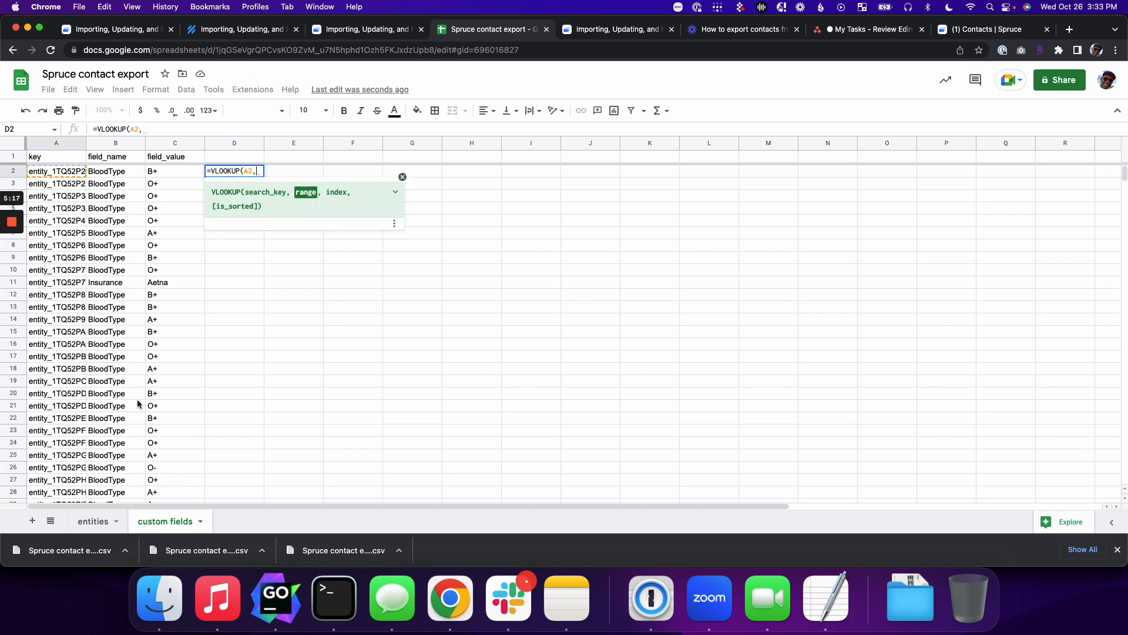
pyautogui.click(102, 523)
pyautogui.click(65, 145)
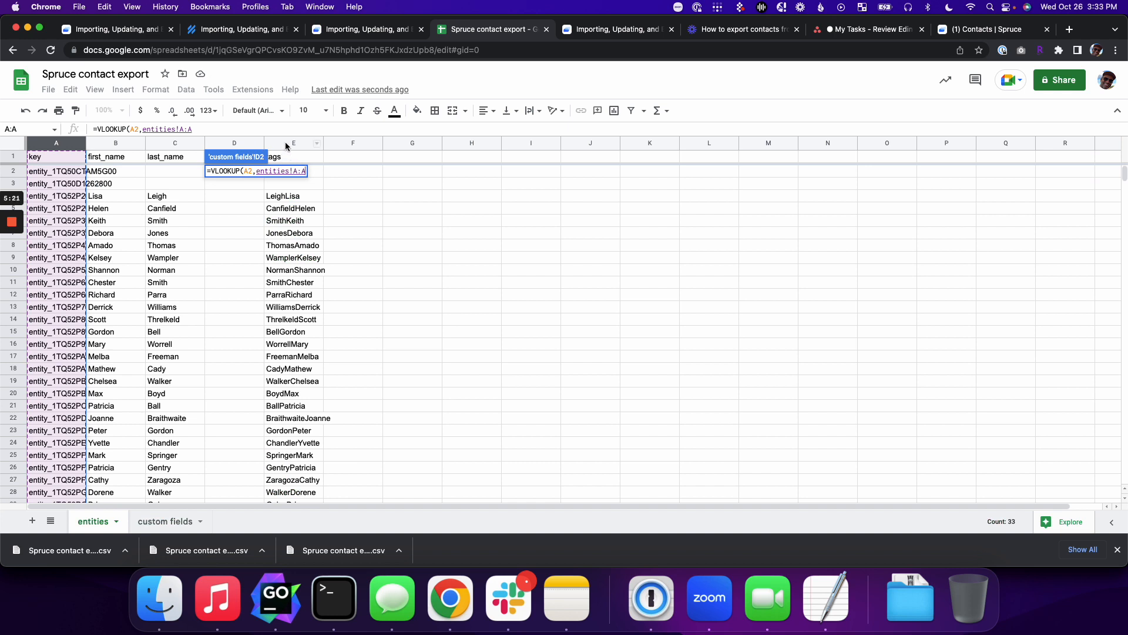
pyautogui.keyDown('shift'); pyautogui.click(288, 144); pyautogui.keyUp('shift')
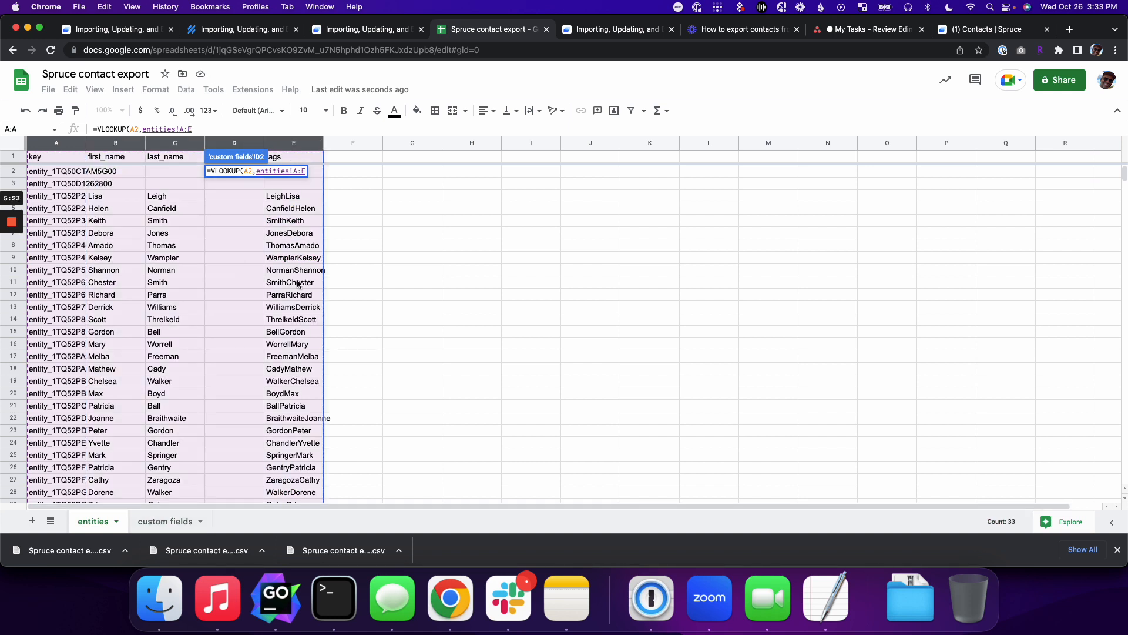
pyautogui.write(',')
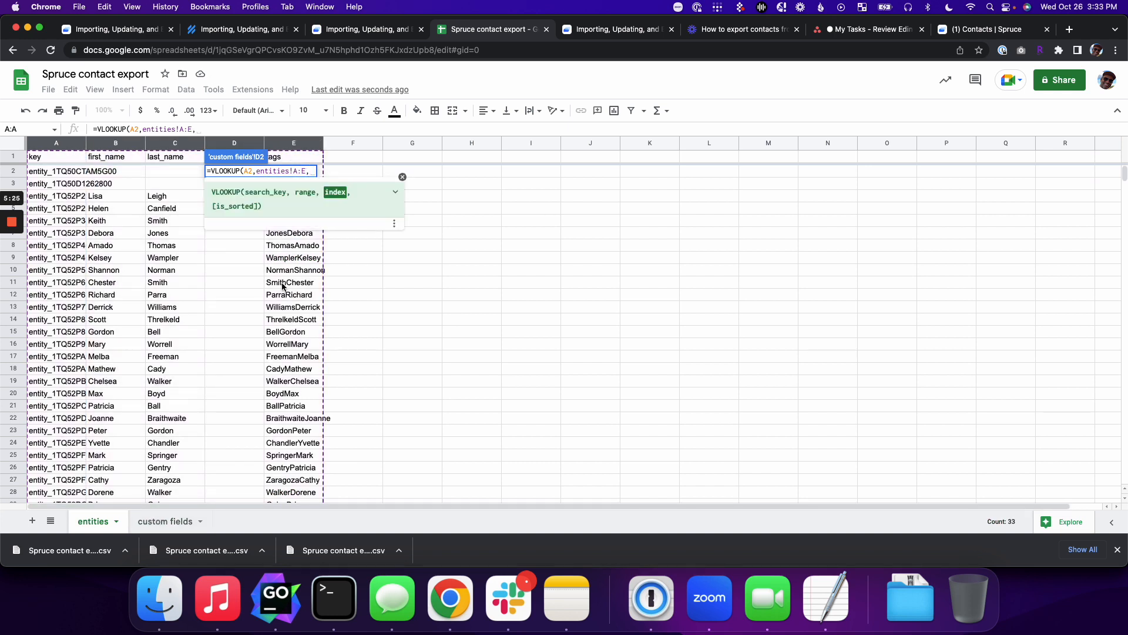
pyautogui.click(167, 521)
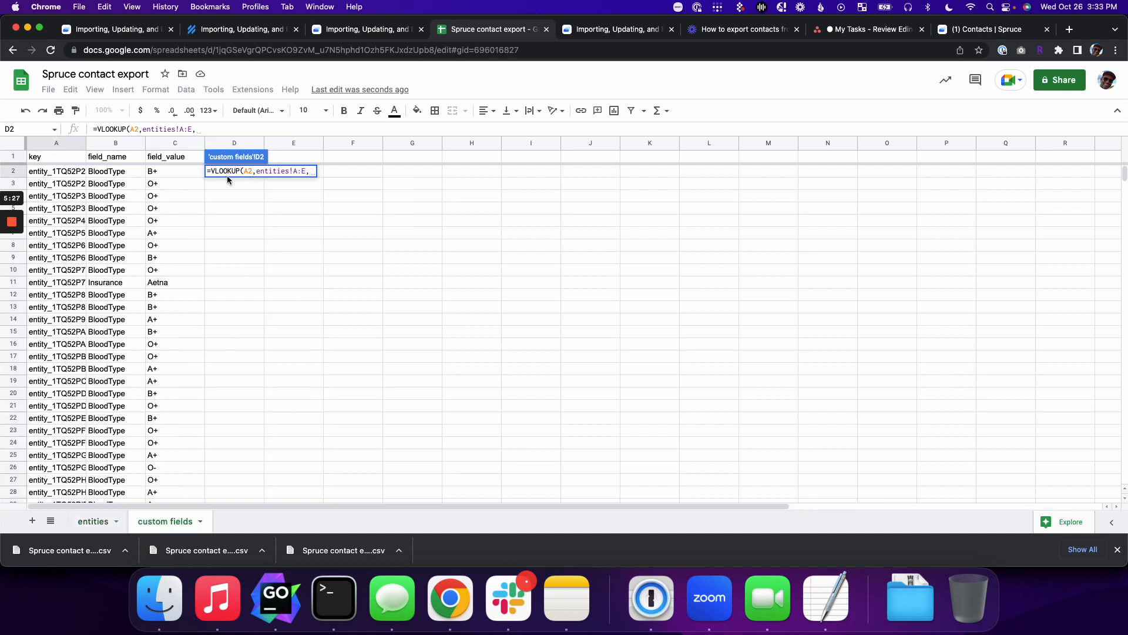
pyautogui.click(93, 521)
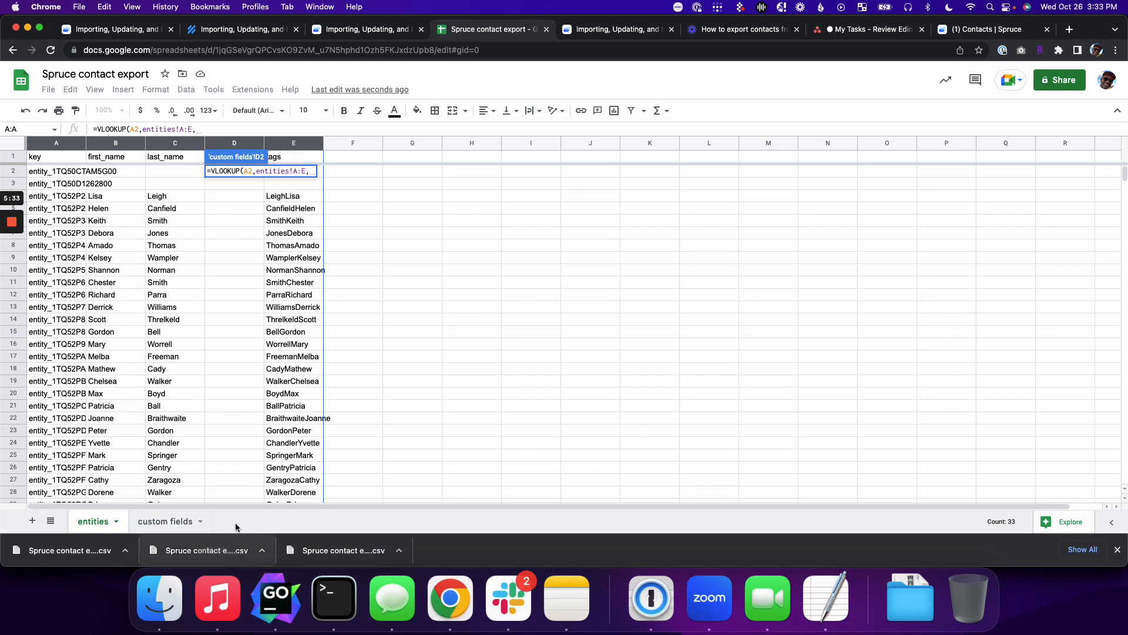
pyautogui.click(174, 520)
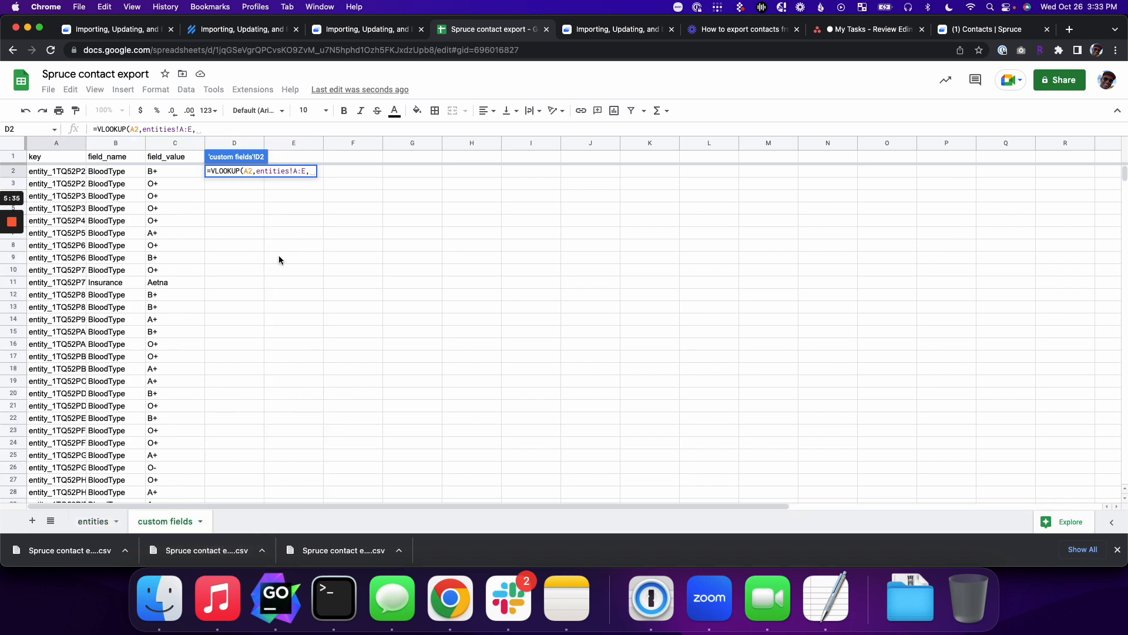
pyautogui.write('5')
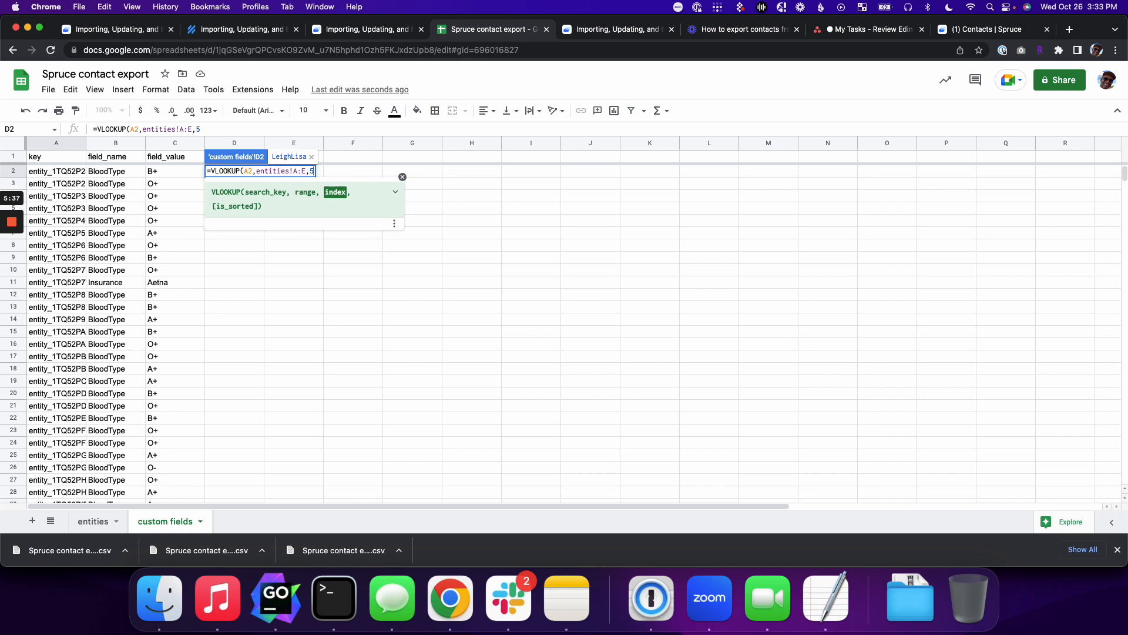
pyautogui.write(',')
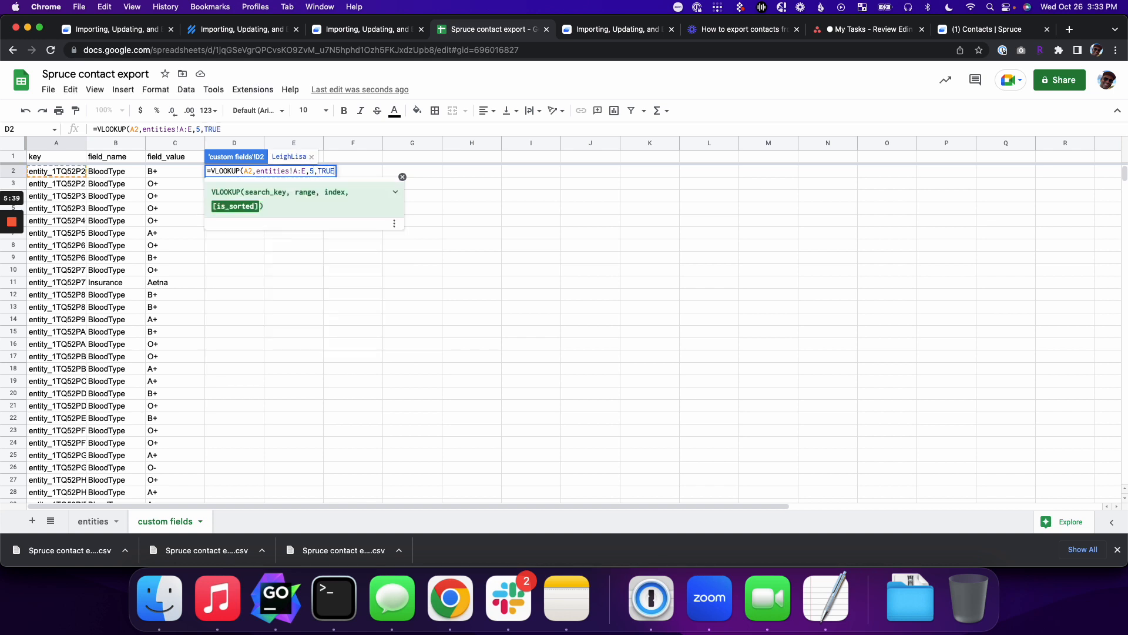
pyautogui.write('true)')
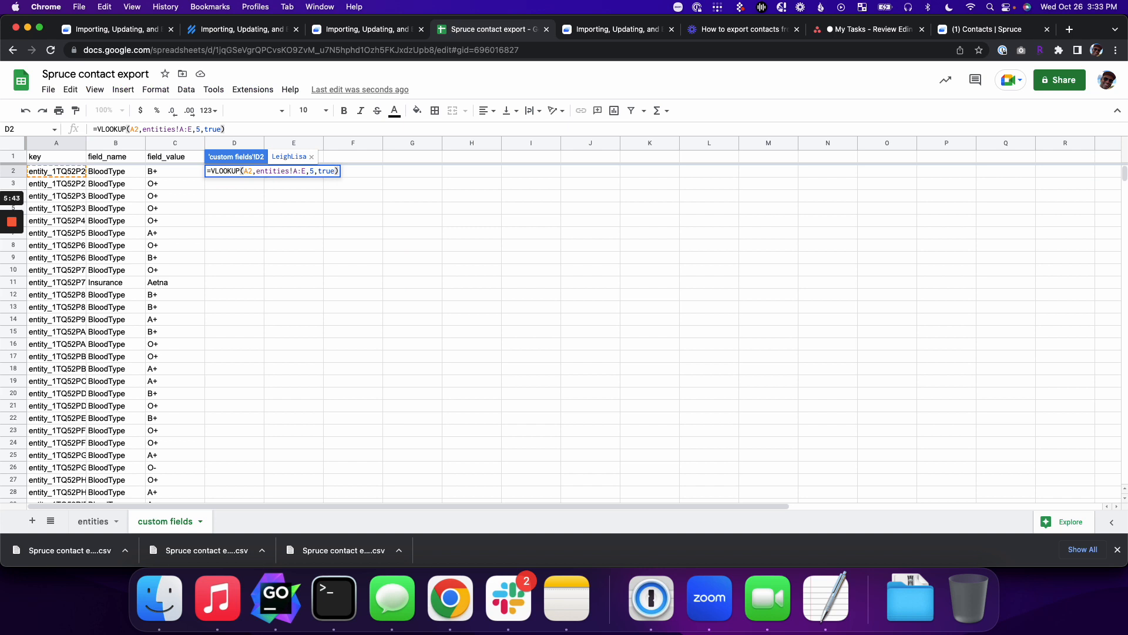
pyautogui.press('Return')
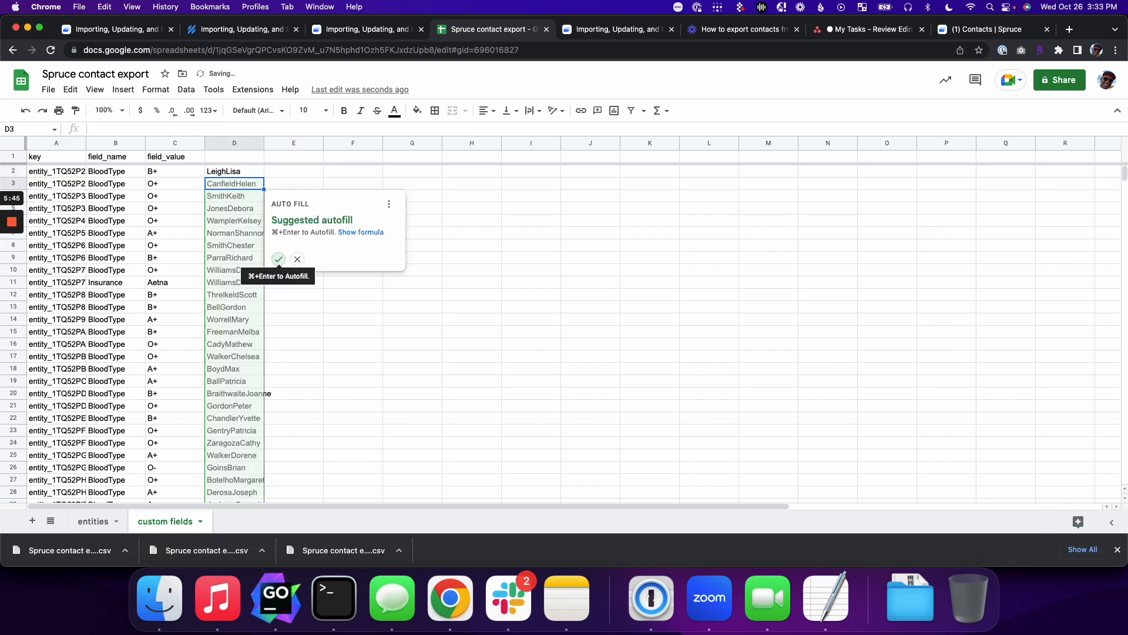
pyautogui.click(277, 260)
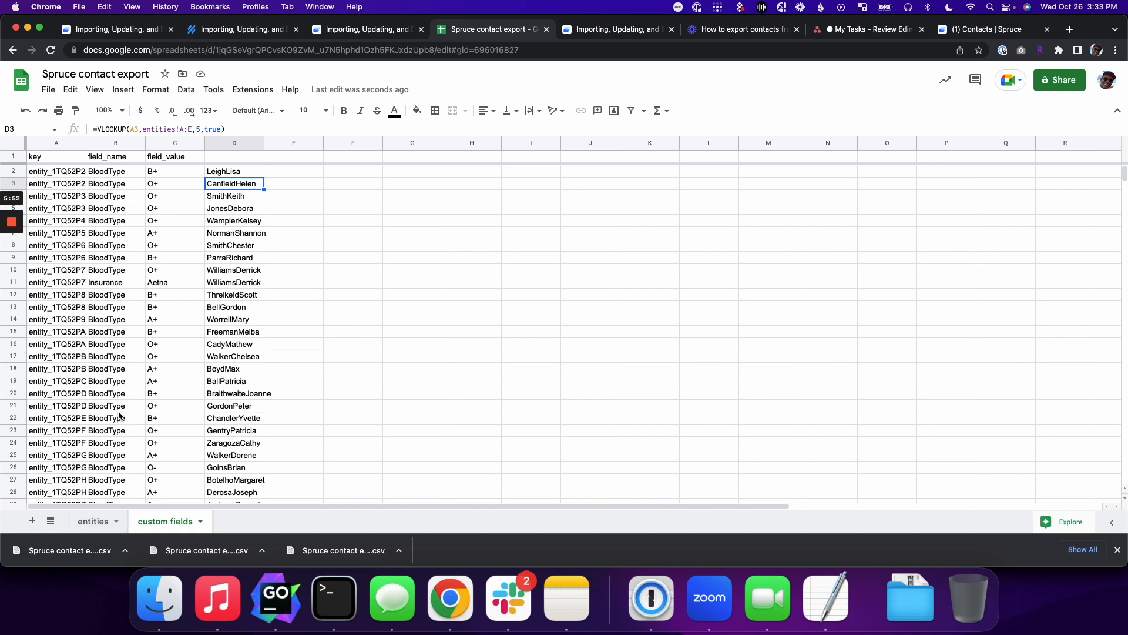
pyautogui.click(73, 175)
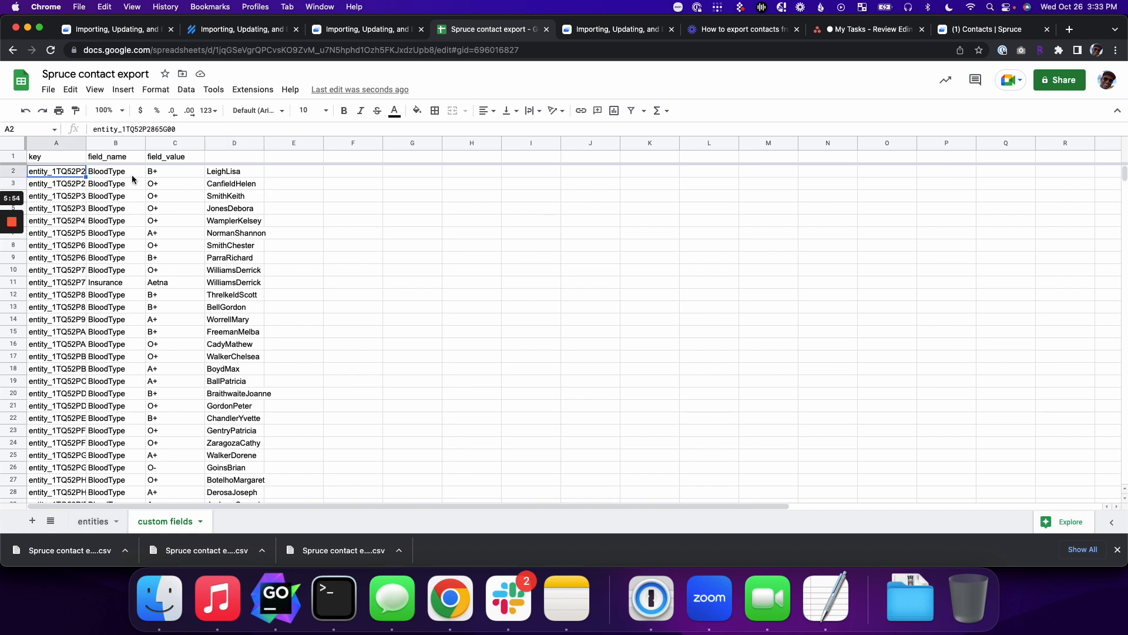
pyautogui.click(60, 308)
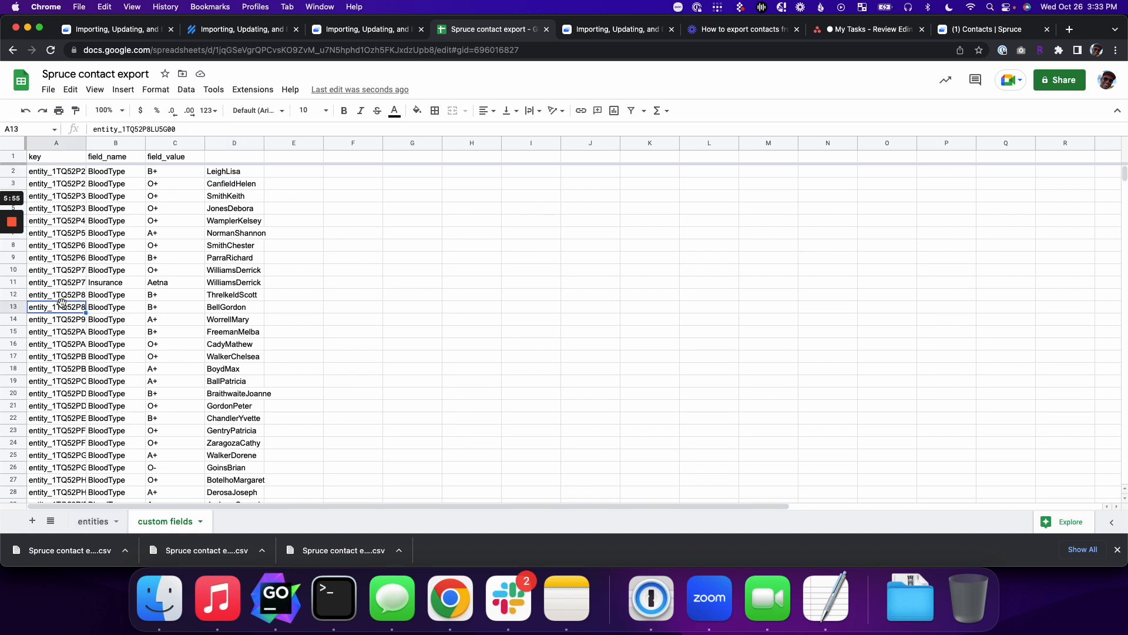
pyautogui.click(98, 523)
pyautogui.press('super+f')
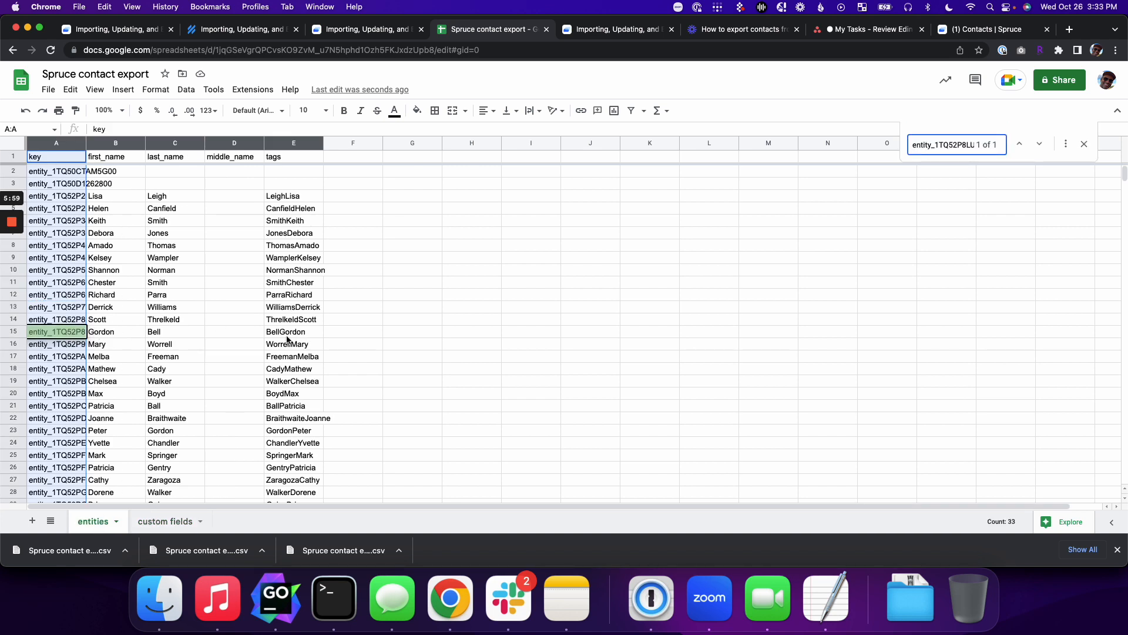
pyautogui.click(166, 521)
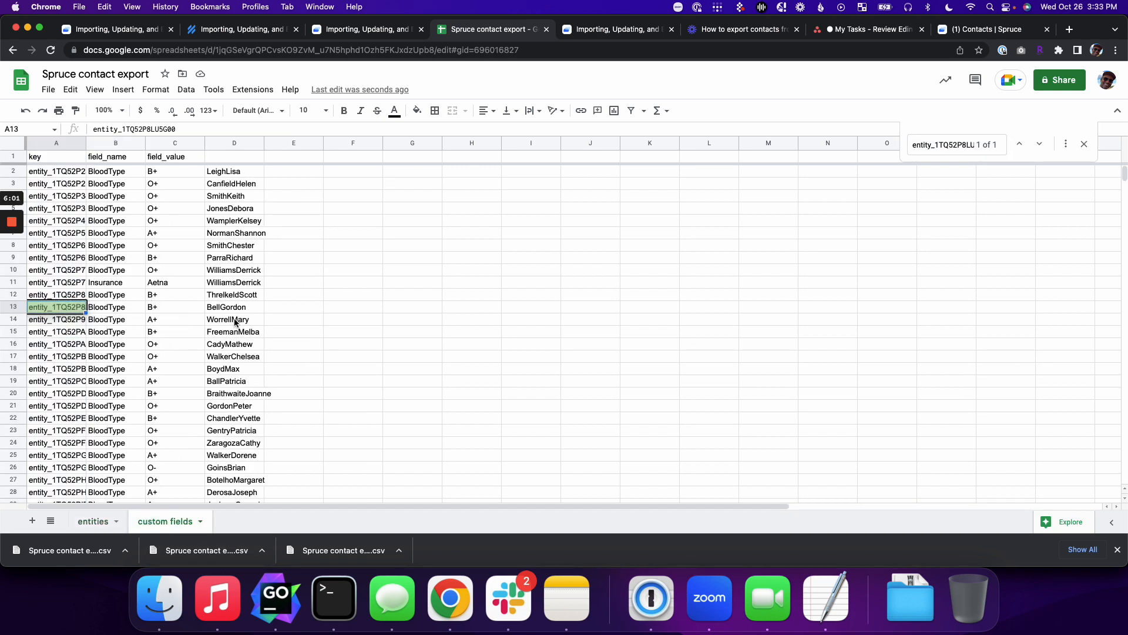
pyautogui.click(94, 522)
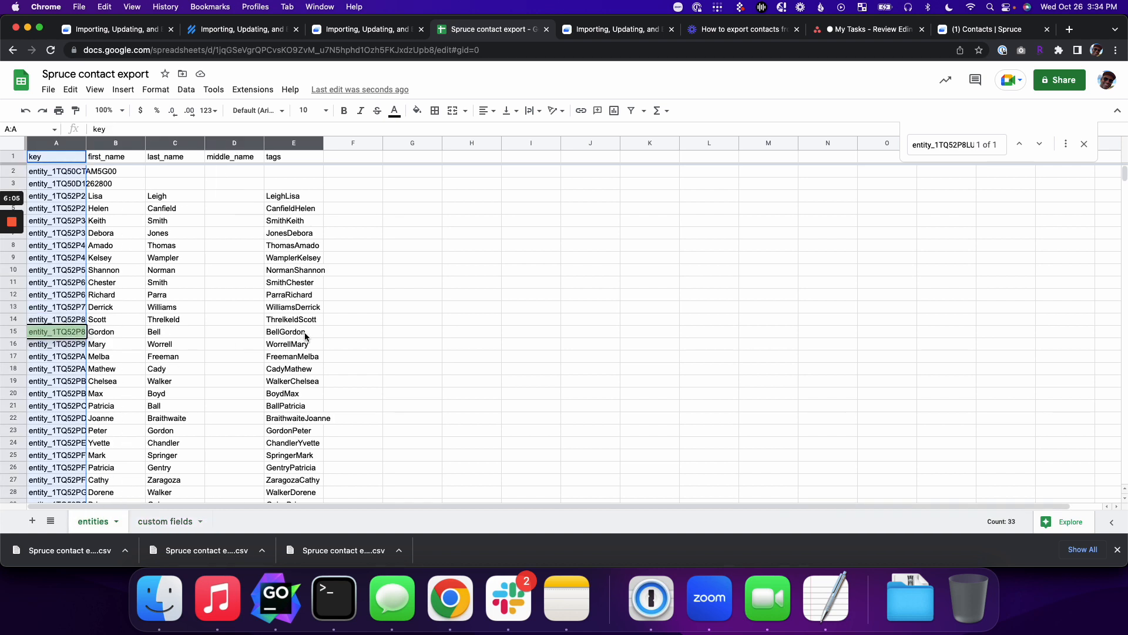
pyautogui.click(171, 521)
pyautogui.click(245, 308)
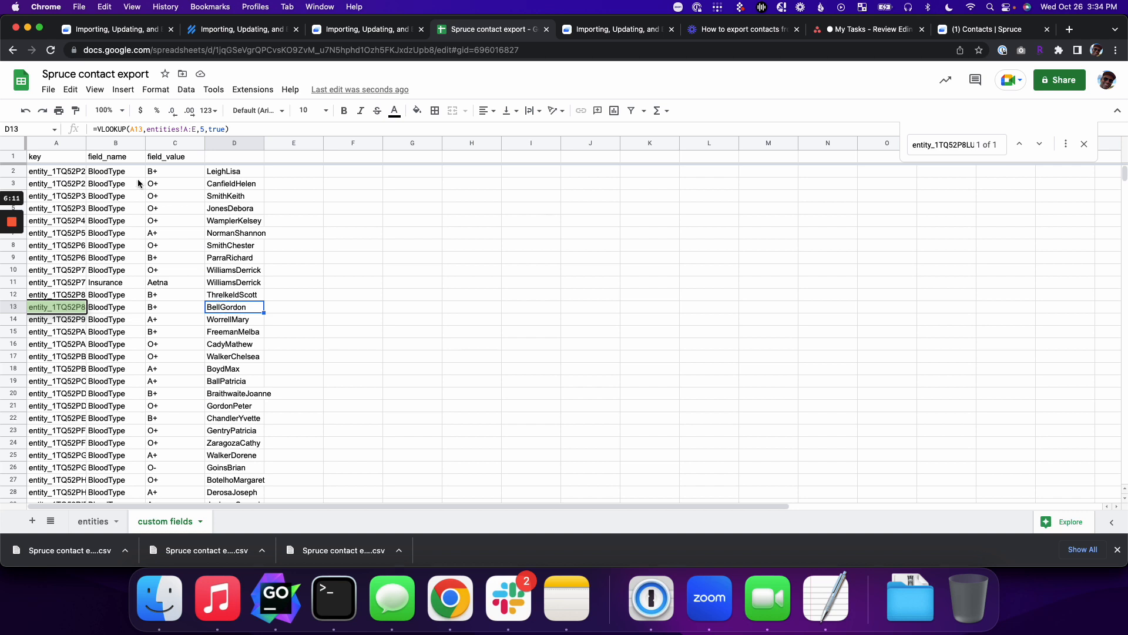
# Step: Clear the field_value values C2:C30, then restore them with undo
pyautogui.click(172, 171)
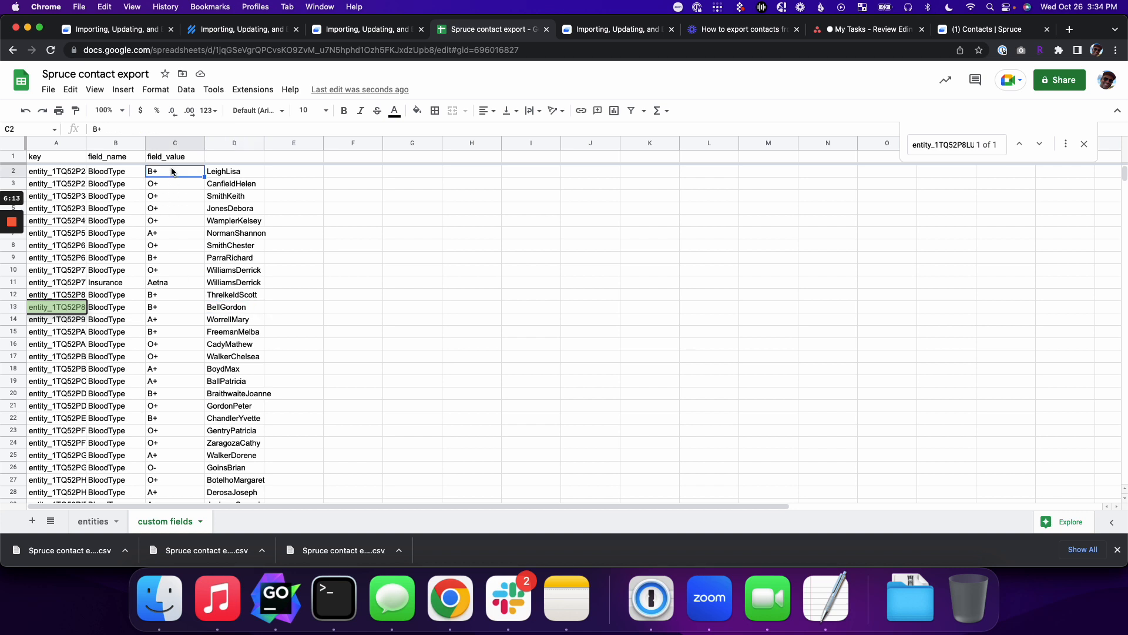
pyautogui.scroll(-10, 170, 285)
pyautogui.scroll(4, 172, 287)
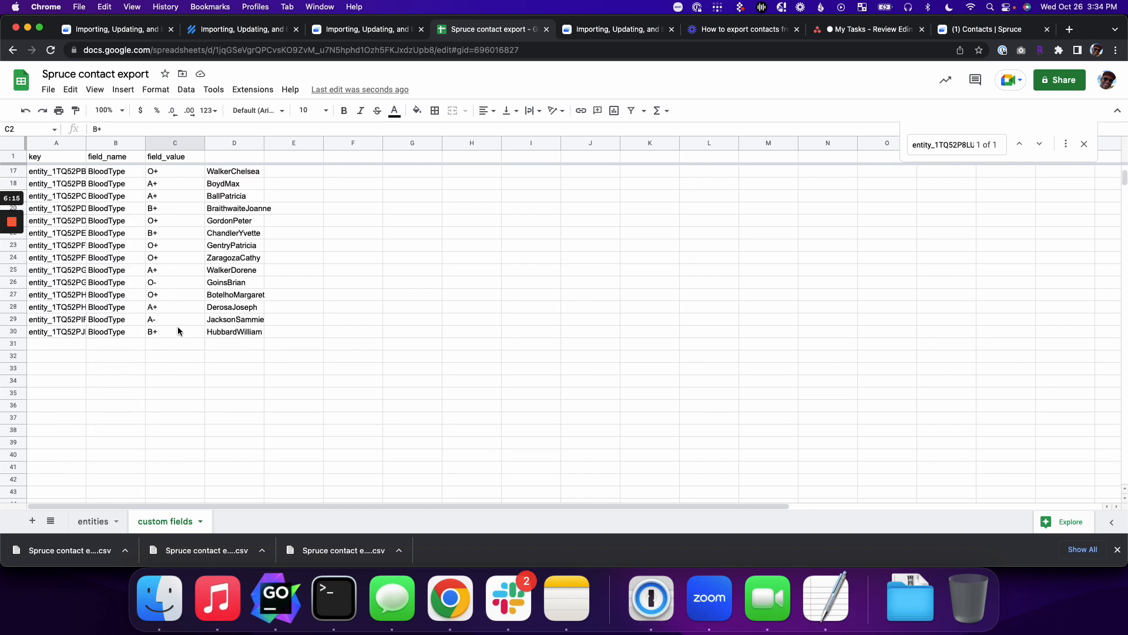
pyautogui.keyDown('shift'); pyautogui.click(175, 332); pyautogui.keyUp('shift')
pyautogui.press('Delete')
pyautogui.scroll(5, 182, 296)
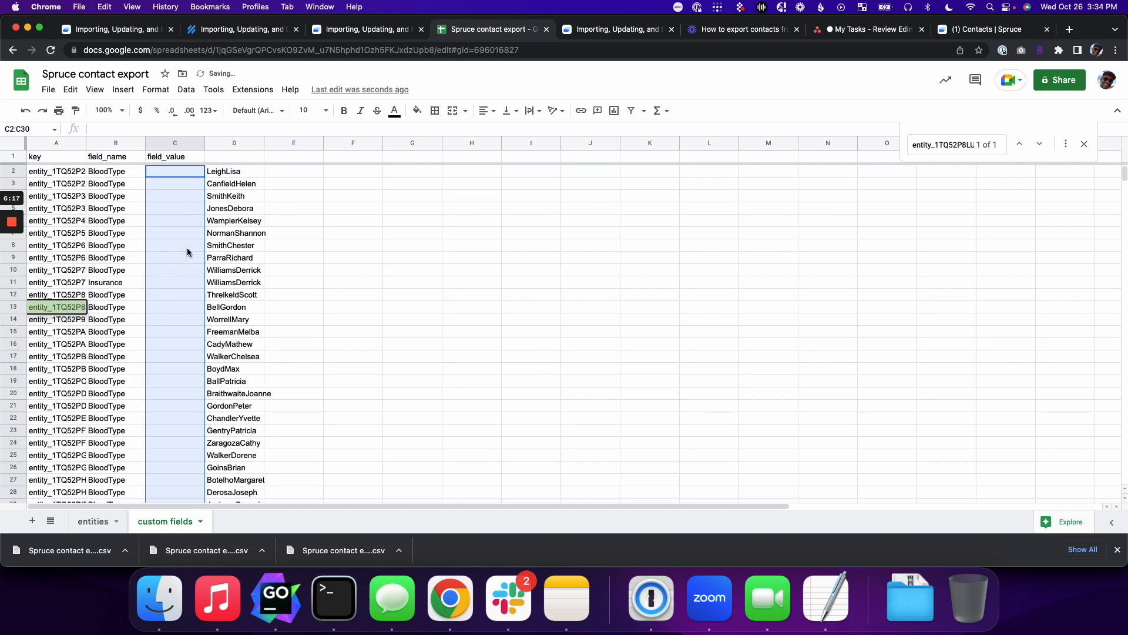
pyautogui.click(233, 172)
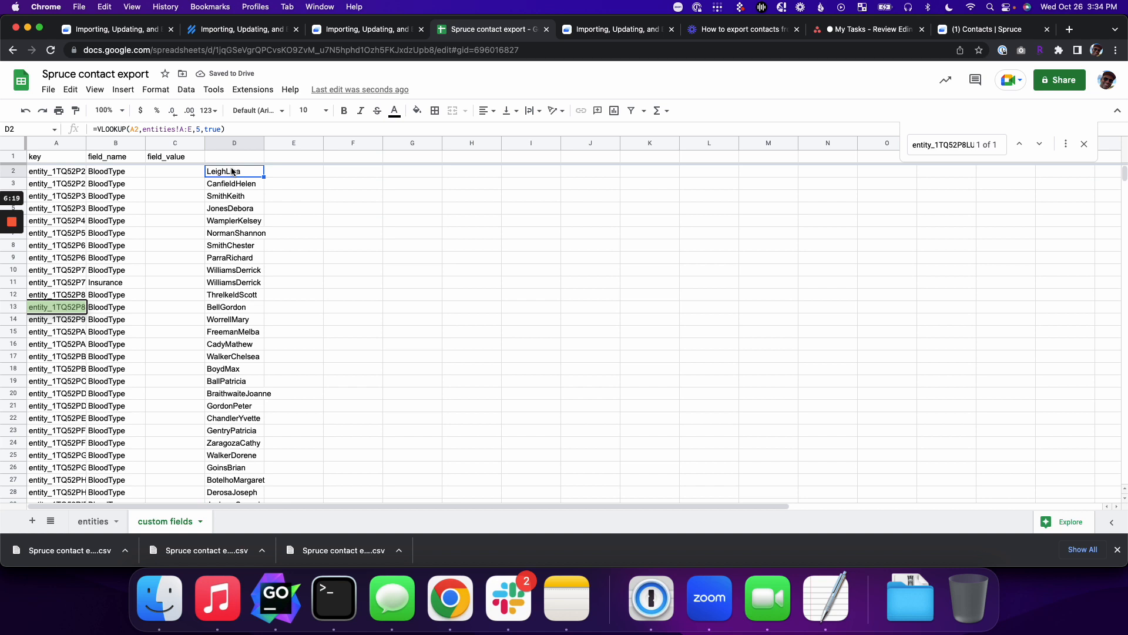
pyautogui.press('super+z')
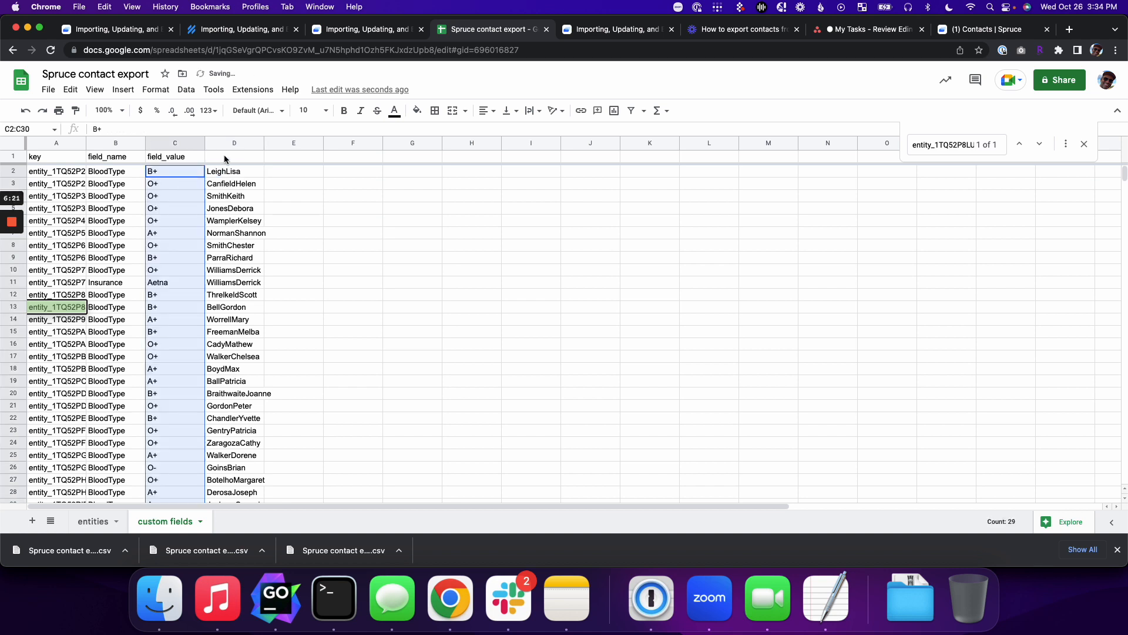
pyautogui.click(224, 155)
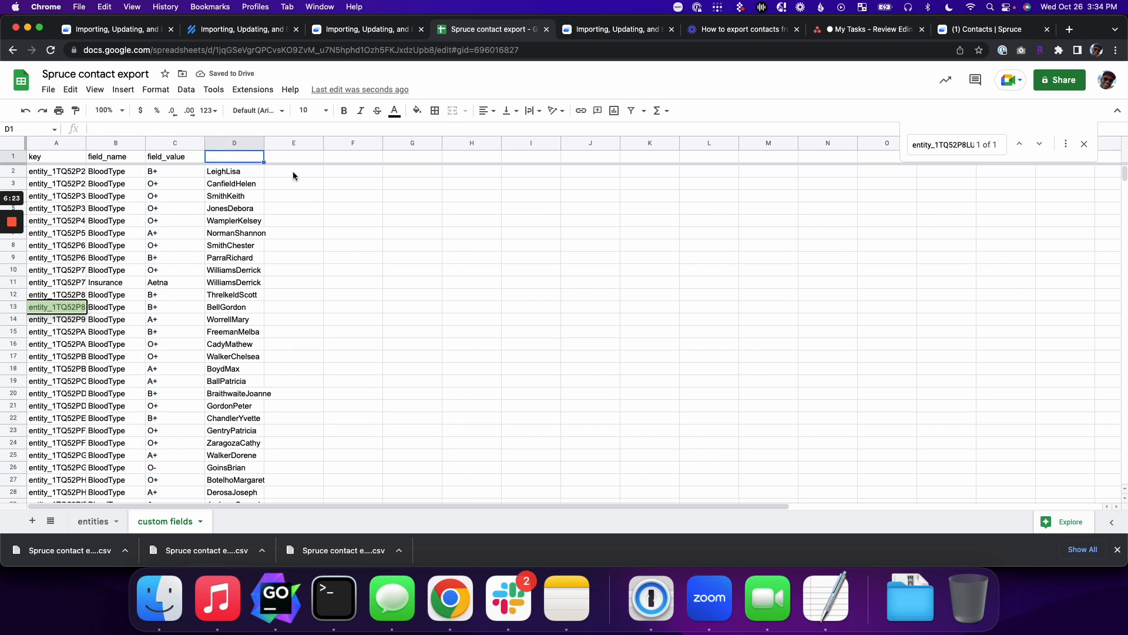
# Step: Select the lookup results D2:D30
pyautogui.click(229, 174)
pyautogui.scroll(-5, 270, 371)
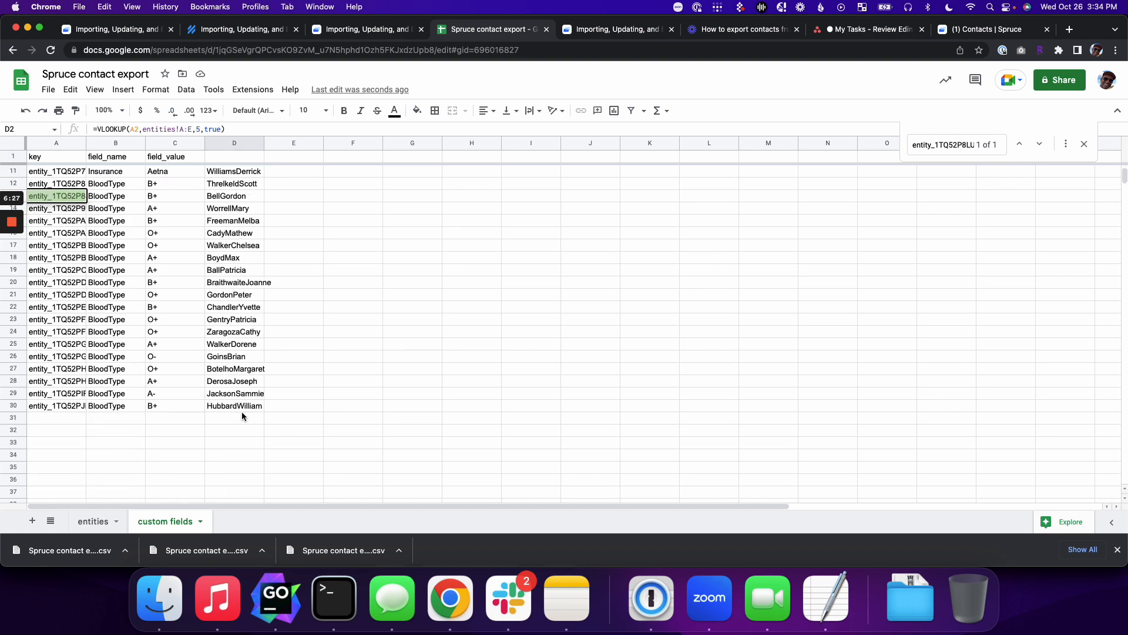
pyautogui.keyDown('shift'); pyautogui.click(241, 411); pyautogui.keyUp('shift')
pyautogui.scroll(5, 186, 281)
# Step: Paste the lookup results into field_value C2:C30, replacing the blood types
pyautogui.click(162, 171)
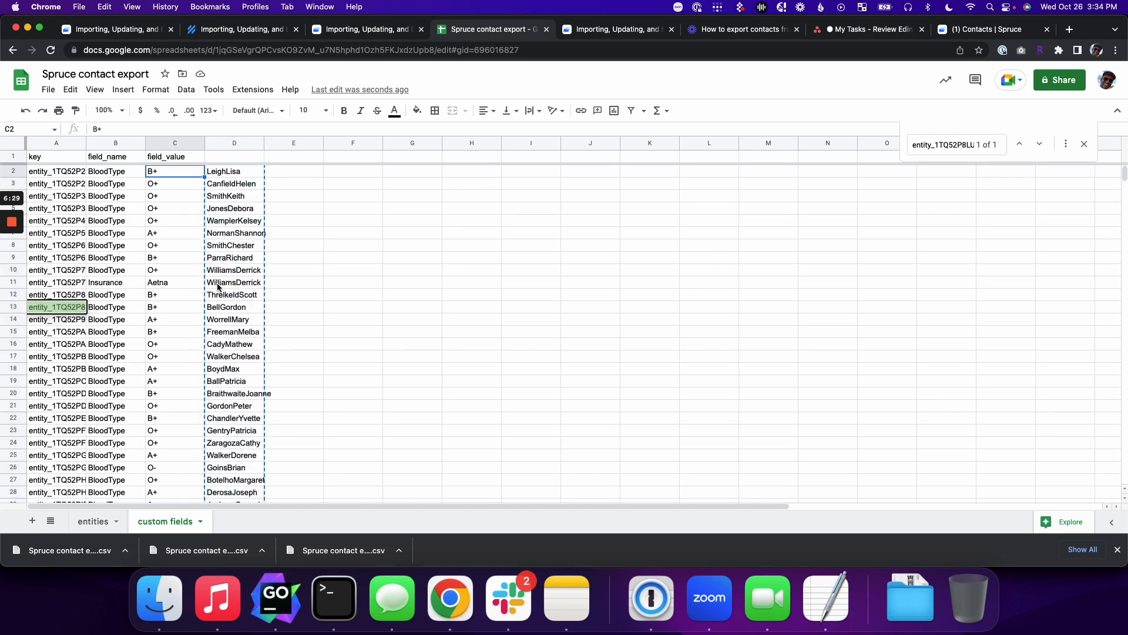
pyautogui.scroll(-5, 178, 300)
pyautogui.keyDown('shift'); pyautogui.click(178, 294); pyautogui.keyUp('shift')
pyautogui.press('cmd+v')
pyautogui.scroll(5, 178, 295)
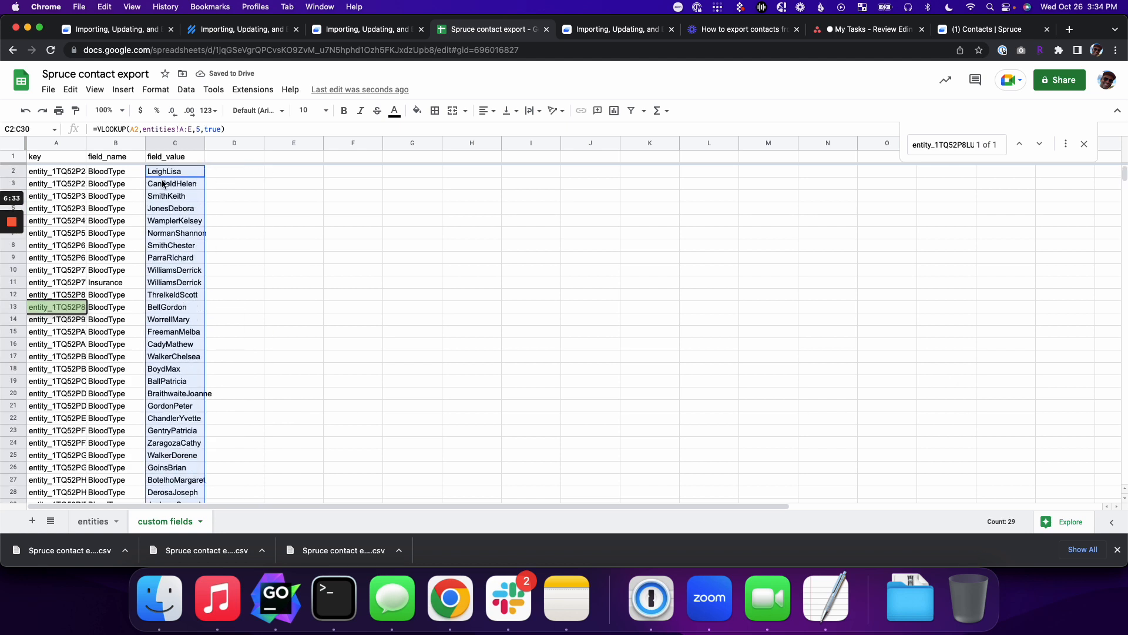
# Step: Copy row 27's key, name and value (A27:C27)
pyautogui.scroll(-4, 178, 294)
pyautogui.click(108, 319)
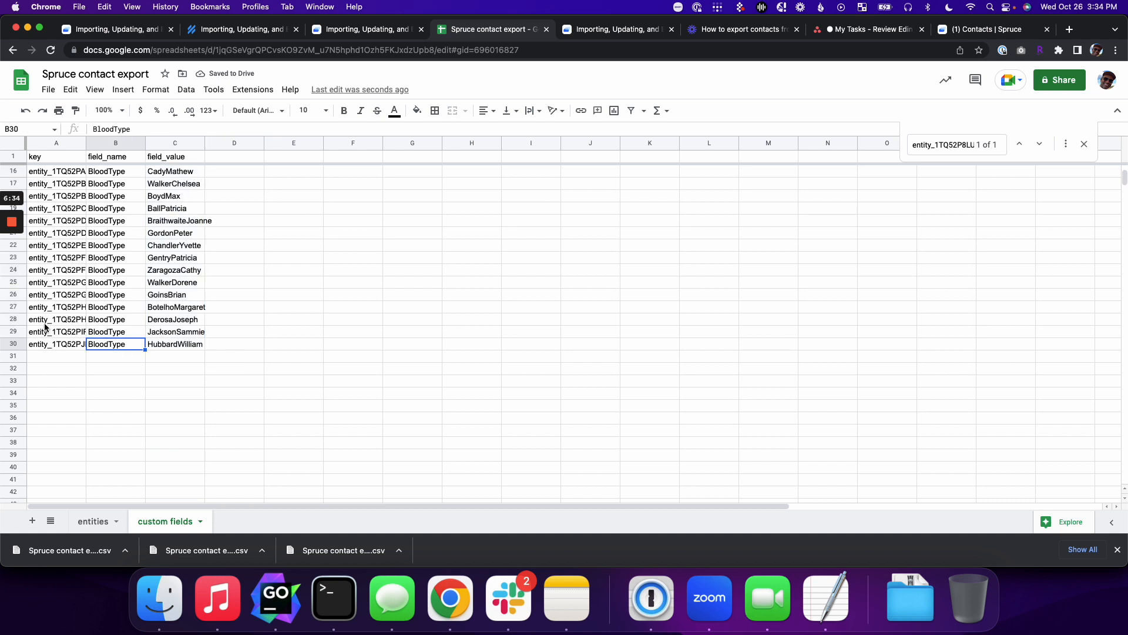
pyautogui.moveTo(56, 308); pyautogui.dragTo(152, 307)
pyautogui.press('cmd+c')
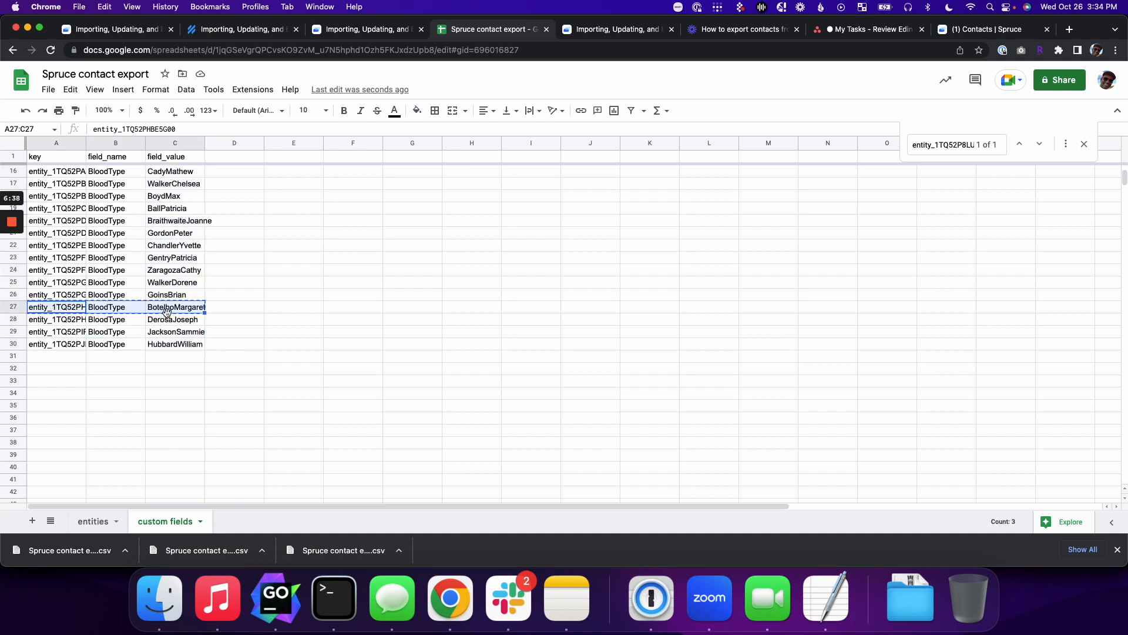
pyautogui.moveTo(21, 308)
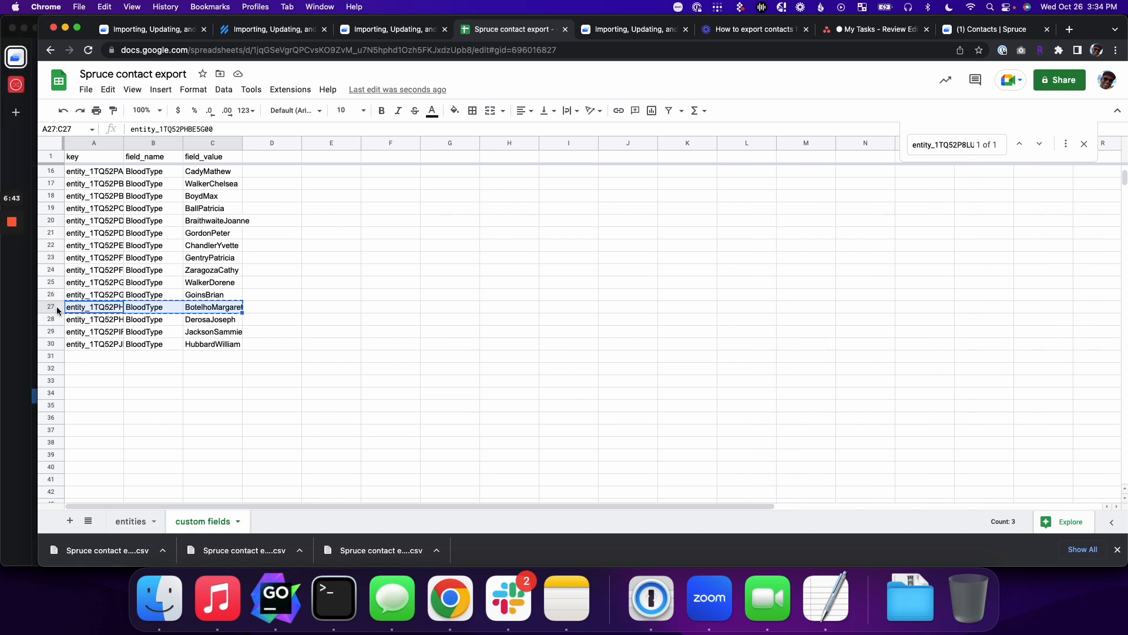
# Step: Insert a blank row below row 27 and duplicate row 27's entry into row 28
pyautogui.rightClick(51, 306)
pyautogui.click(115, 368)
pyautogui.press('super+v')
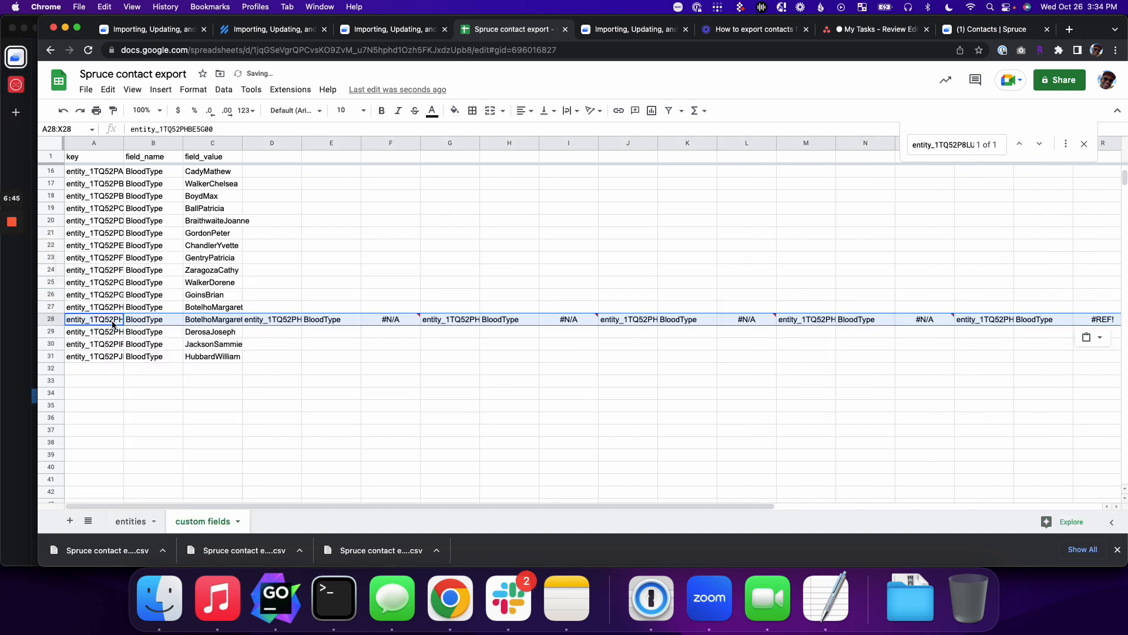
pyautogui.press('super+z')
pyautogui.press('super+shift+v')
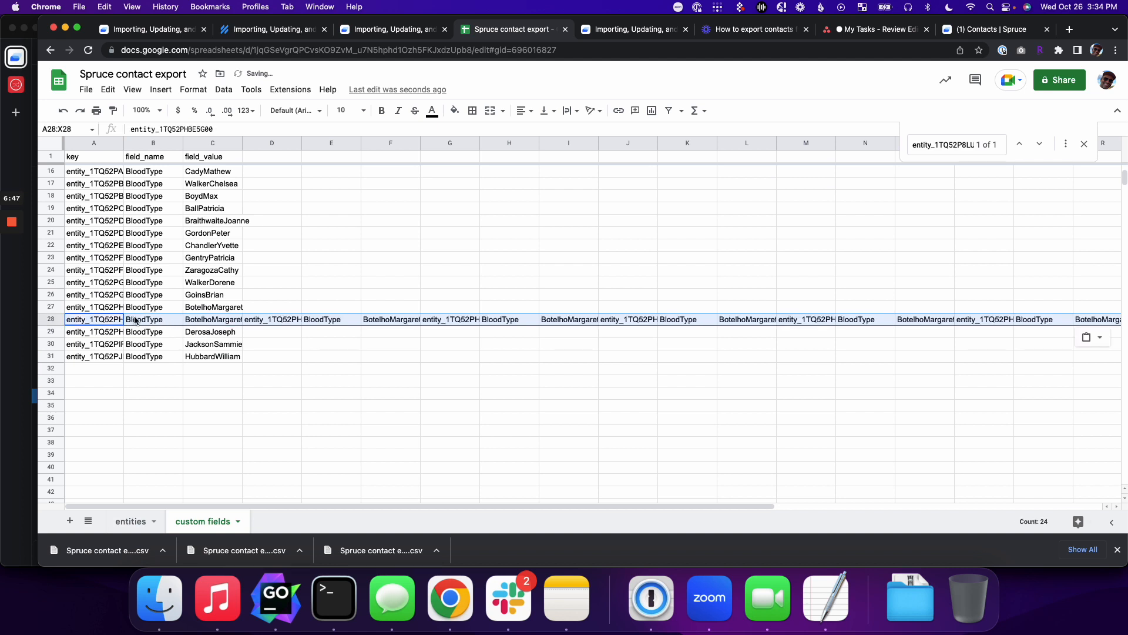
pyautogui.press('super+z')
pyautogui.moveTo(94, 308); pyautogui.dragTo(185, 311)
pyautogui.press('super+c')
pyautogui.click(94, 319)
pyautogui.press('super+v')
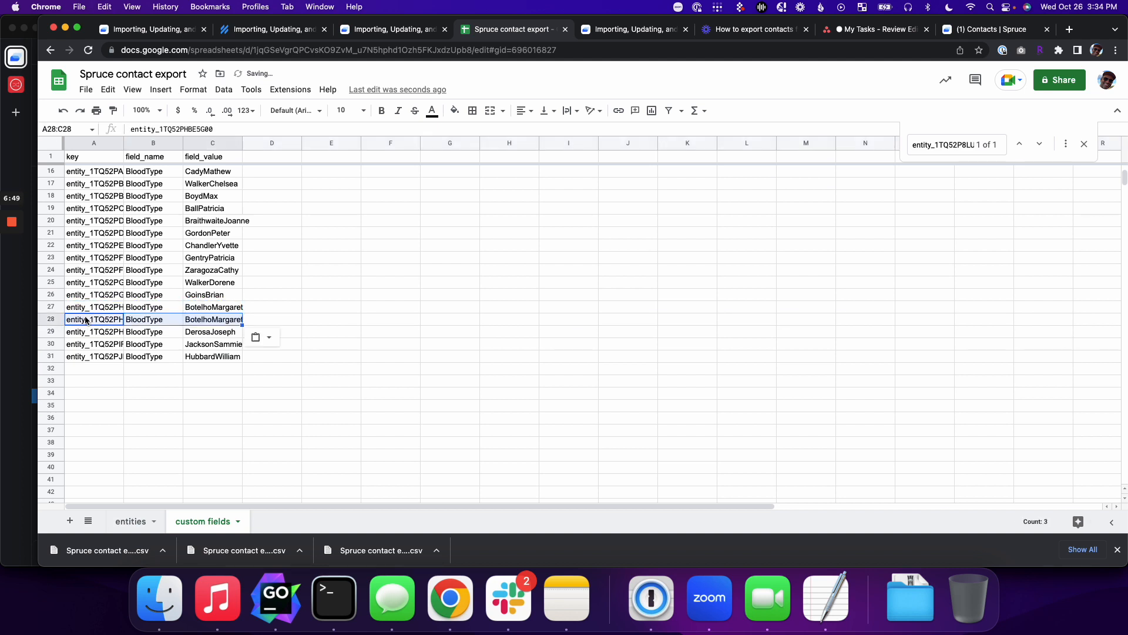
# Step: Name row 28's field Address and enter a two-line street address as its value
pyautogui.click(187, 320)
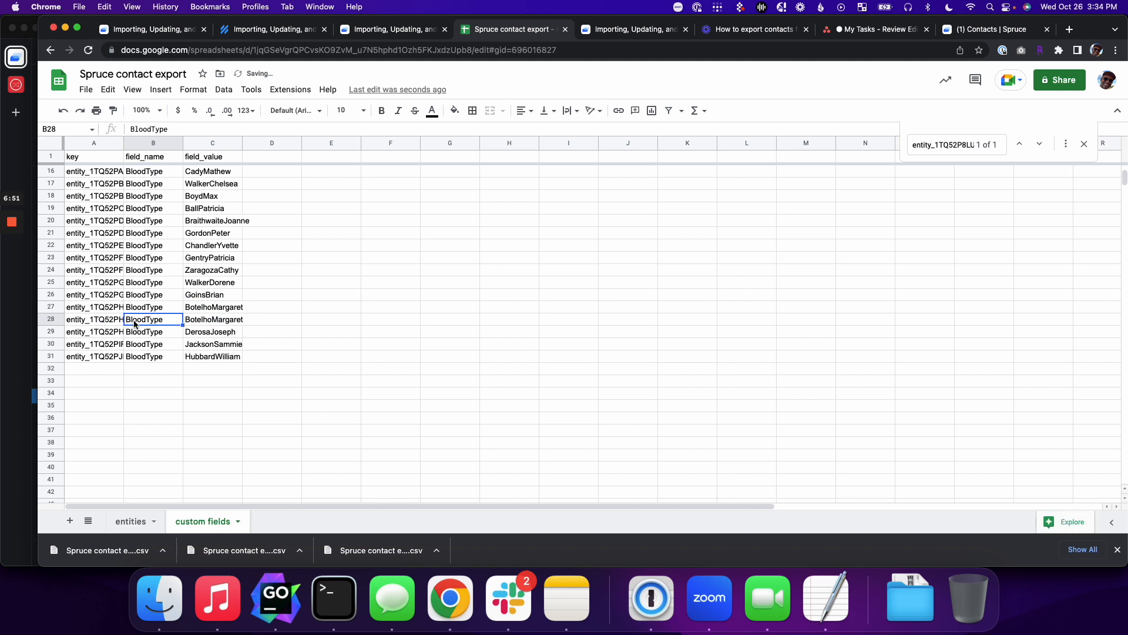
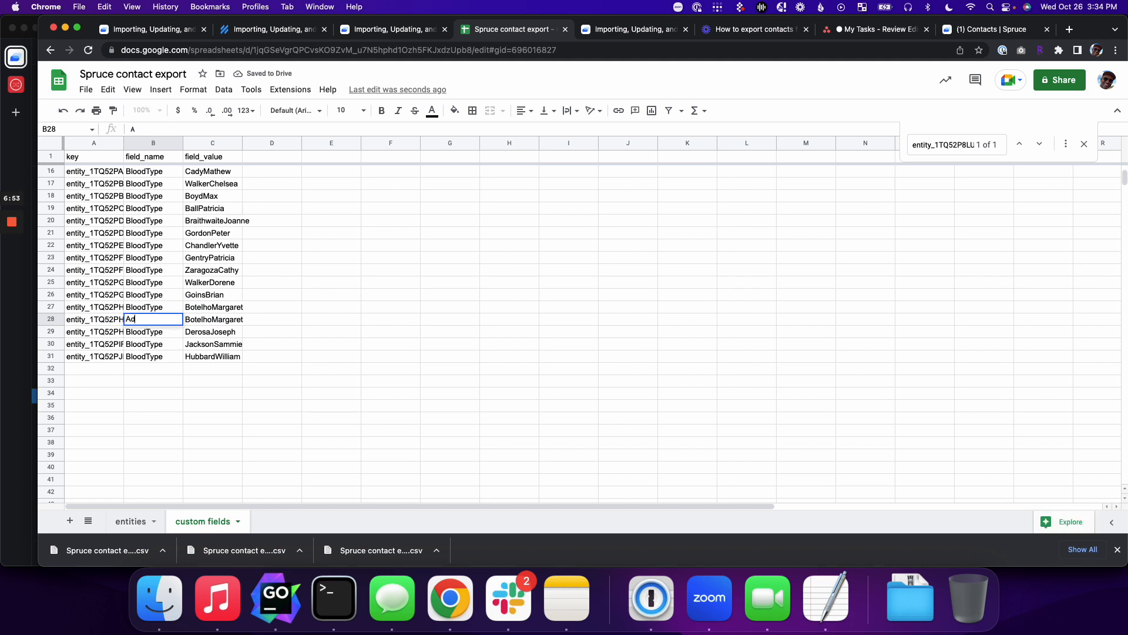
pyautogui.press('Tab')
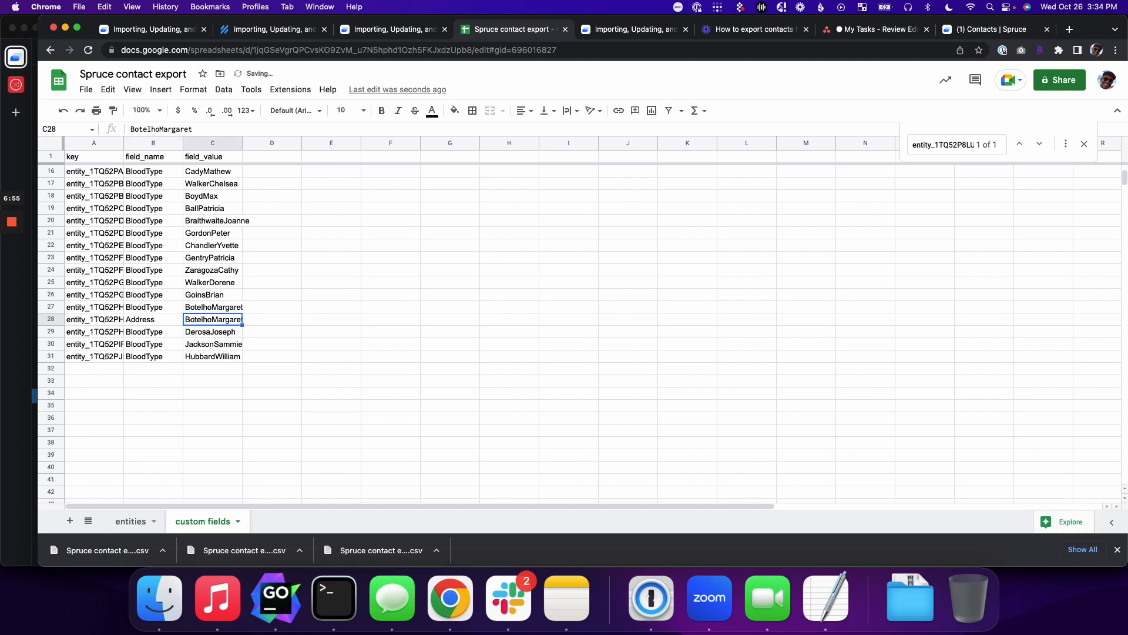
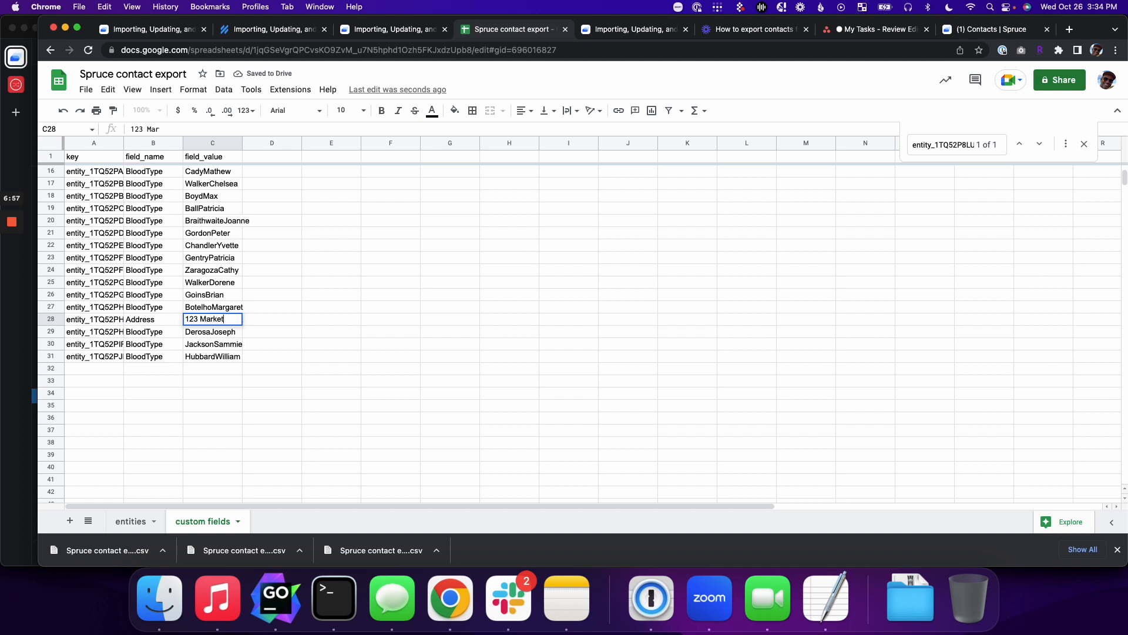
pyautogui.hotkey('shift', 'Return')
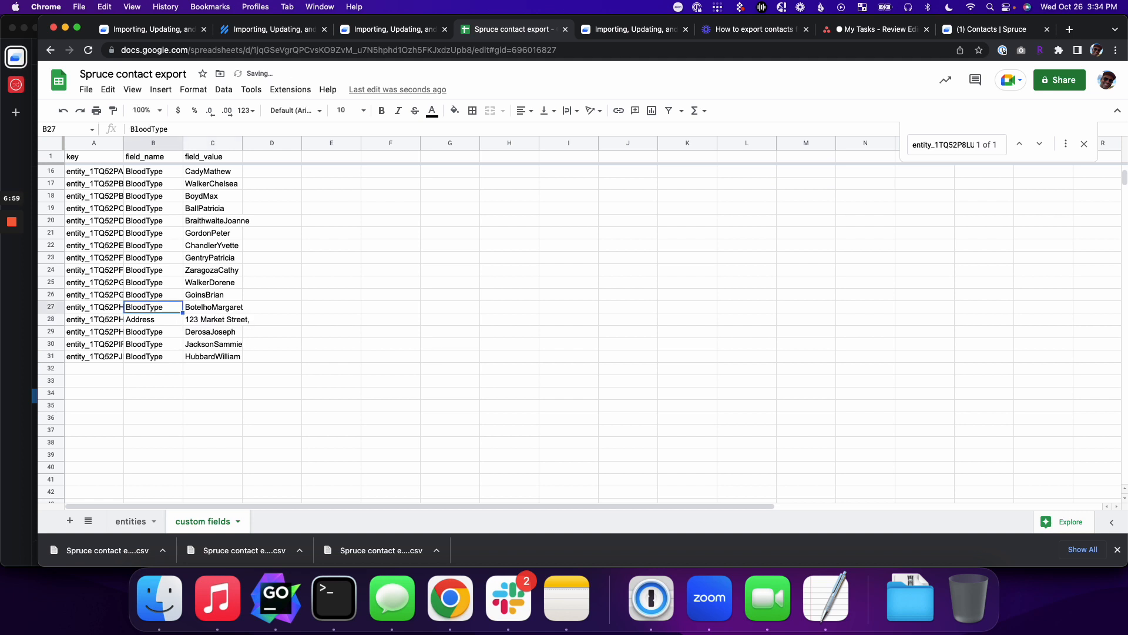
pyautogui.press('Down')
pyautogui.press('Right')
pyautogui.press('Return')
pyautogui.hotkey('alt', 'Return')
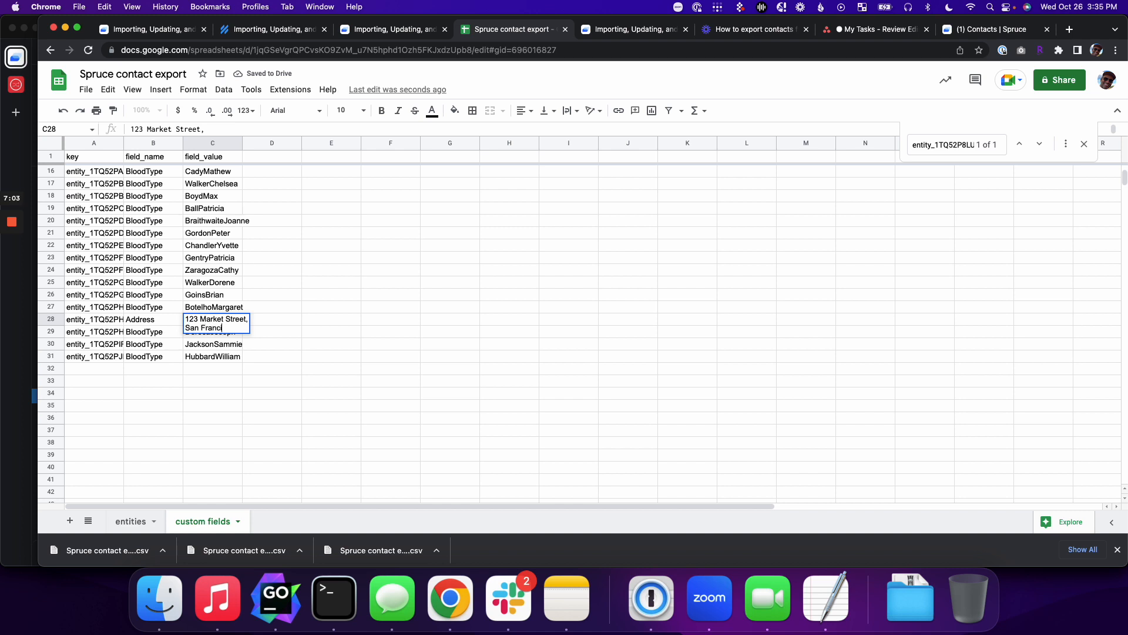
pyautogui.press('Return')
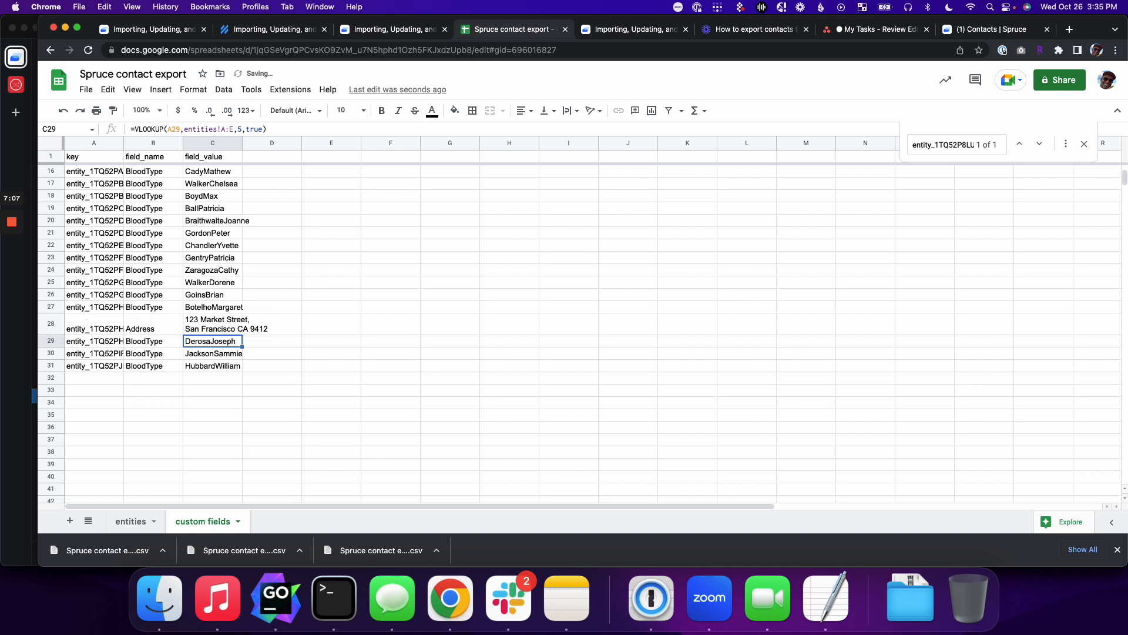
# Step: Correct the ZIP code in the address cell
pyautogui.press('Up')
pyautogui.press('Return')
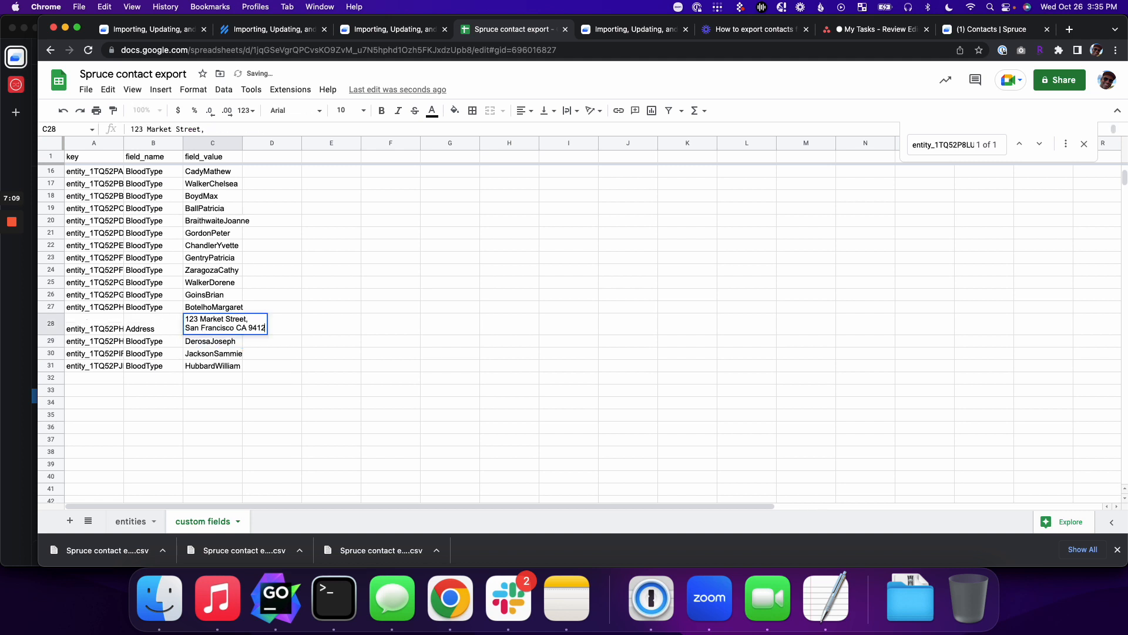
pyautogui.press('BackSpace')
pyautogui.write('12')
pyautogui.press('Return')
pyautogui.click(321, 366)
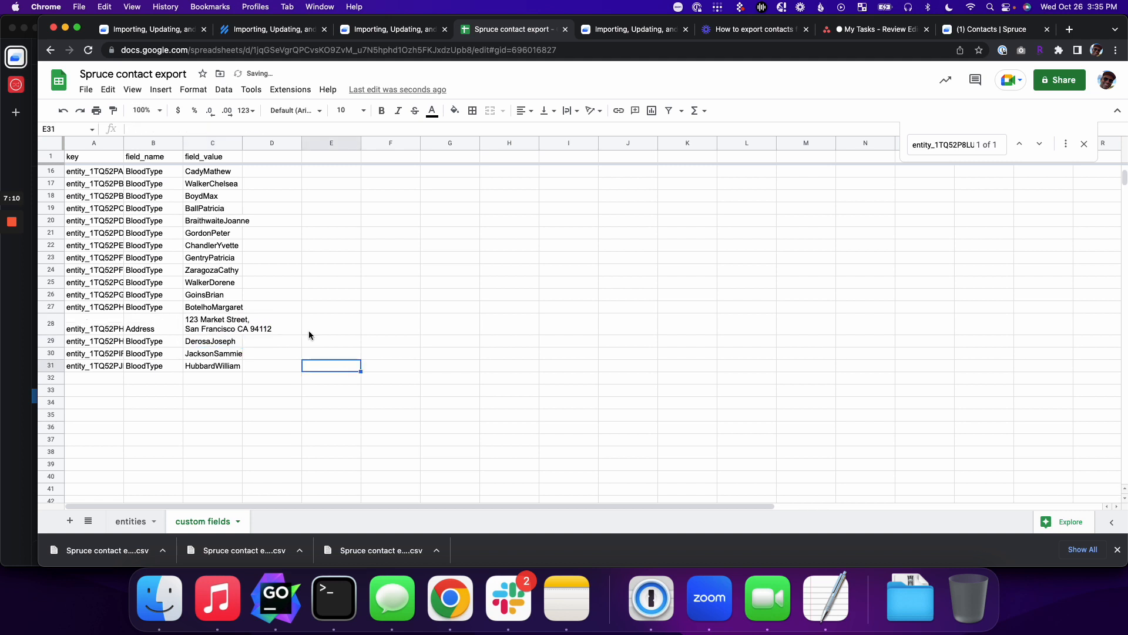
# Step: Download the sheet as Comma Separated Values (.csv)
pyautogui.click(86, 90)
pyautogui.moveTo(126, 234)
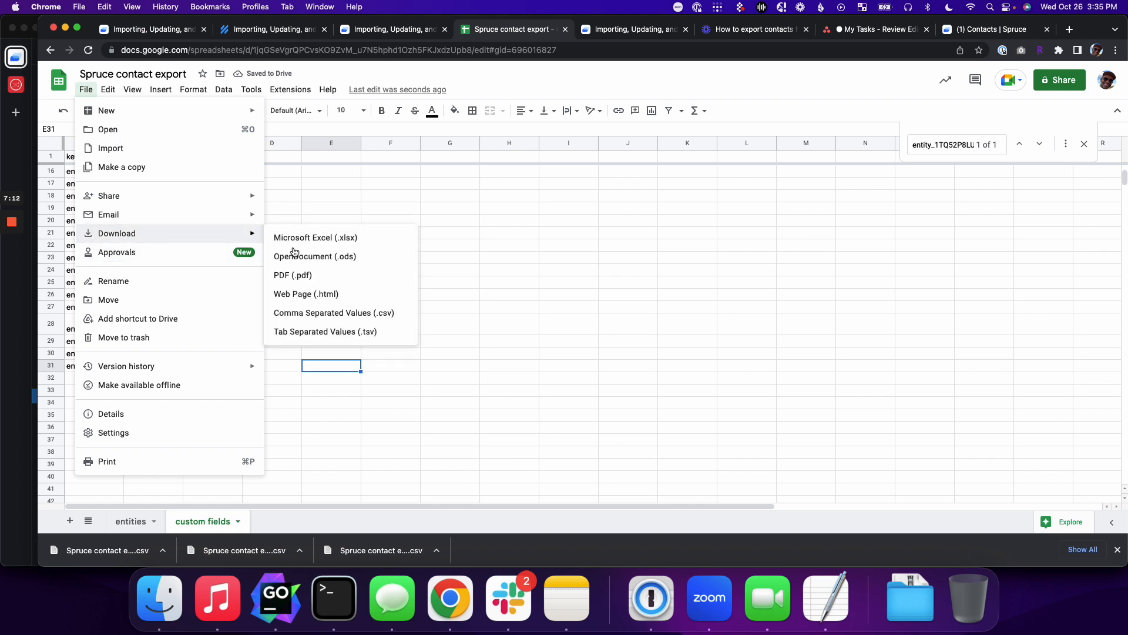
pyautogui.click(374, 315)
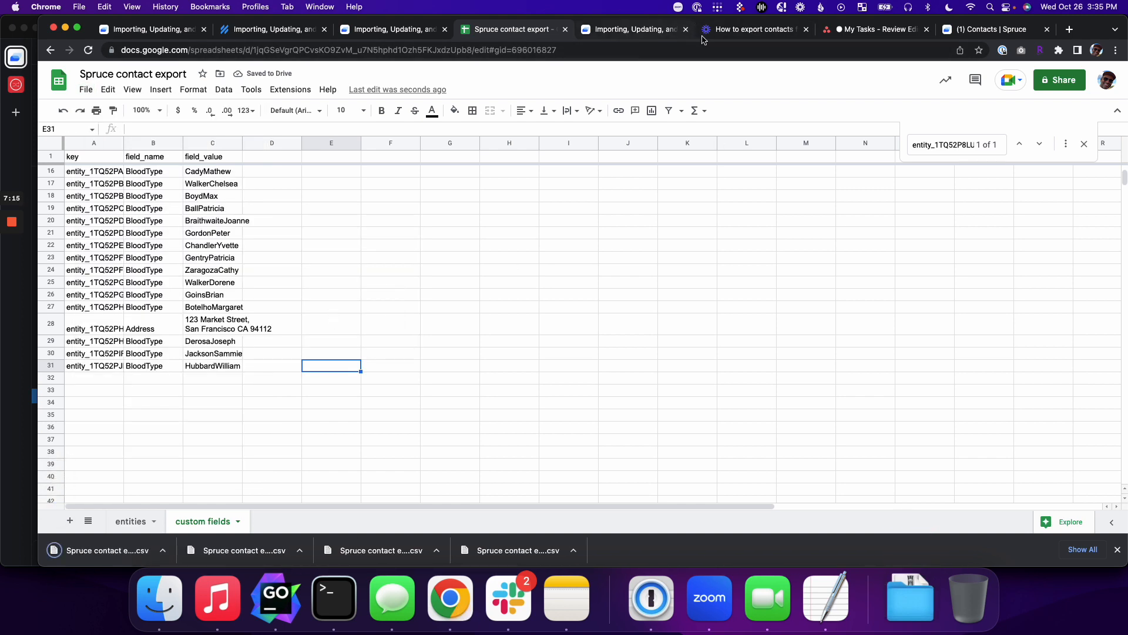
pyautogui.click(997, 32)
# Step: Import 'Spruce contact export - custom fields.csv' via More > Import Contacts, then reopen all contacts
pyautogui.click(358, 146)
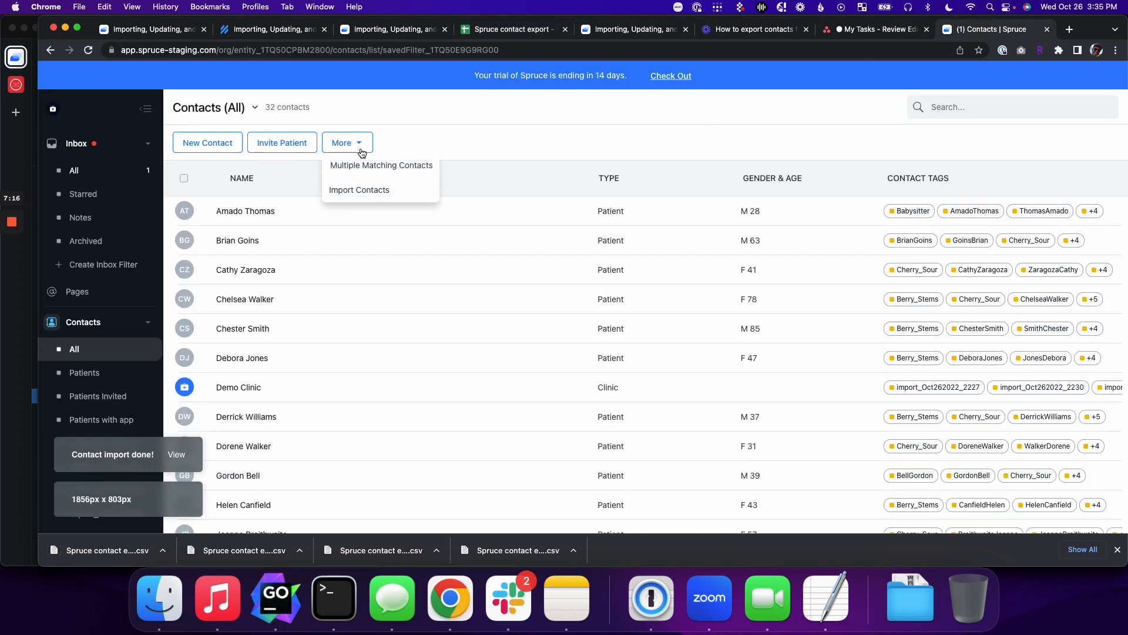
pyautogui.click(360, 190)
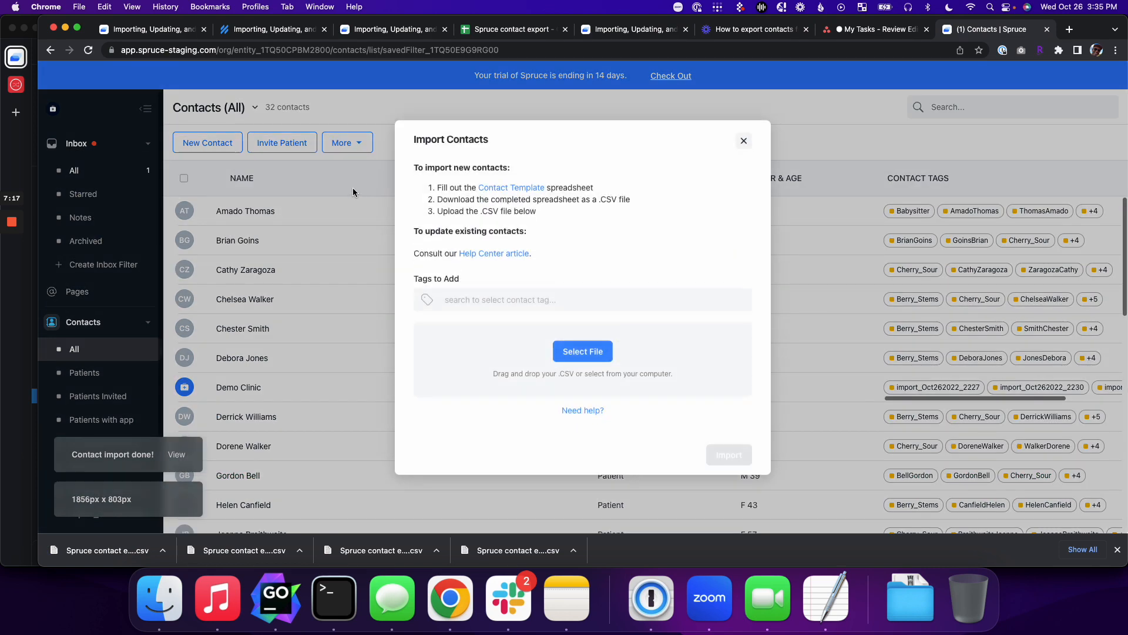
pyautogui.click(566, 346)
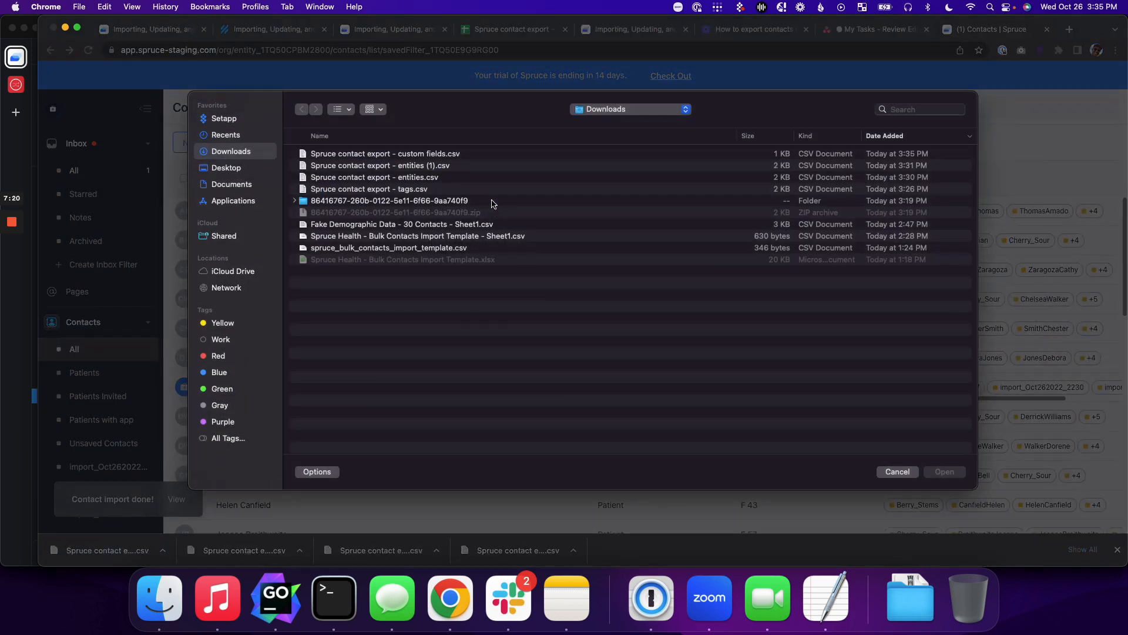
pyautogui.click(450, 156)
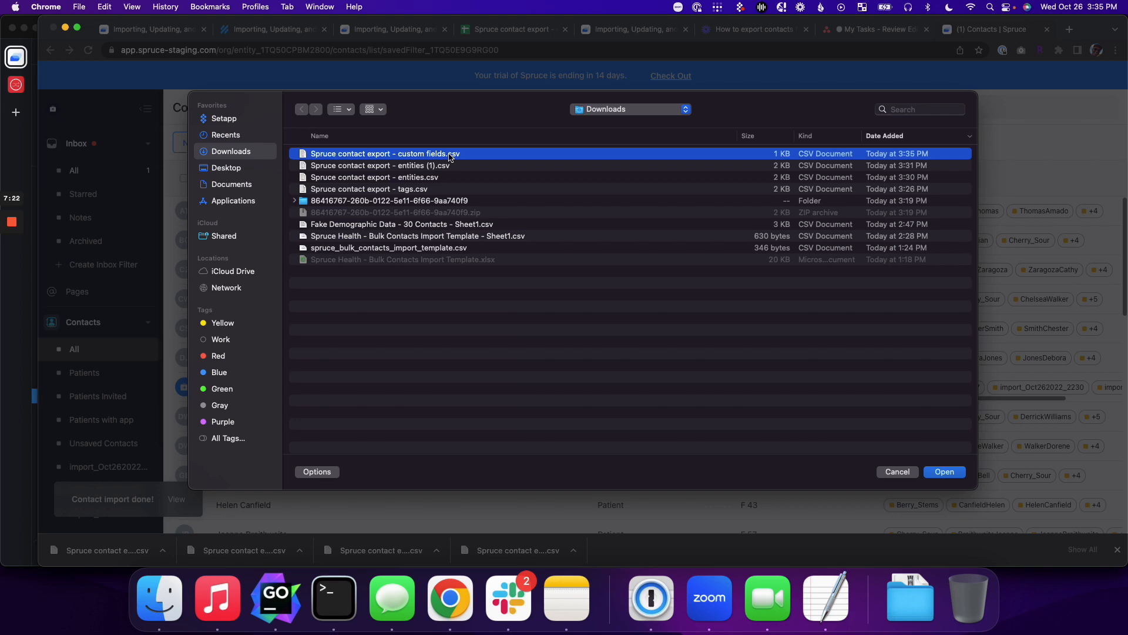
pyautogui.click(946, 471)
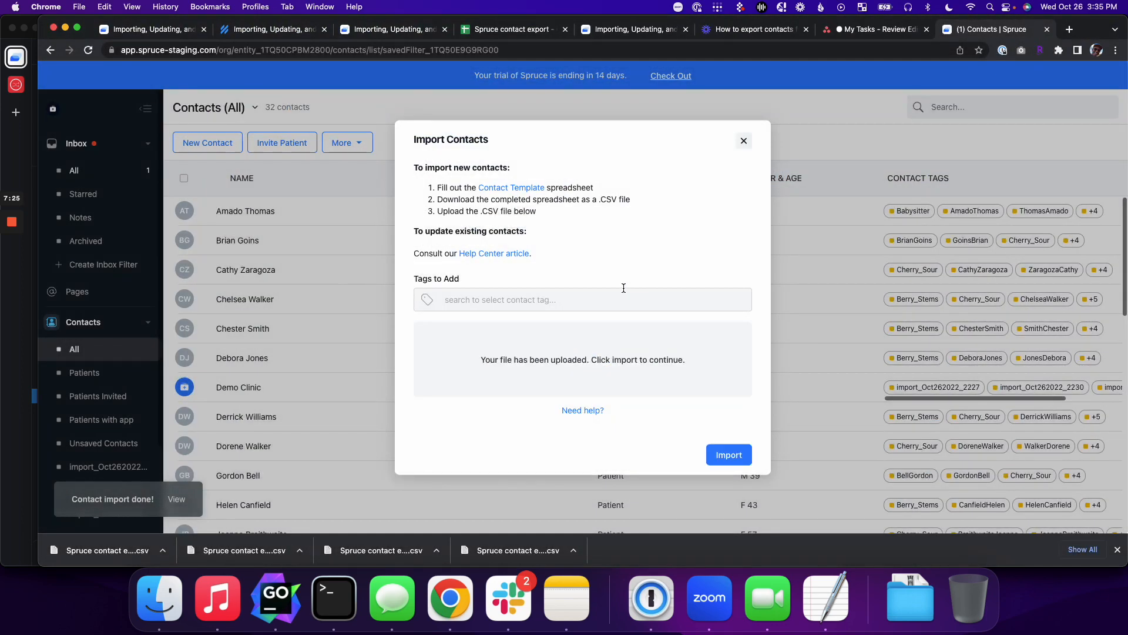
pyautogui.click(729, 454)
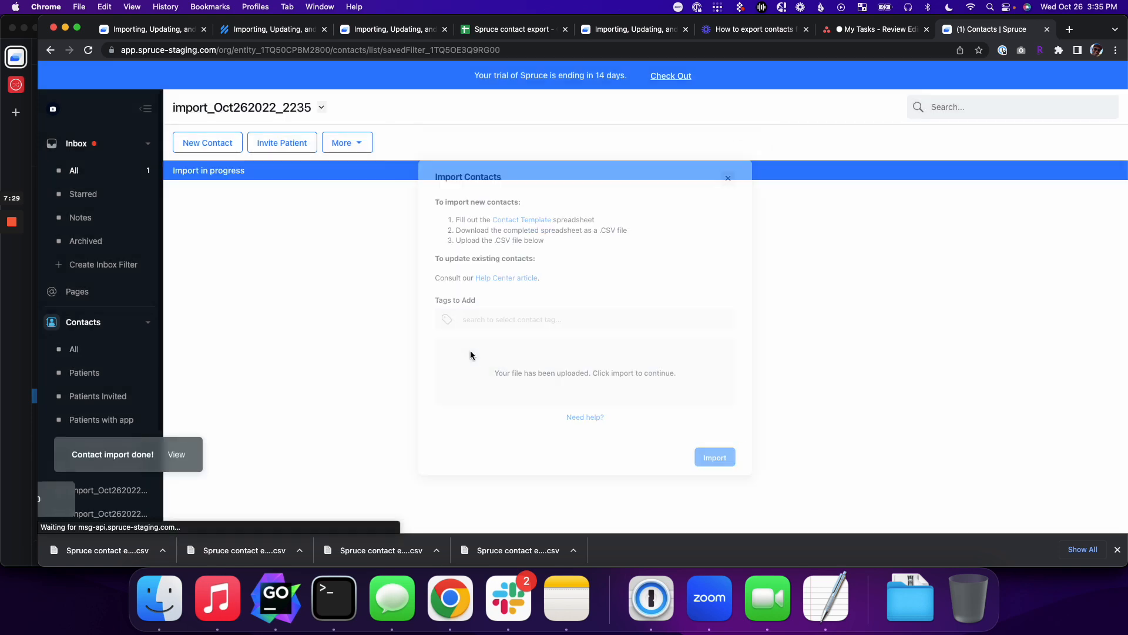
pyautogui.click(76, 349)
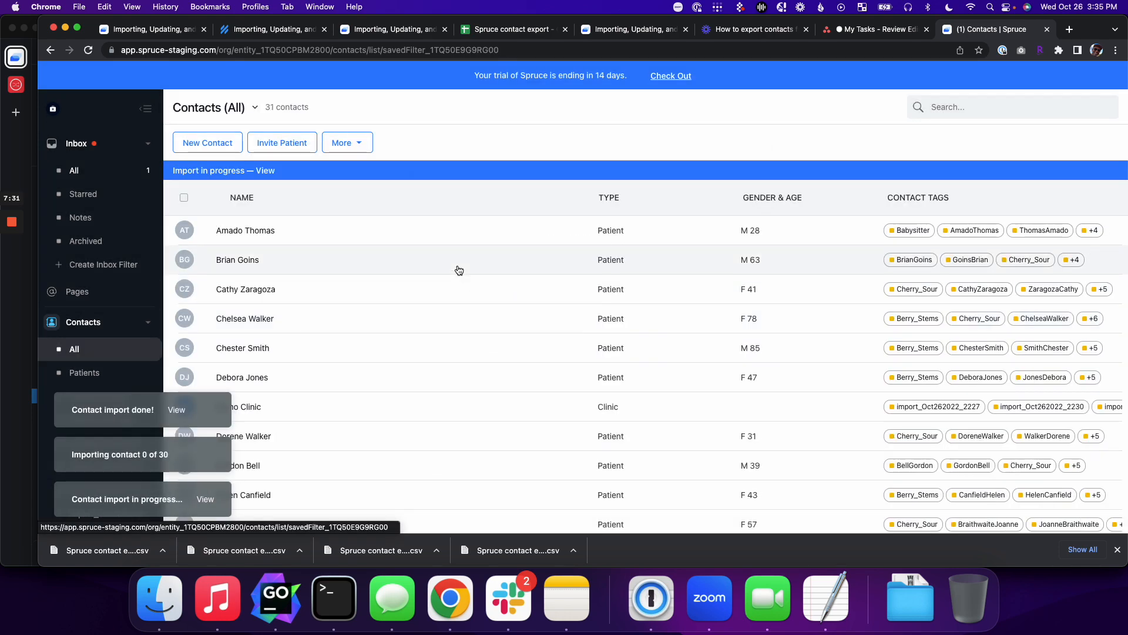
# Step: Check that a contact's BloodType custom field now holds a joined-name value
pyautogui.click(511, 329)
pyautogui.scroll(-5, 729, 401)
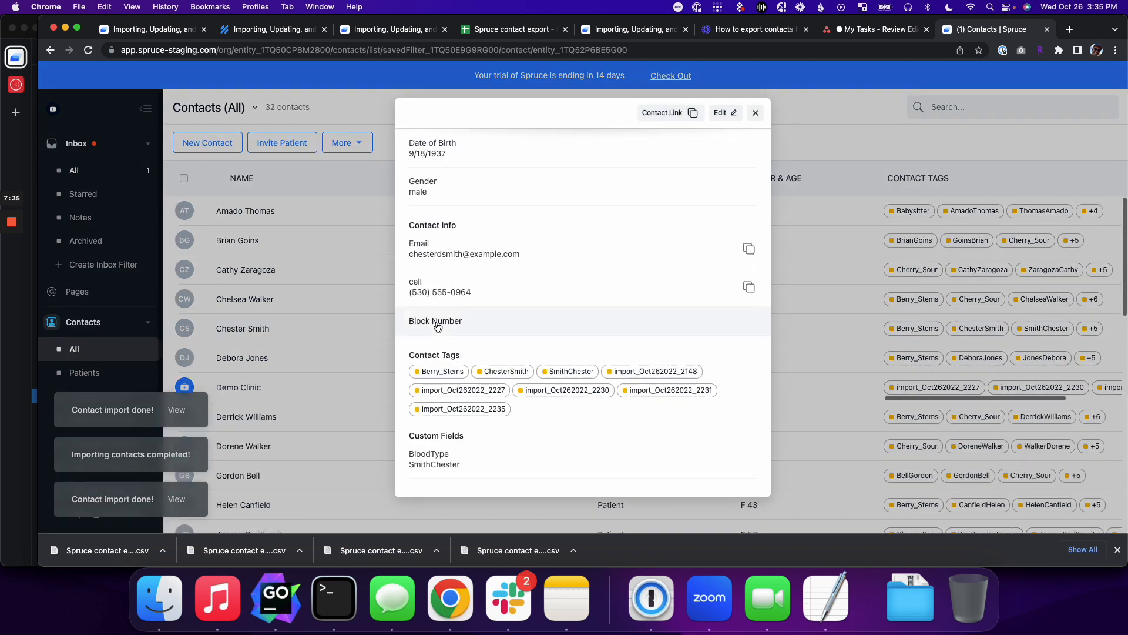
pyautogui.moveTo(421, 461); pyautogui.dragTo(452, 471)
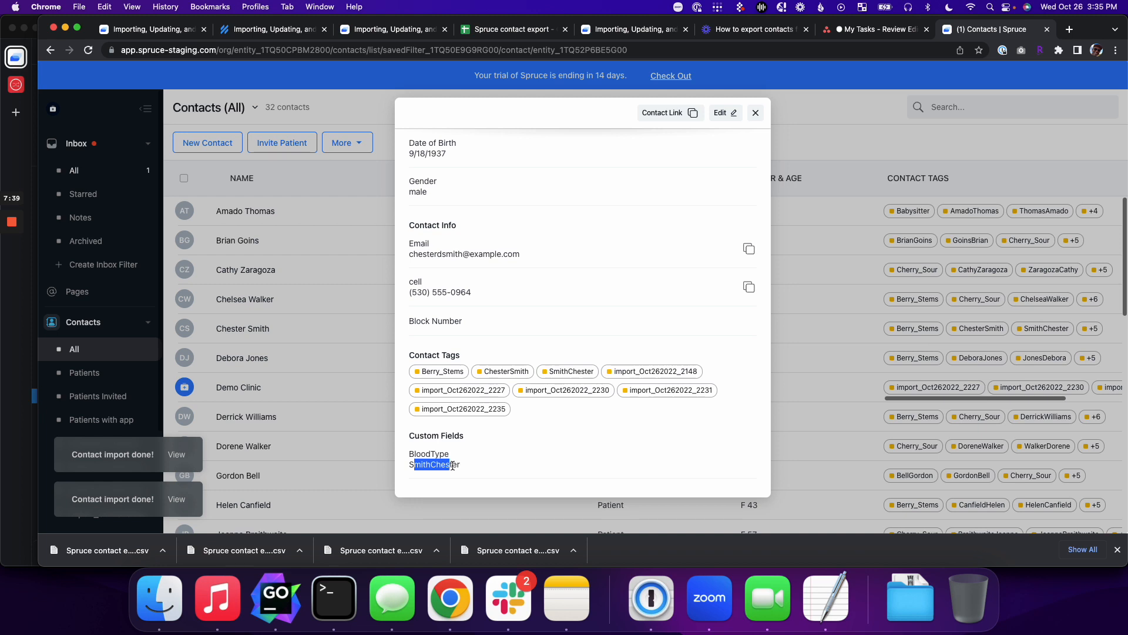
pyautogui.doubleClick(415, 462)
pyautogui.scroll(3, 412, 473)
pyautogui.scroll(-3, 506, 382)
pyautogui.click(756, 113)
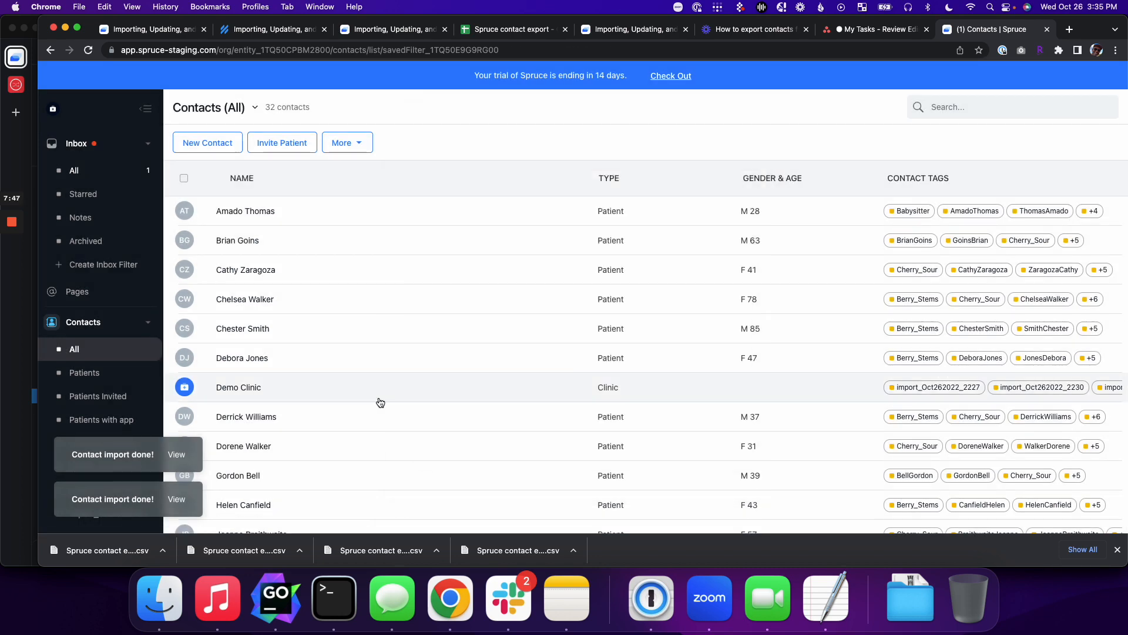
# Step: Search for the edited contact, confirm its imported Address field, and return to the spreadsheet
pyautogui.scroll(-15, 380, 403)
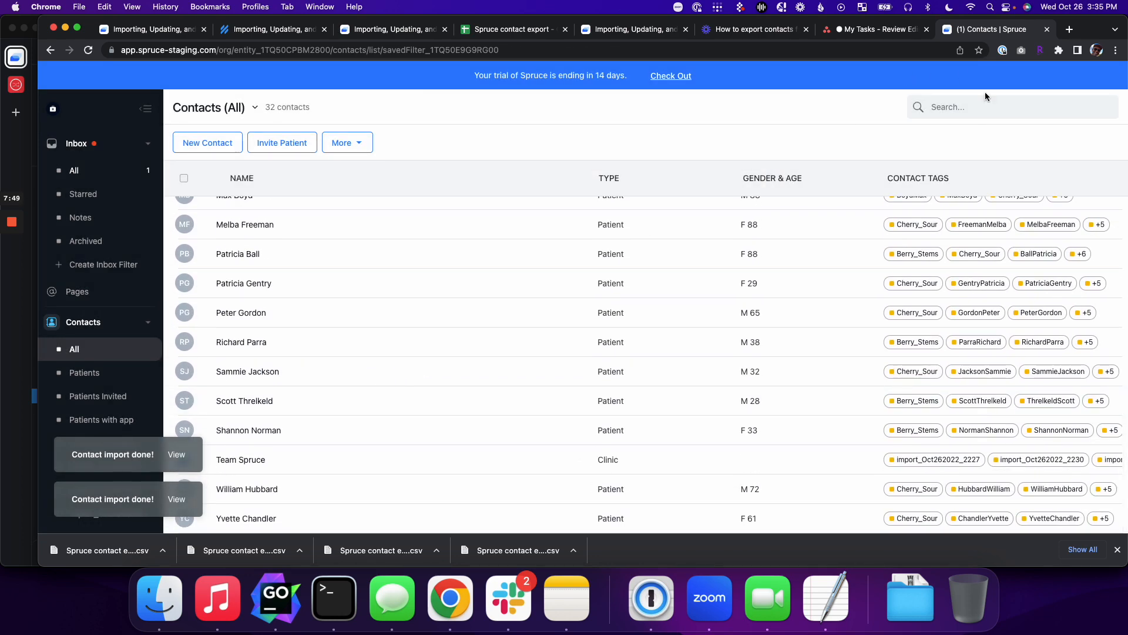
pyautogui.click(986, 114)
pyautogui.write('Marget')
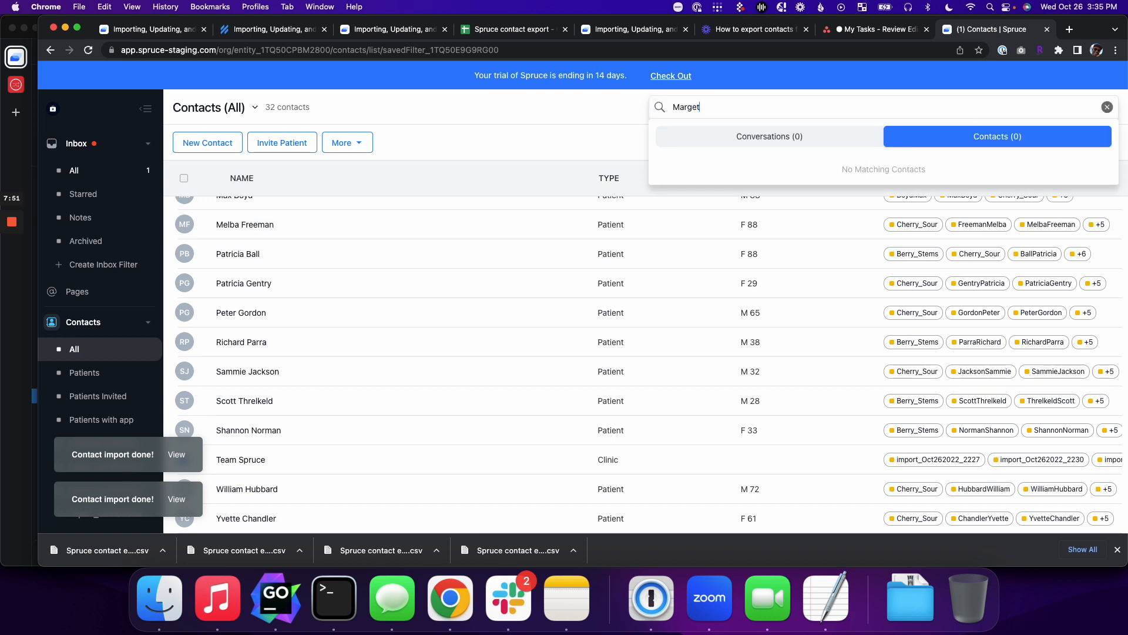
pyautogui.press('BackSpace')
pyautogui.press('BackSpace')
pyautogui.write('aret')
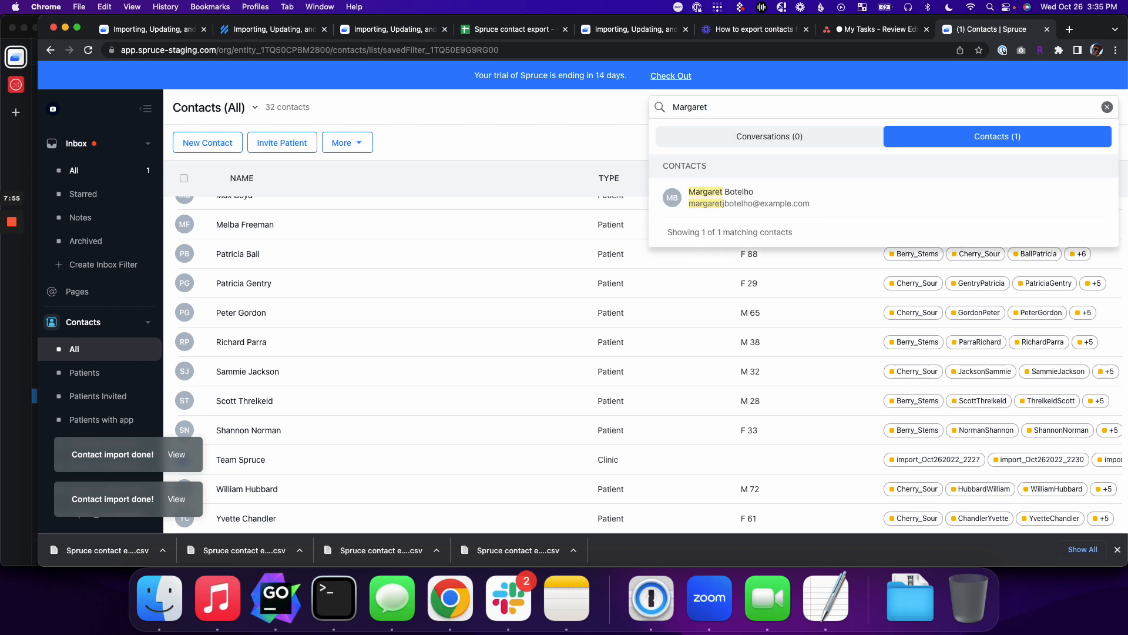
pyautogui.click(925, 188)
pyautogui.scroll(-5, 657, 305)
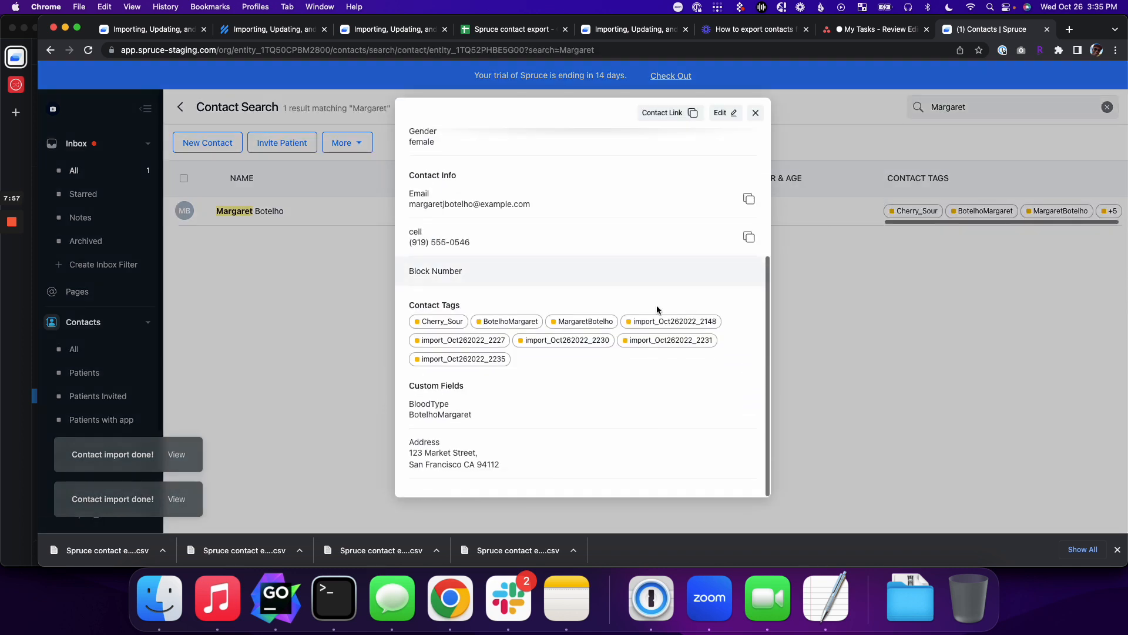
pyautogui.moveTo(406, 442); pyautogui.dragTo(508, 473)
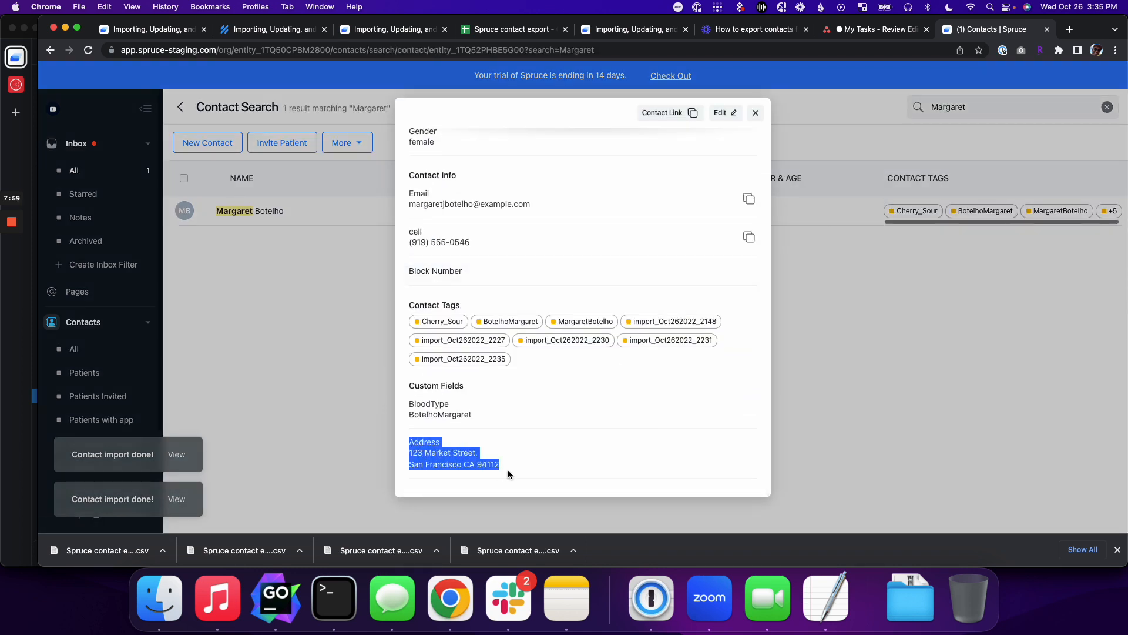
pyautogui.click(581, 467)
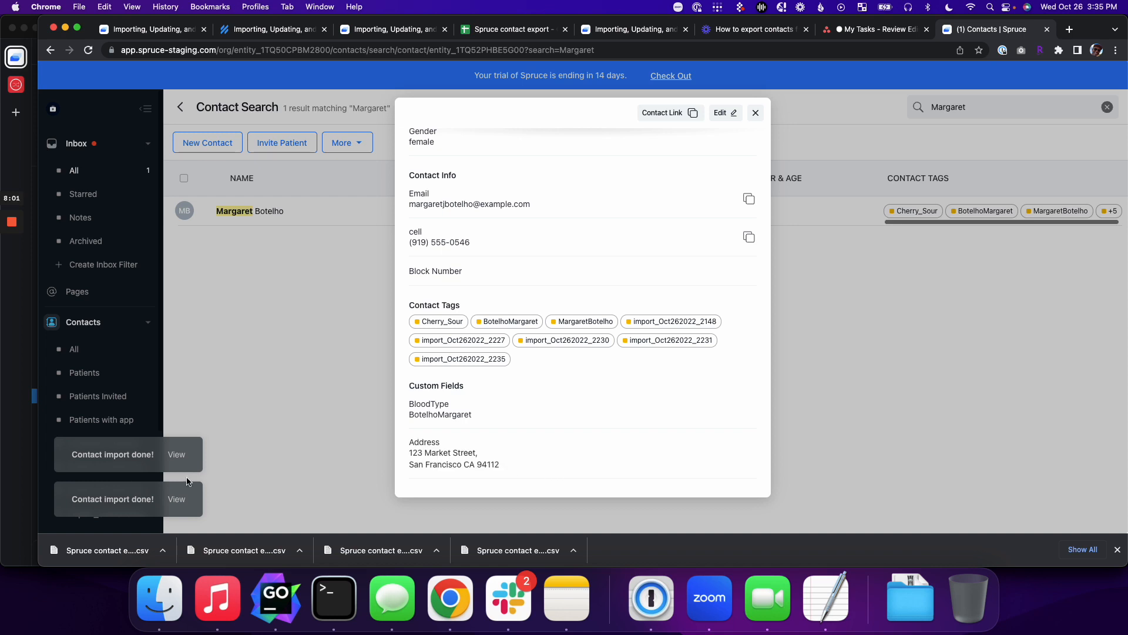
pyautogui.click(495, 34)
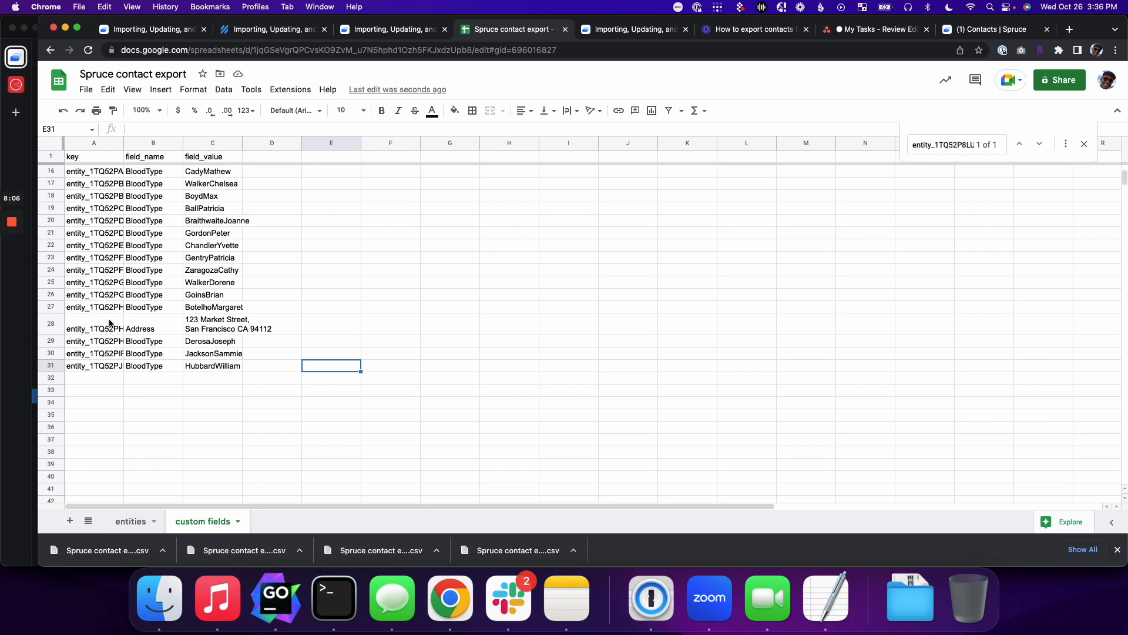
pyautogui.click(131, 521)
pyautogui.click(213, 523)
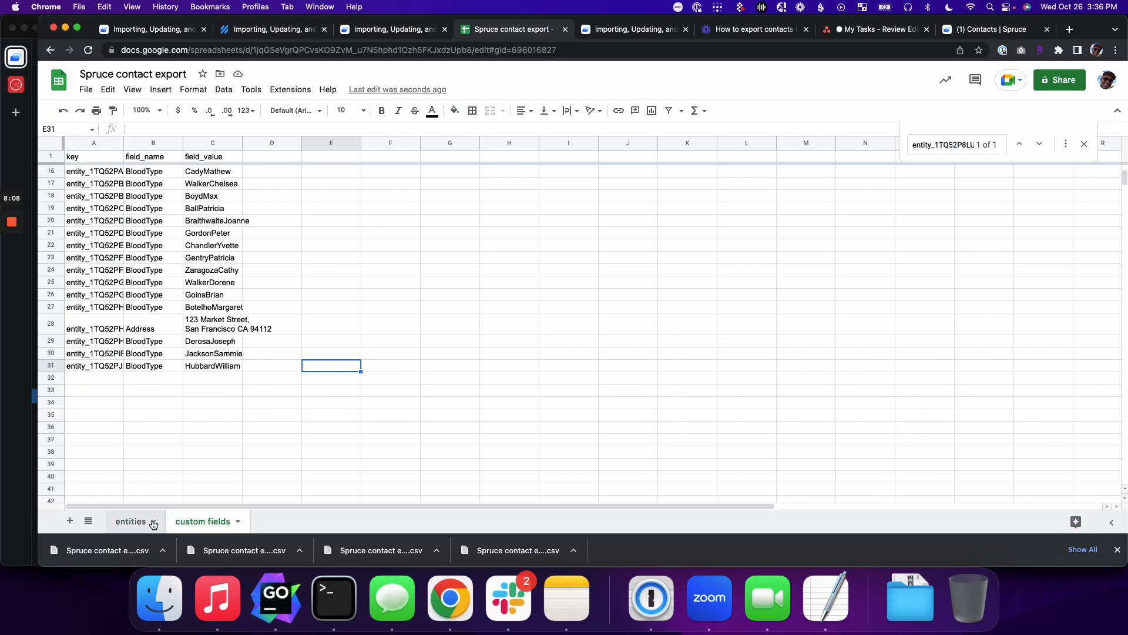
pyautogui.click(150, 522)
pyautogui.click(193, 523)
pyautogui.click(148, 522)
pyautogui.click(186, 523)
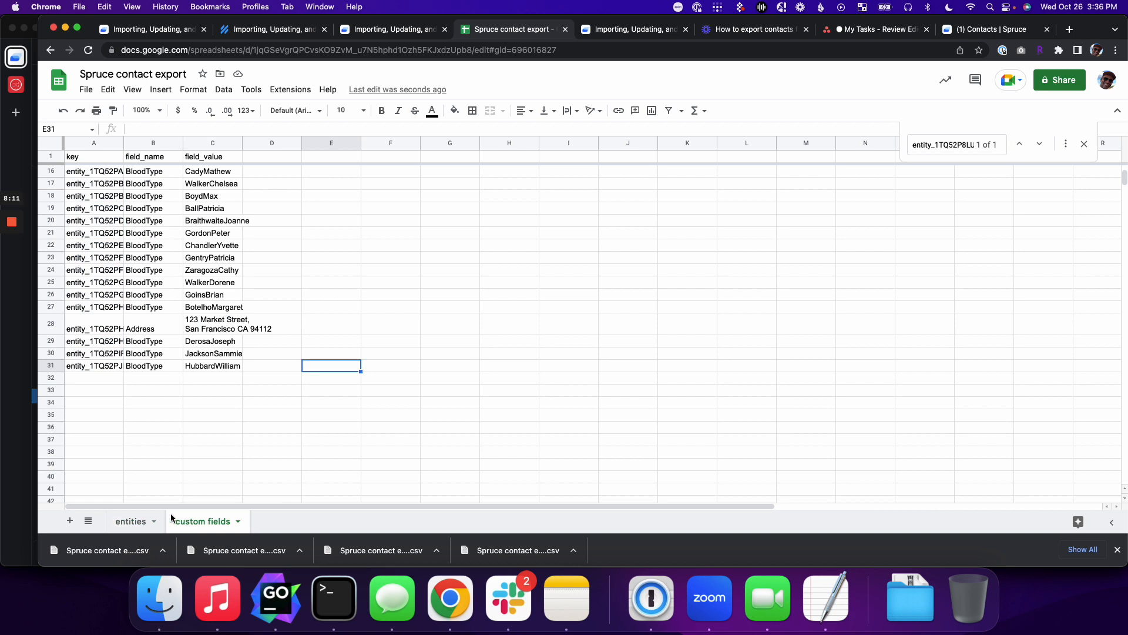
pyautogui.click(83, 186)
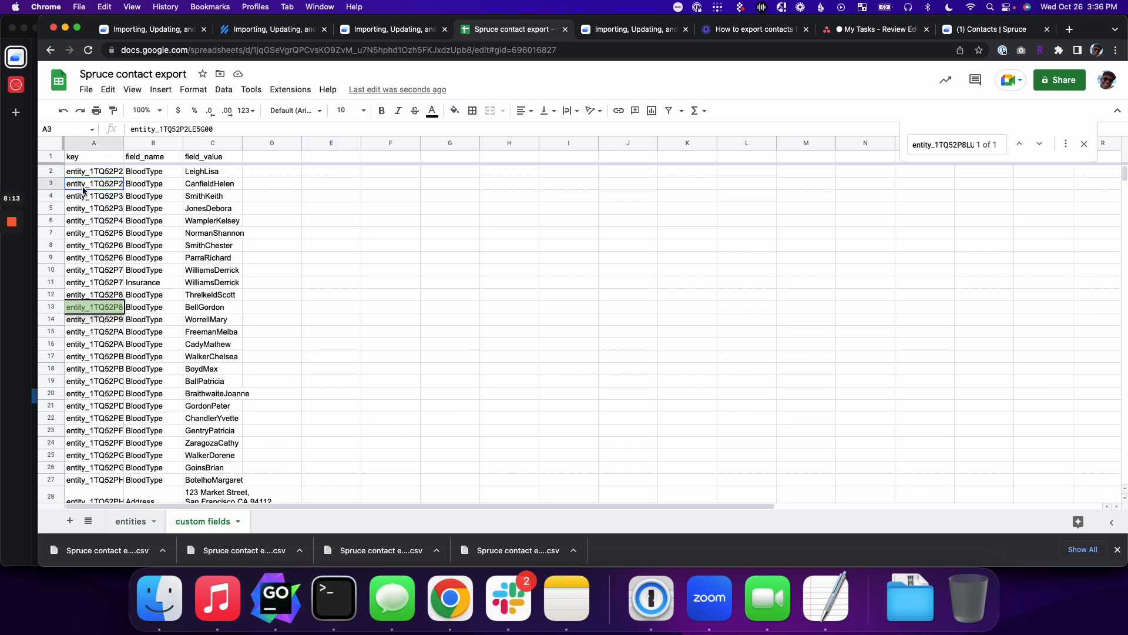